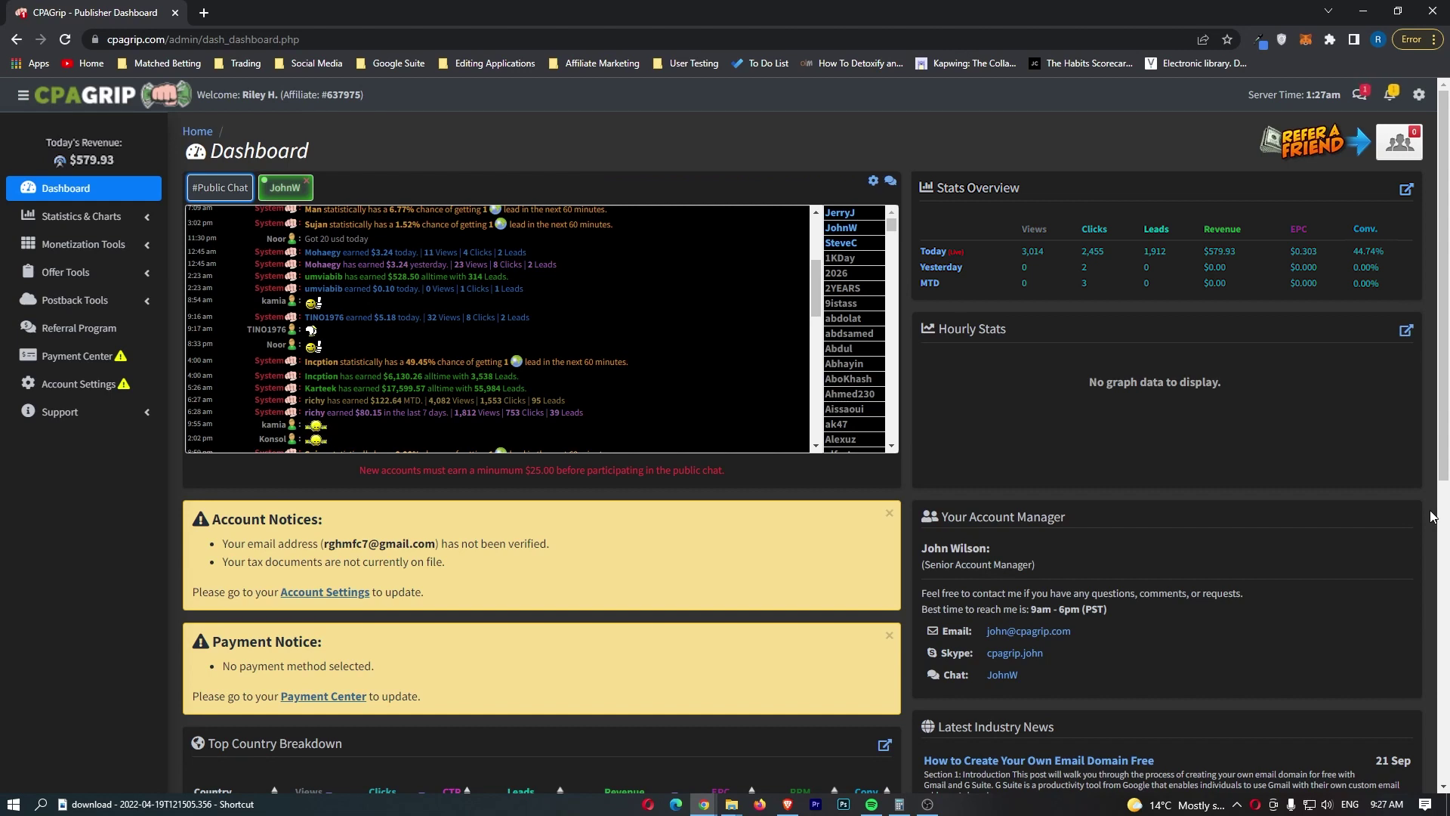
Step: Close the unverified-email and tax-documents notice and scroll the public chat to its latest messages
{"action": "left_click", "coordinate": [888, 513]}
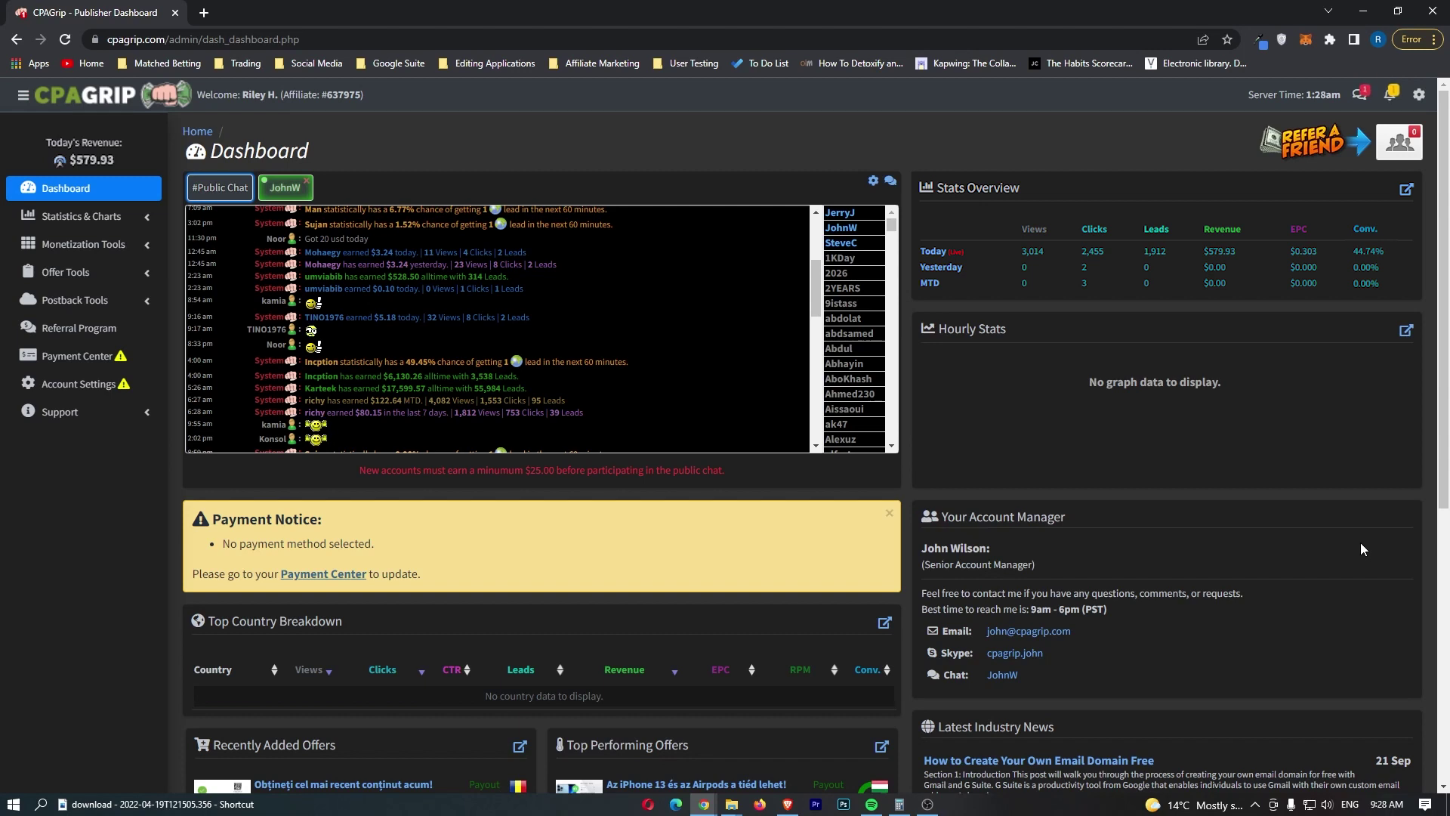
{"action": "scroll", "coordinate": [640, 408], "scroll_direction": "down", "scroll_amount": 5}
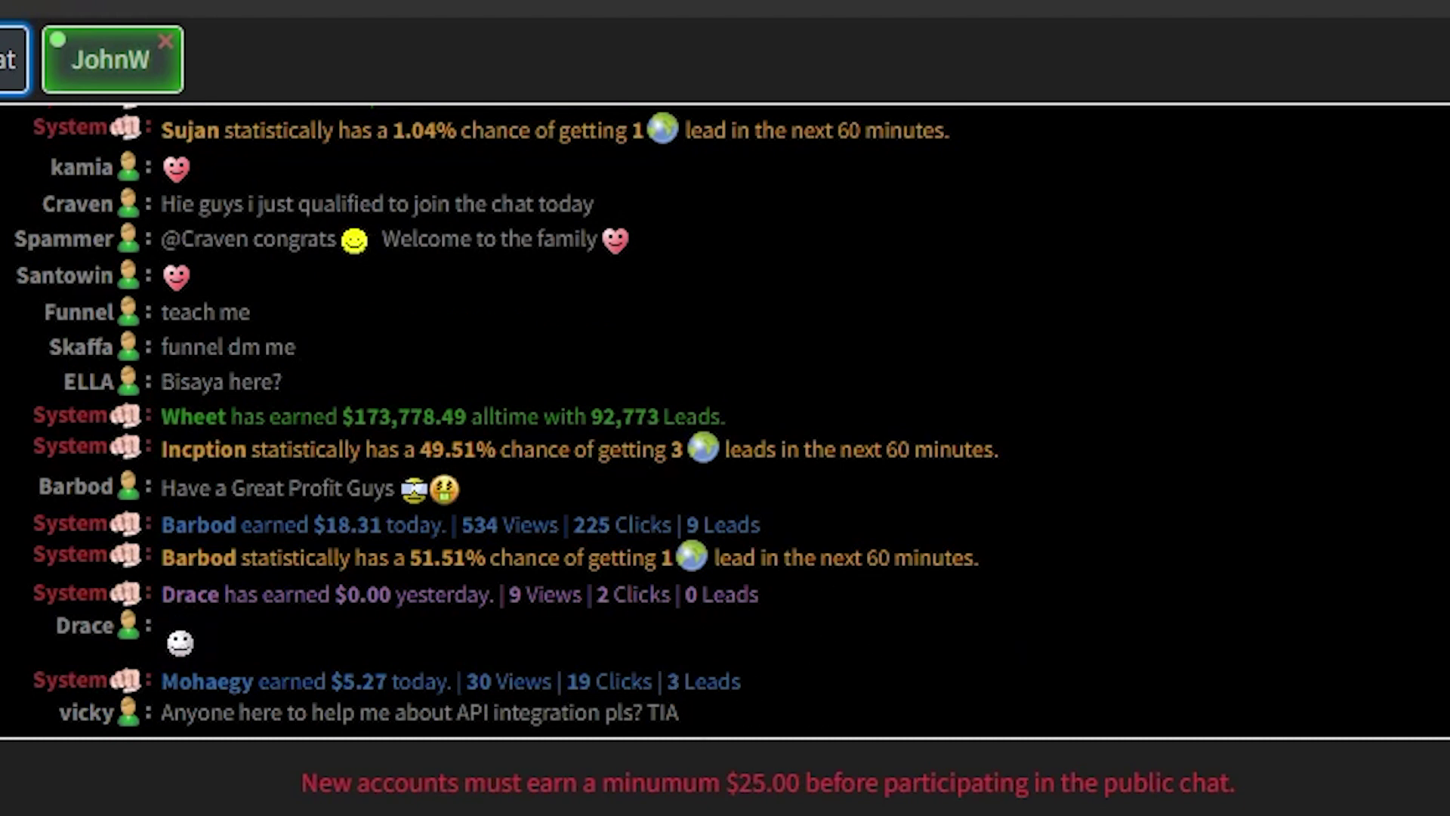
{"action": "left_click_drag", "start_coordinate": [162, 416], "coordinate": [734, 420]}
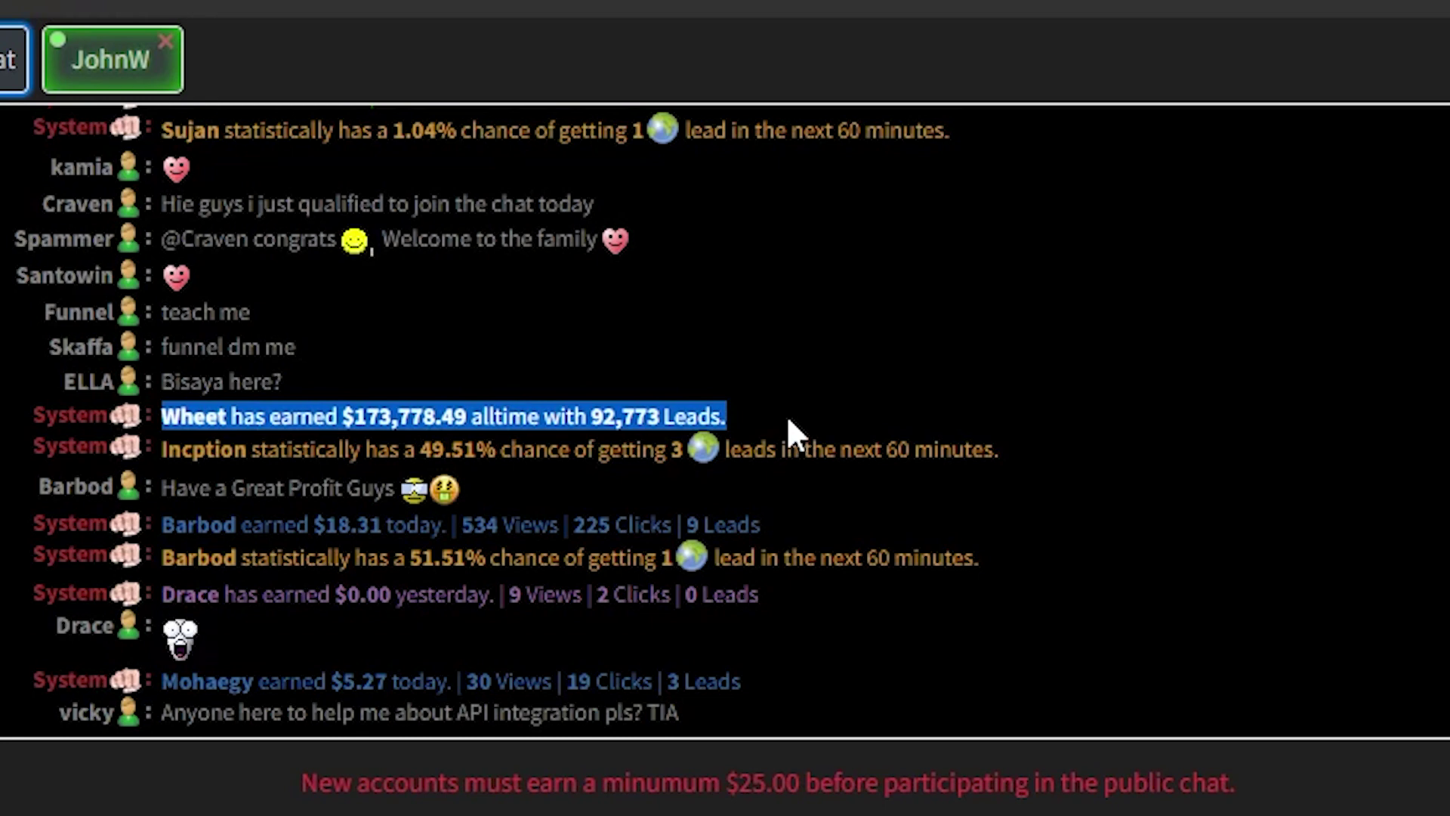
{"action": "scroll", "coordinate": [786, 414], "scroll_direction": "up", "scroll_amount": 5}
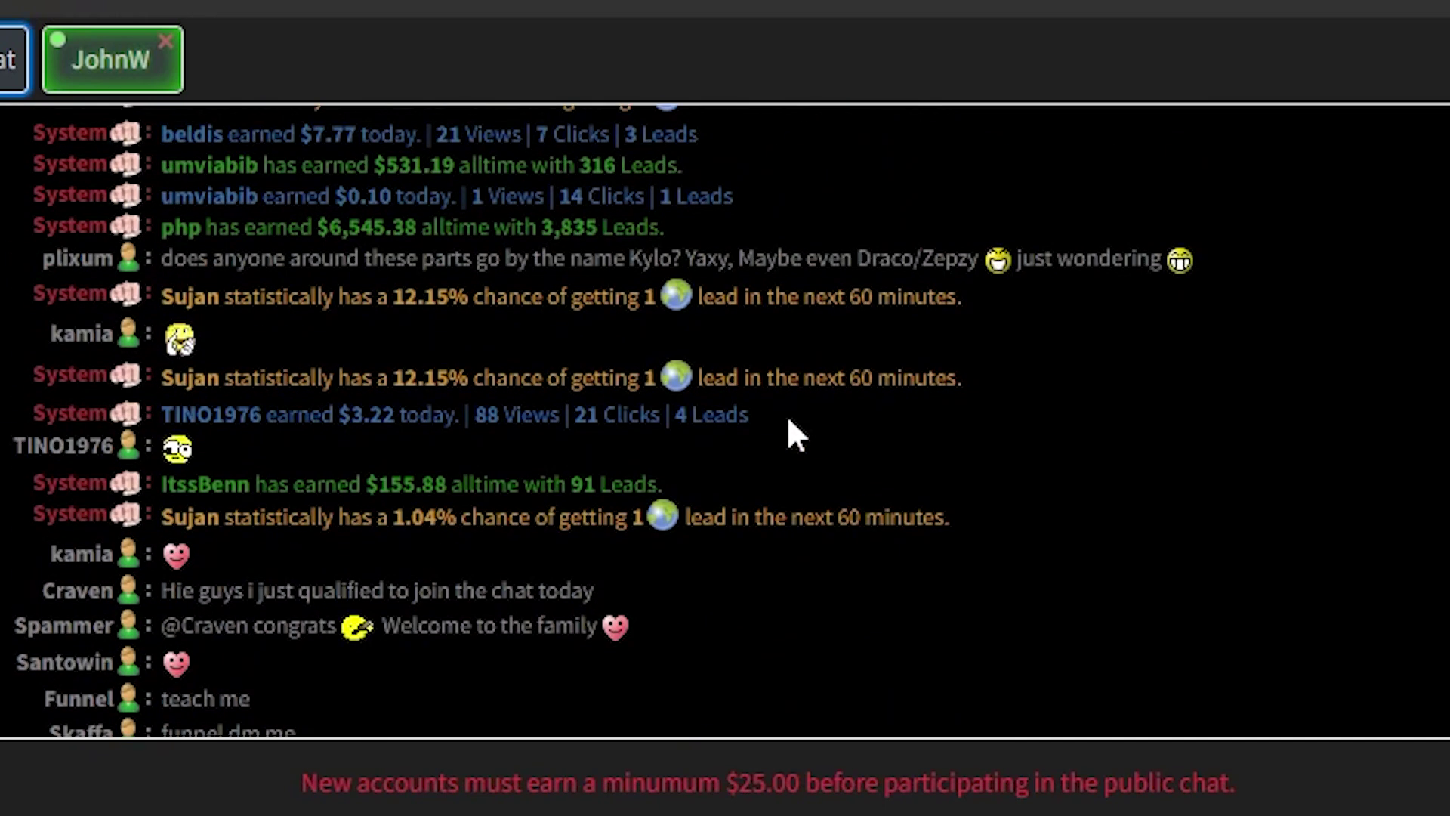
{"action": "left_click_drag", "start_coordinate": [255, 484], "coordinate": [703, 480]}
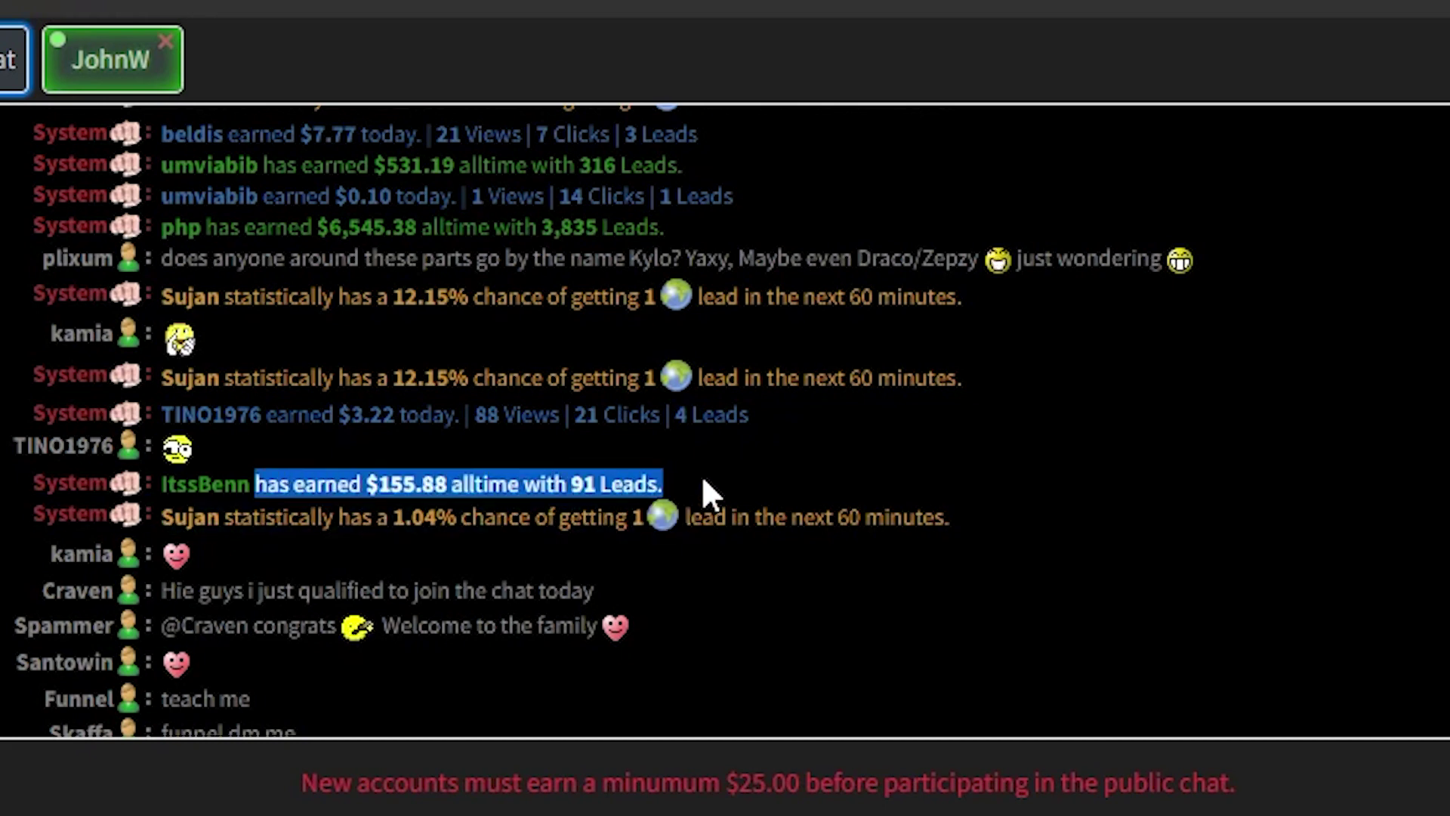
{"action": "scroll", "coordinate": [738, 495], "scroll_direction": "up", "scroll_amount": 3}
{"action": "left_click_drag", "start_coordinate": [306, 389], "coordinate": [478, 420]}
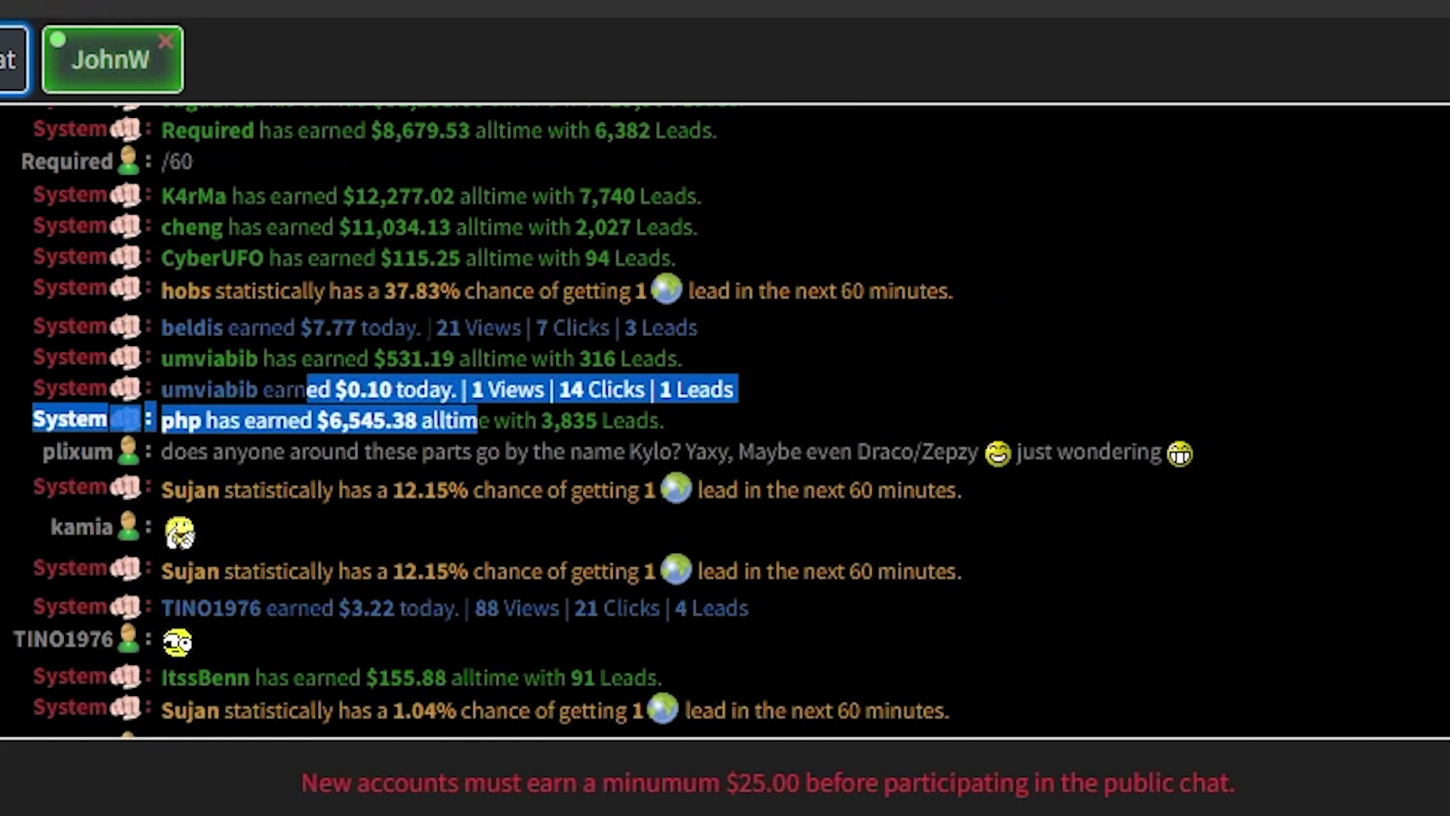
{"action": "left_click_drag", "start_coordinate": [330, 227], "coordinate": [471, 226]}
{"action": "left_click_drag", "start_coordinate": [342, 195], "coordinate": [471, 196]}
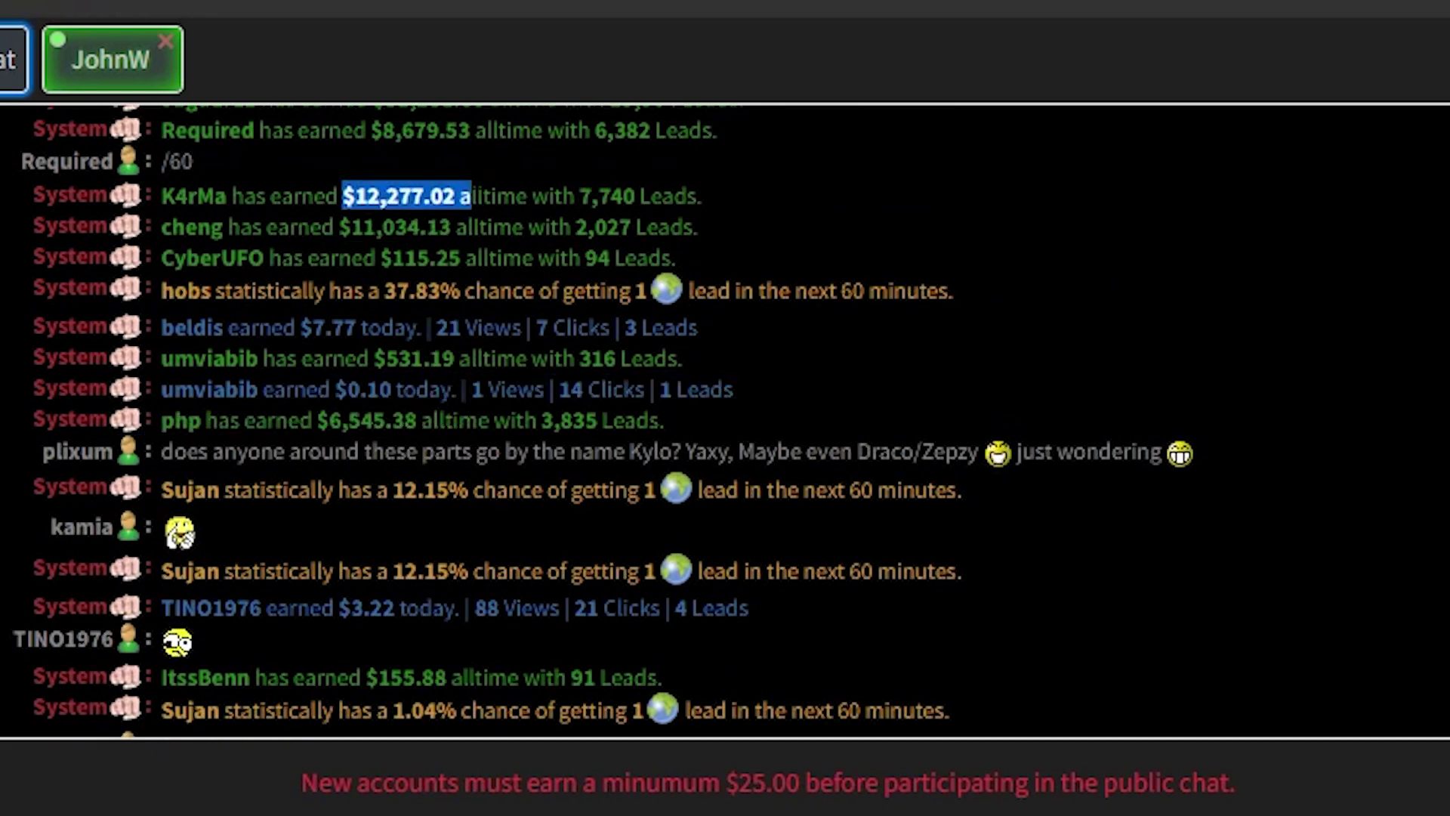
{"action": "scroll", "coordinate": [471, 196], "scroll_direction": "up", "scroll_amount": 3}
{"action": "left_click_drag", "start_coordinate": [370, 323], "coordinate": [718, 323]}
{"action": "left_click", "coordinate": [373, 273]}
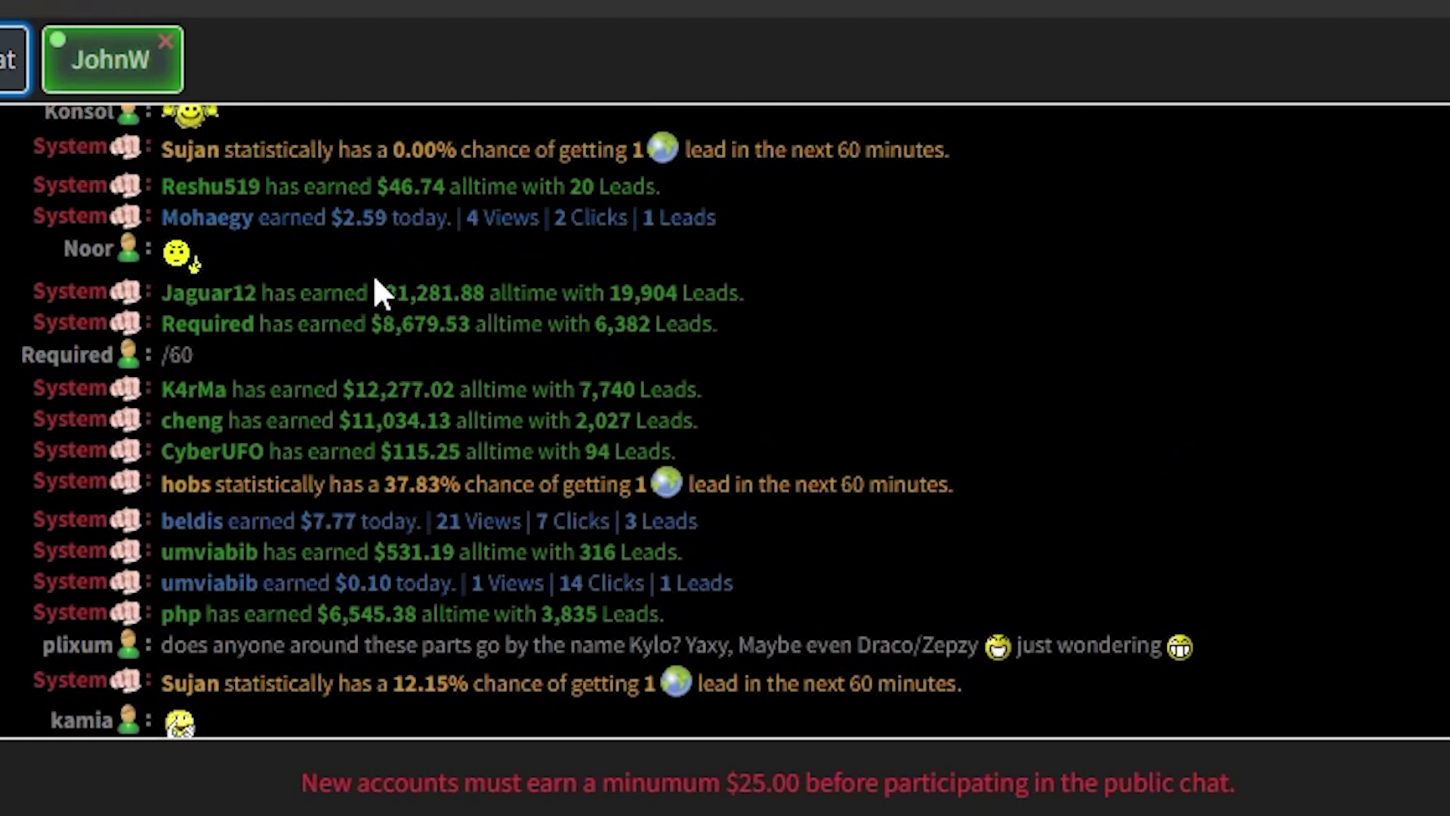
{"action": "left_click_drag", "start_coordinate": [373, 292], "coordinate": [578, 295]}
{"action": "scroll", "coordinate": [741, 469], "scroll_direction": "up", "scroll_amount": 3}
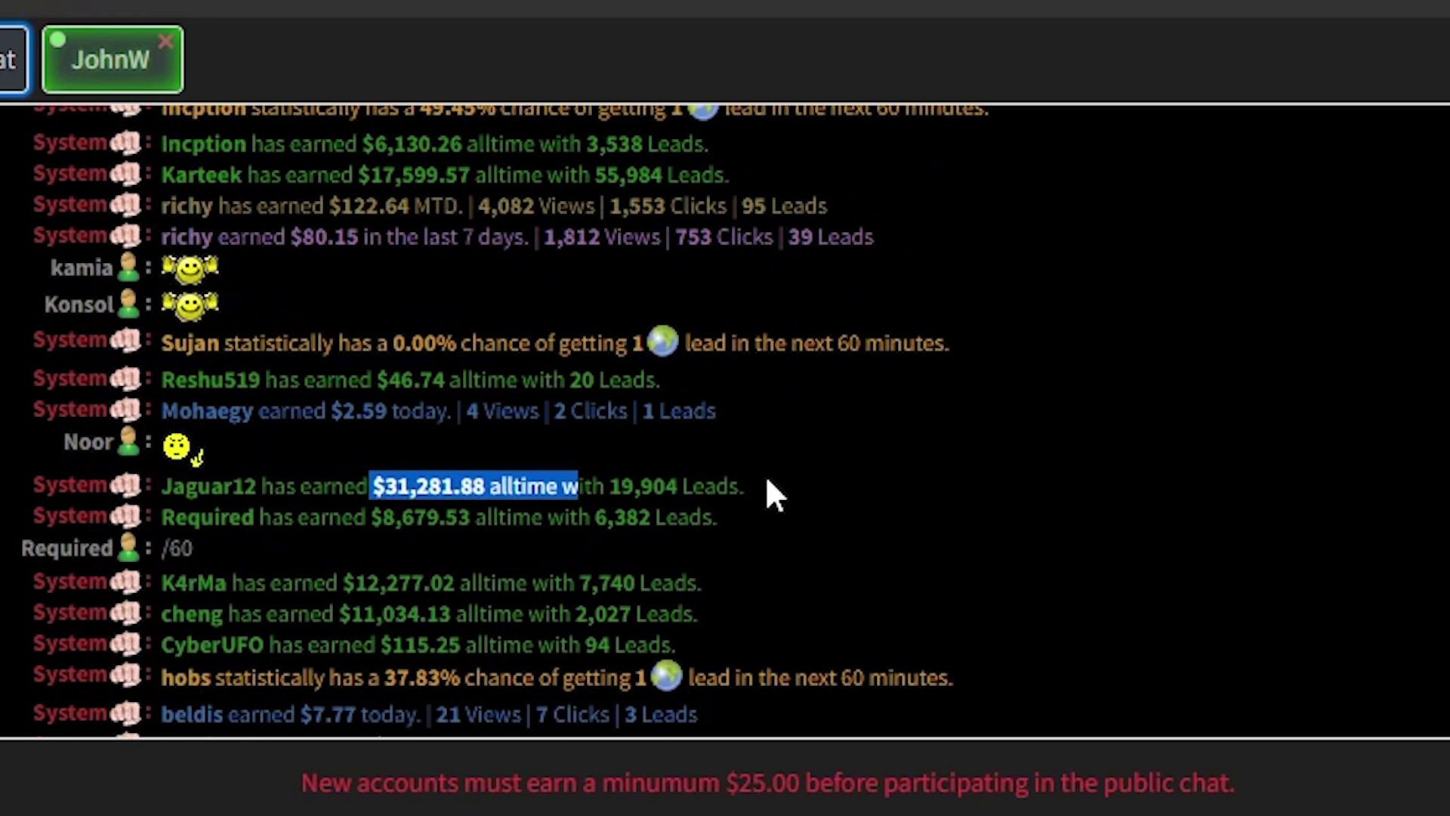
{"action": "scroll", "coordinate": [767, 480], "scroll_direction": "up", "scroll_amount": 3}
{"action": "left_click_drag", "start_coordinate": [341, 367], "coordinate": [564, 368]}
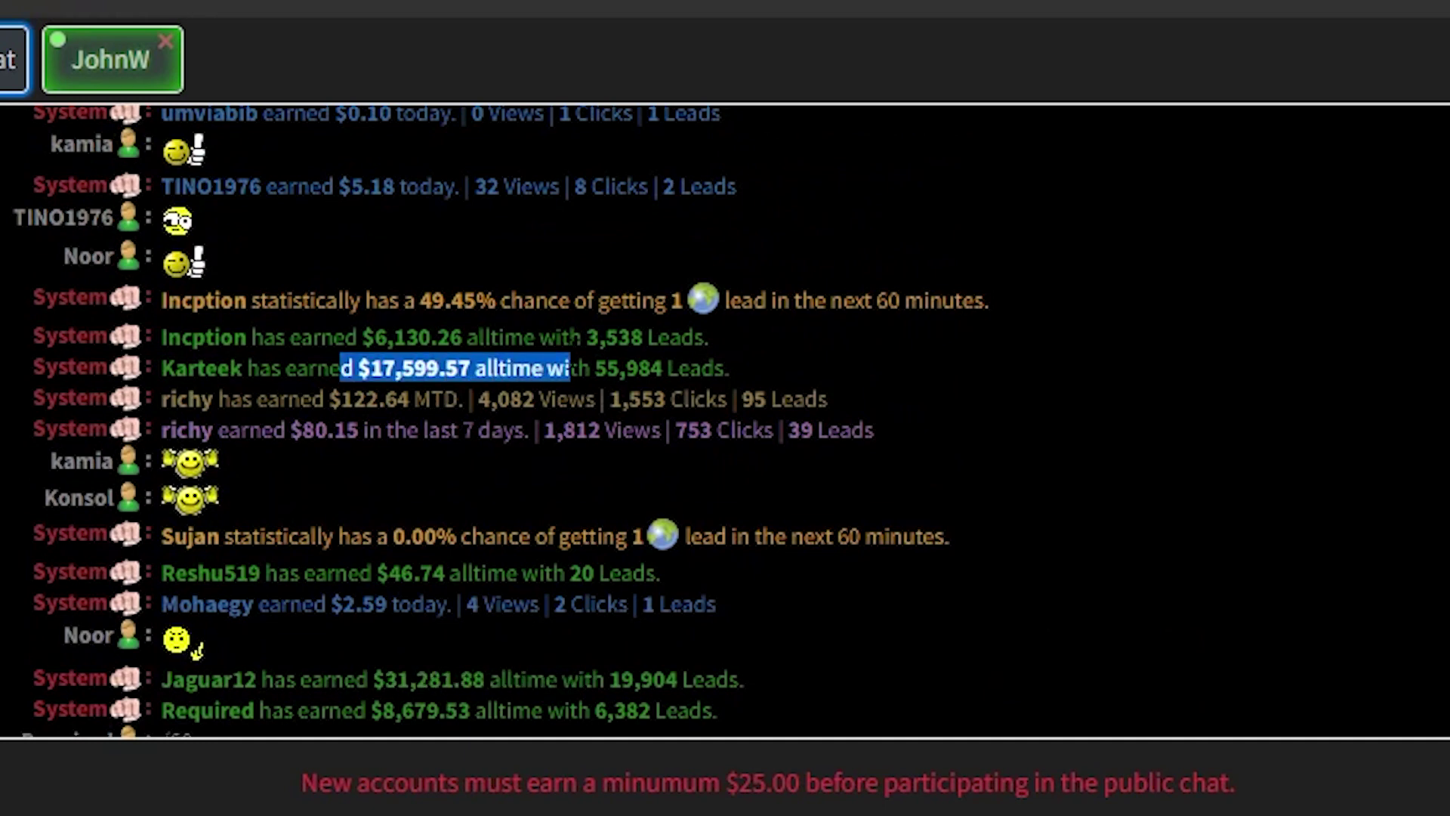
{"action": "scroll", "coordinate": [500, 421], "scroll_direction": "up", "scroll_amount": 9}
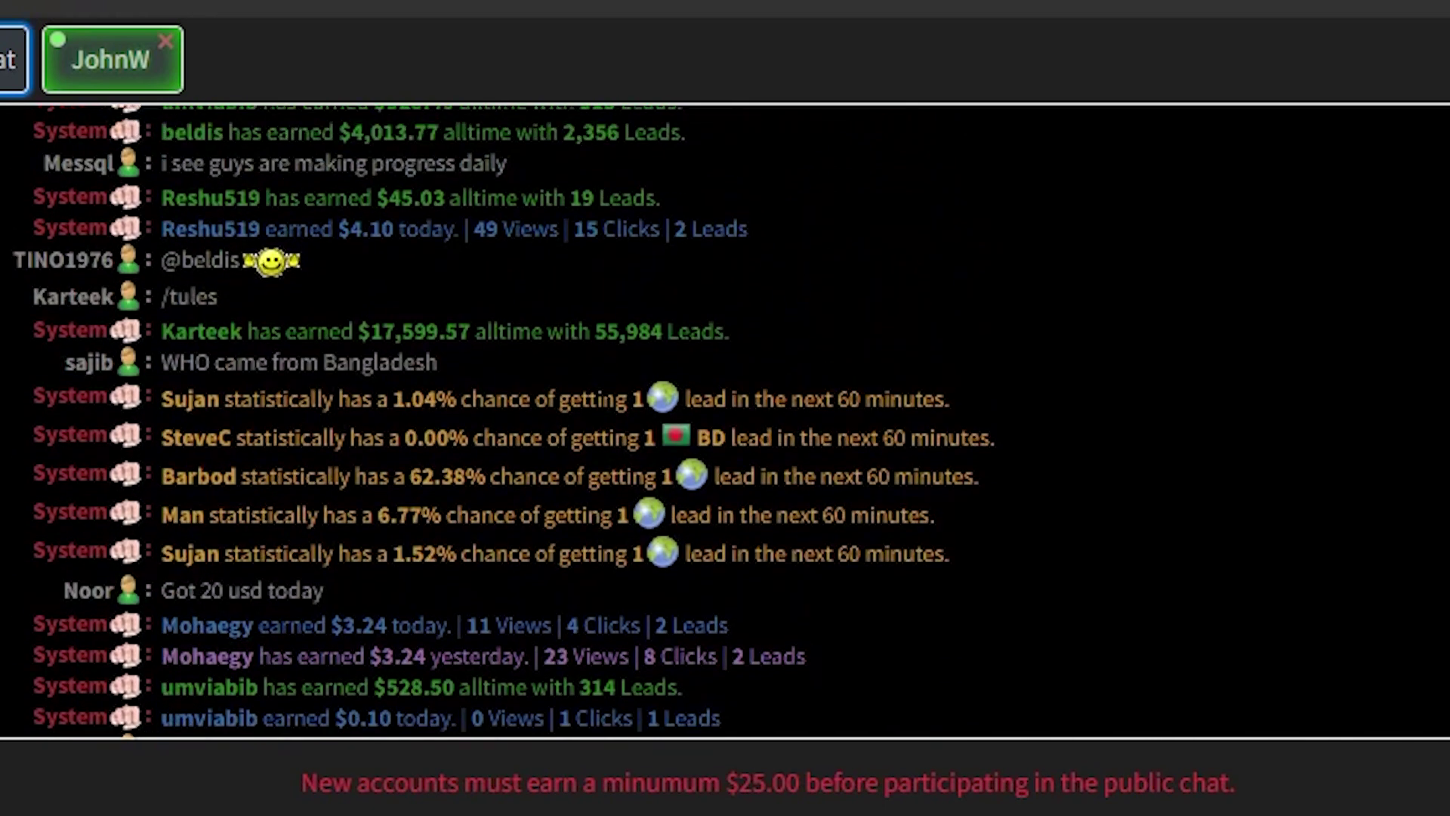
{"action": "scroll", "coordinate": [596, 377], "scroll_direction": "up", "scroll_amount": 1}
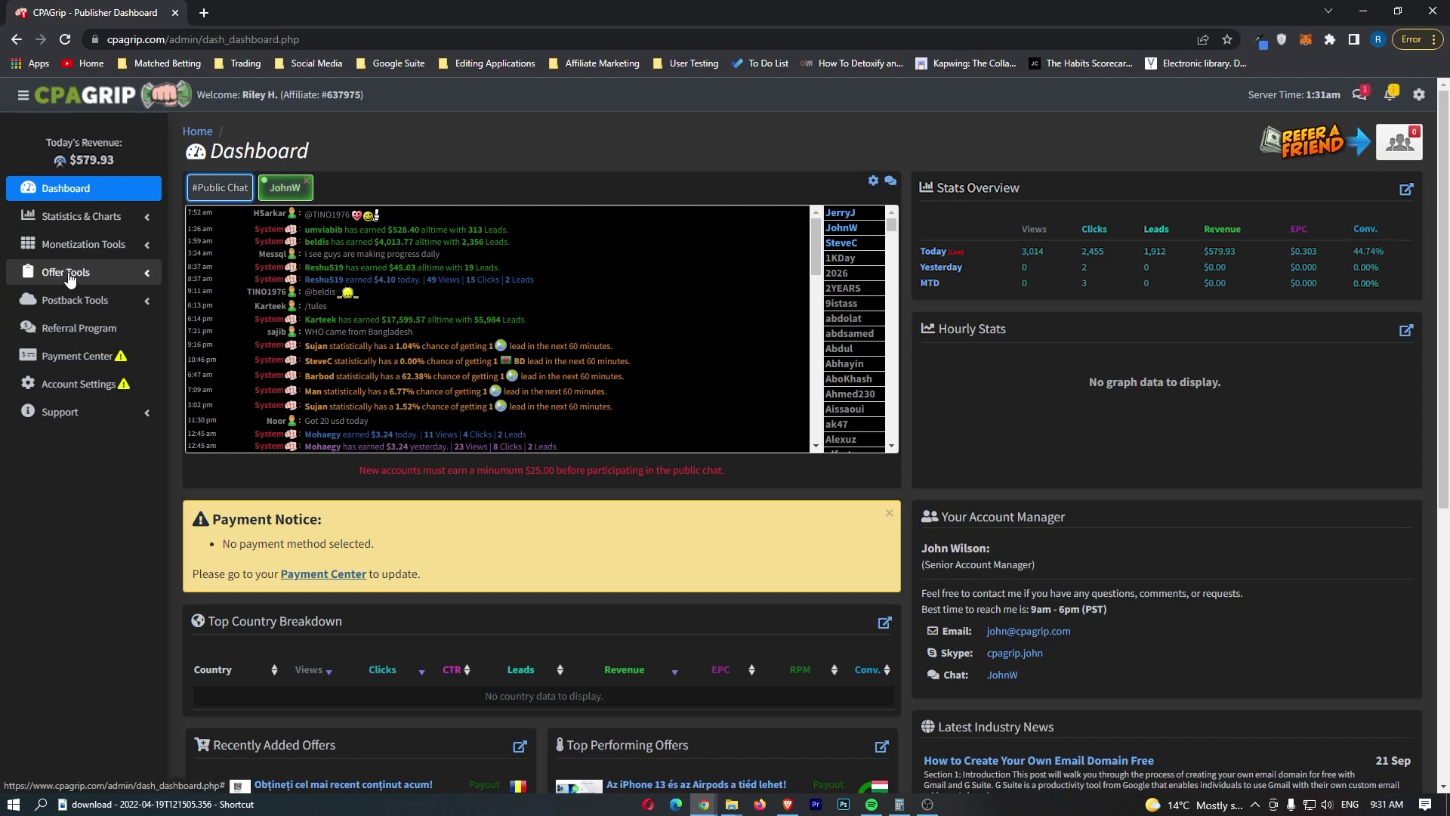
{"action": "left_click", "coordinate": [72, 276]}
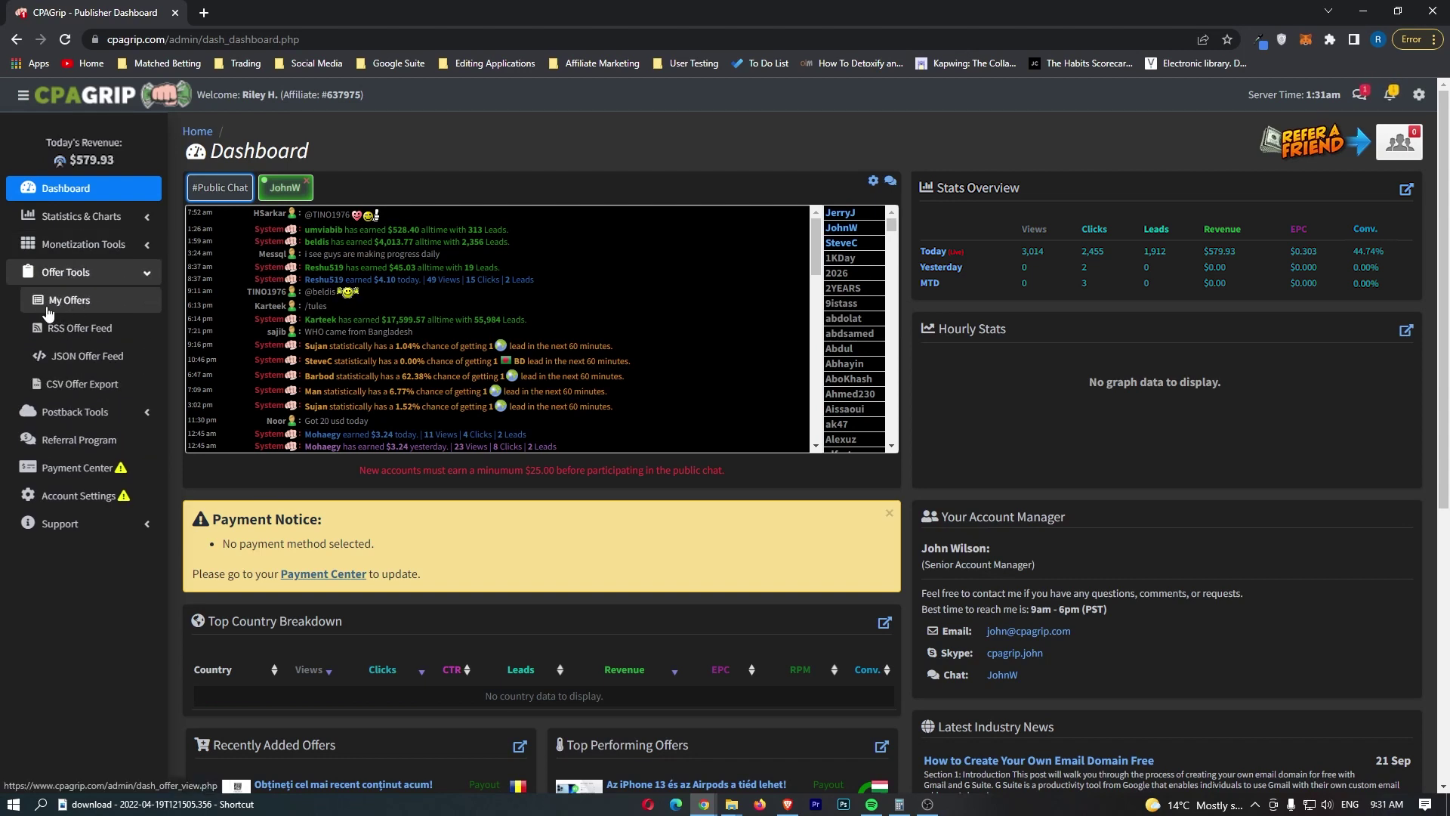
Step: Go to Offer Tools > My Offers to list the GB | United Kingdom offers
{"action": "left_click", "coordinate": [56, 303]}
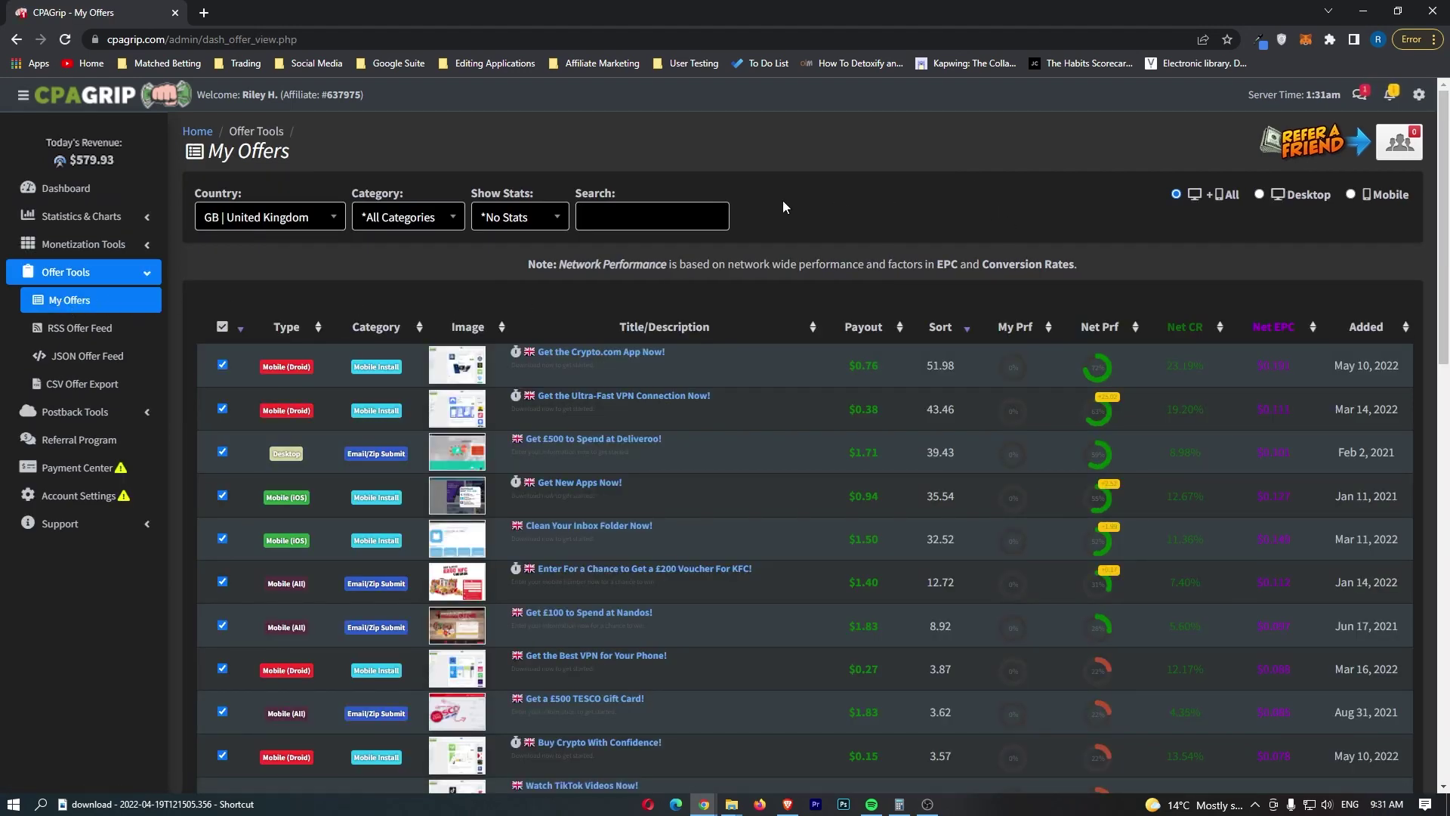
{"action": "left_click_drag", "start_coordinate": [196, 191], "coordinate": [240, 194]}
{"action": "left_click", "coordinate": [296, 185]}
Step: Set the Country filter to IN | India by searching 'india'
{"action": "left_click", "coordinate": [279, 216]}
{"action": "scroll", "coordinate": [268, 313], "scroll_direction": "down", "scroll_amount": 1}
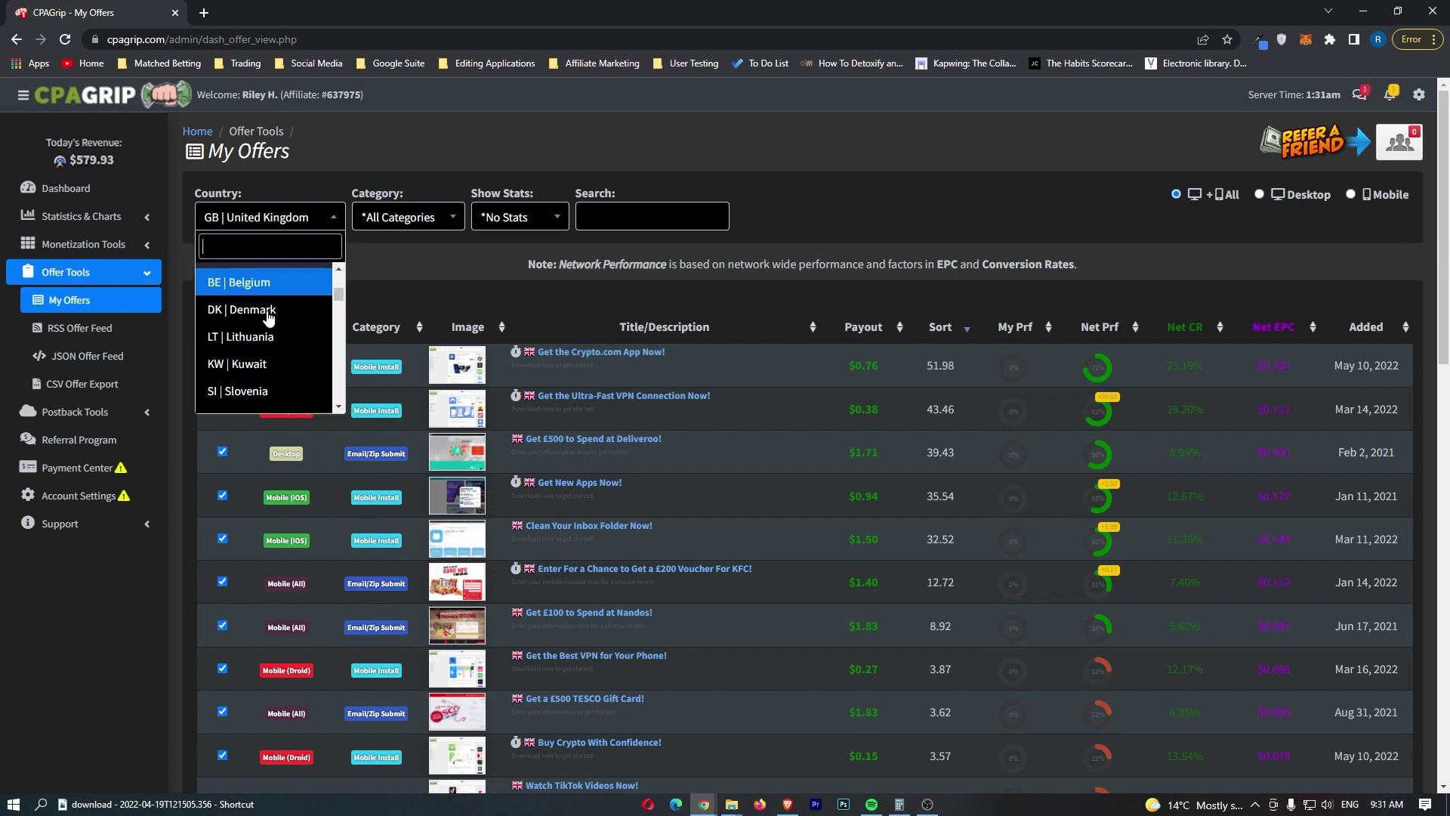
{"action": "scroll", "coordinate": [268, 316], "scroll_direction": "down", "scroll_amount": 5}
{"action": "scroll", "coordinate": [246, 353], "scroll_direction": "up", "scroll_amount": 2}
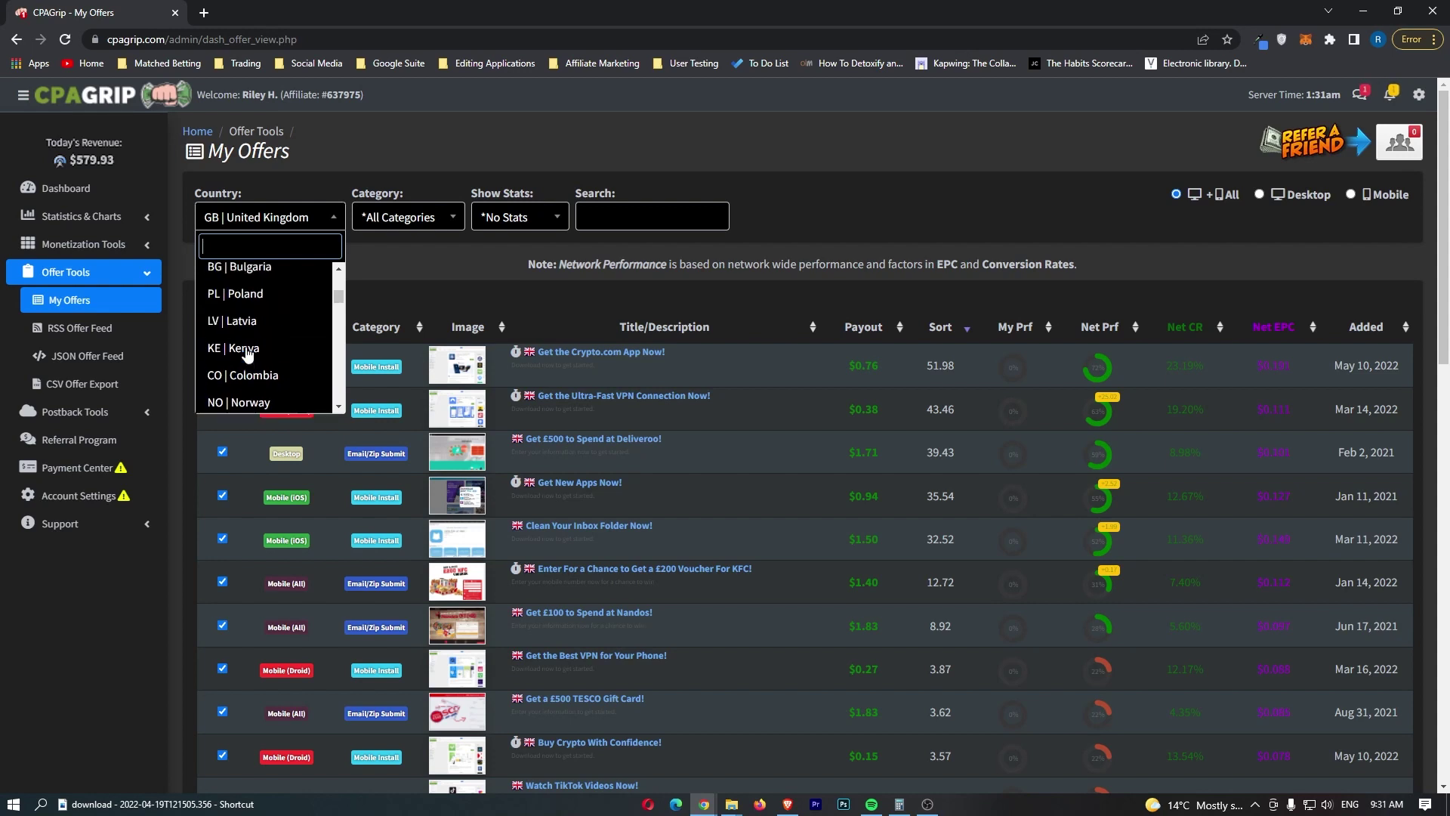
{"action": "scroll", "coordinate": [246, 353], "scroll_direction": "up", "scroll_amount": 4}
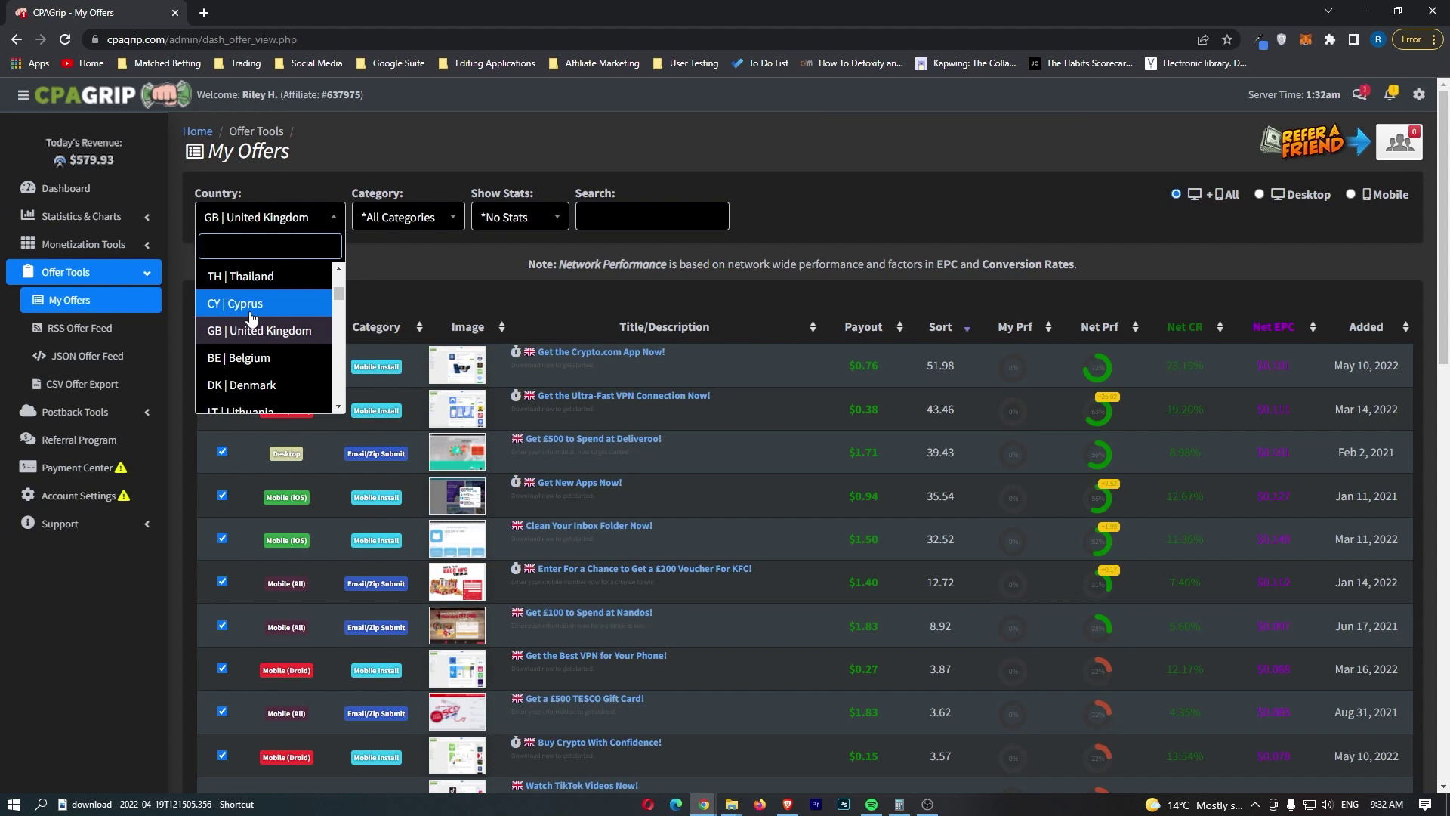
{"action": "type", "text": "in"}
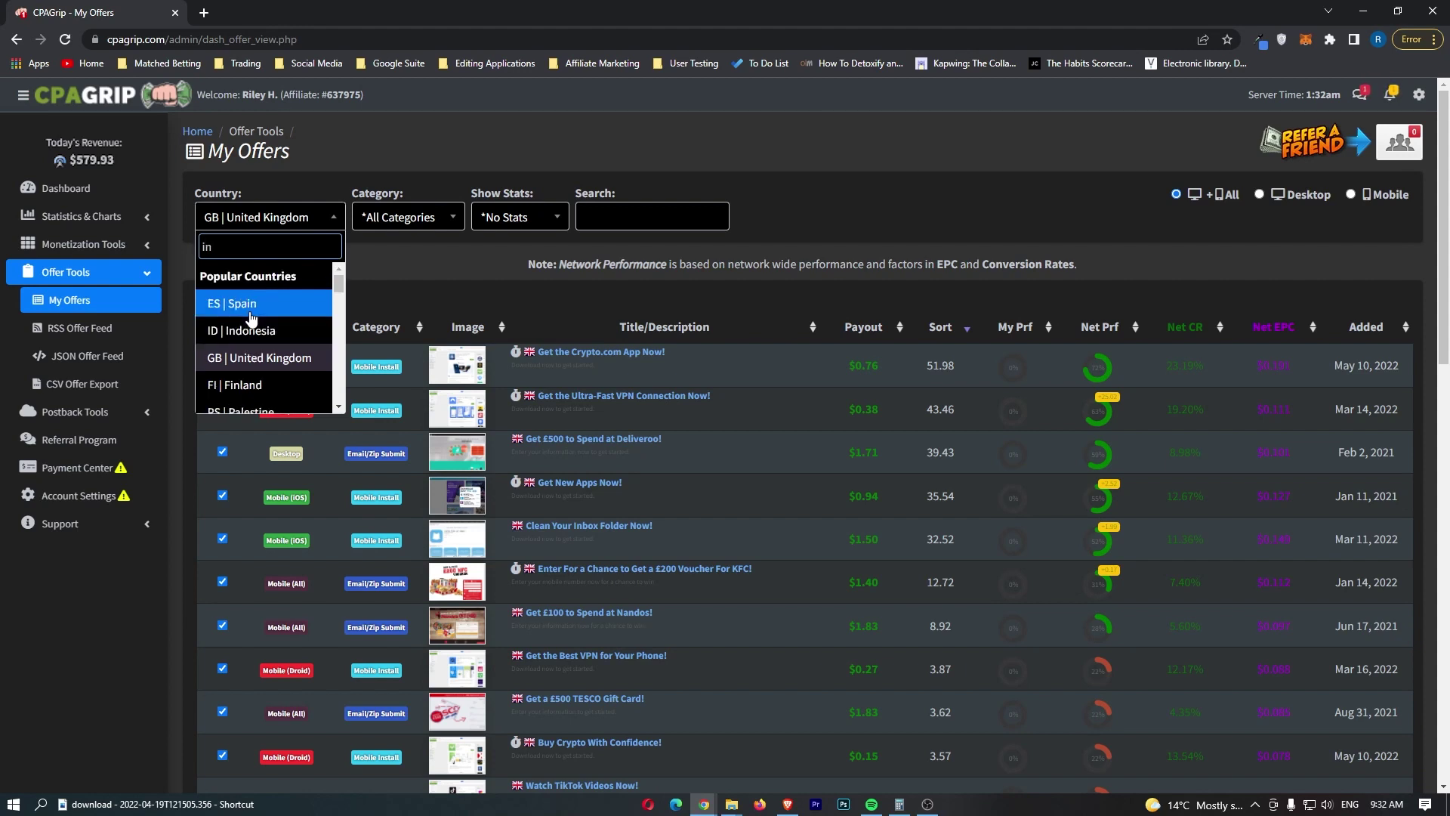
{"action": "type", "text": "dia"}
{"action": "left_click", "coordinate": [247, 306]}
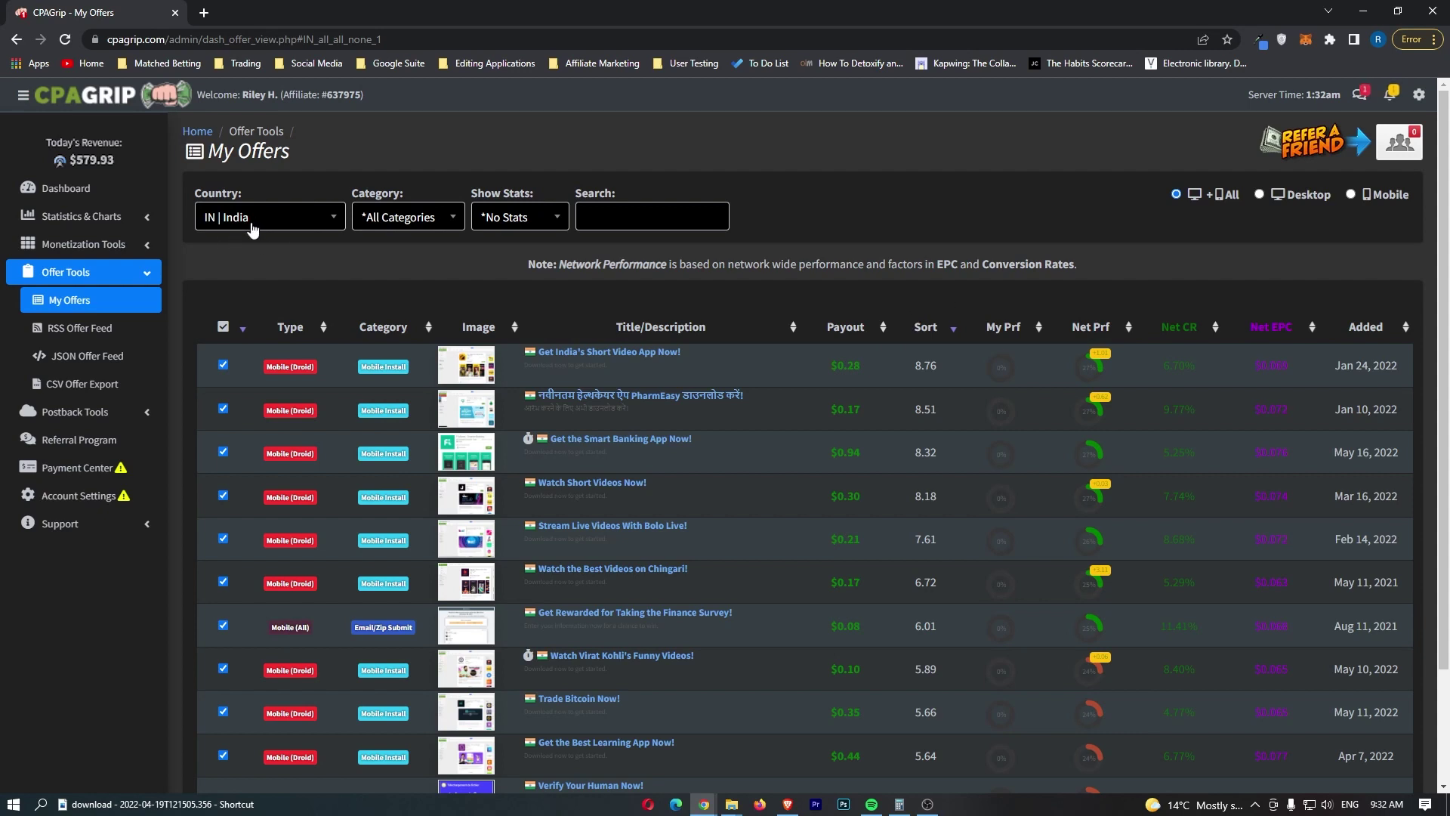
Step: Sort the India offers by Net EPC, then start searching the country list for 'ch'
{"action": "mouse_move", "coordinate": [1291, 336]}
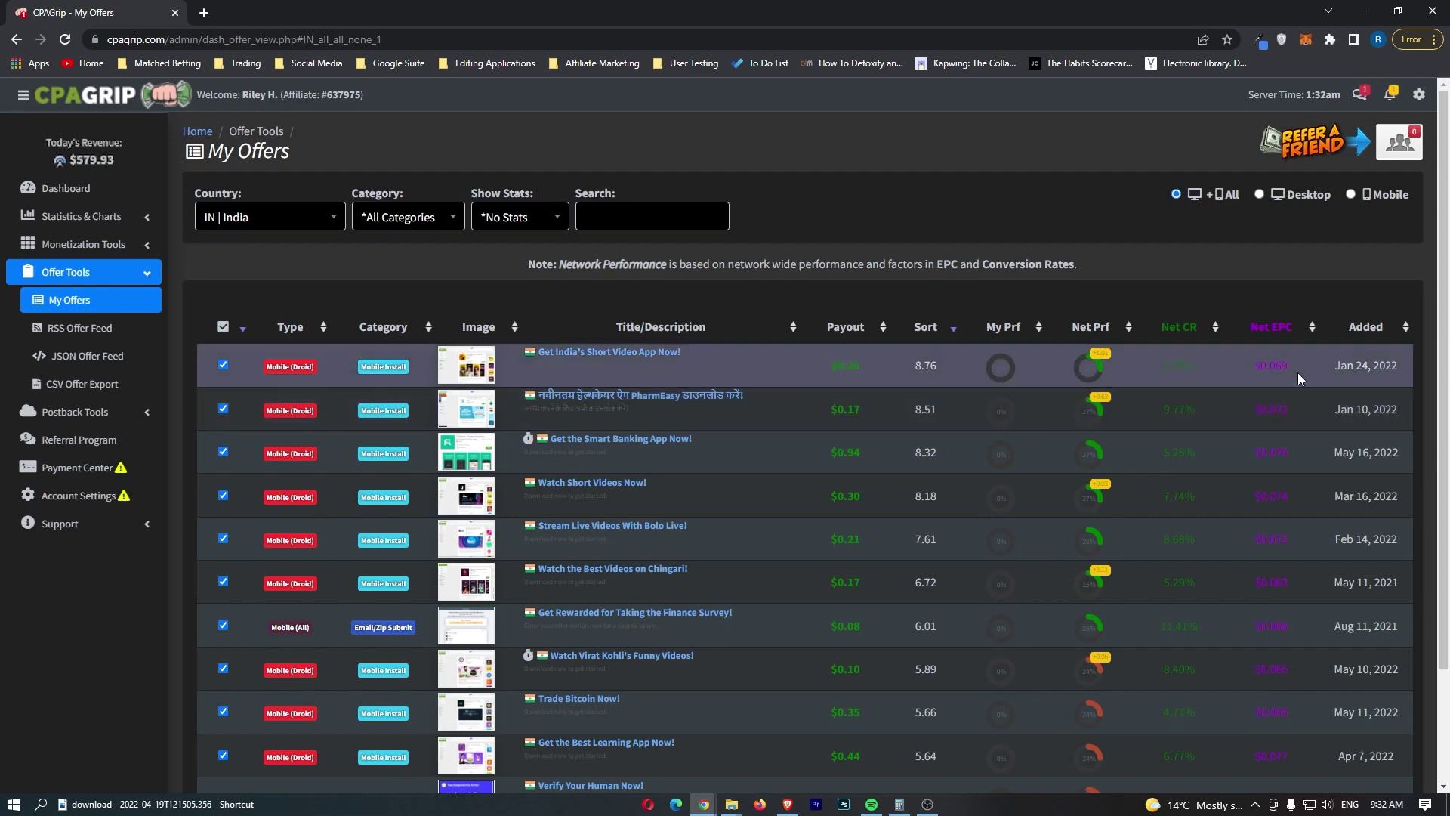
{"action": "left_click", "coordinate": [1293, 327]}
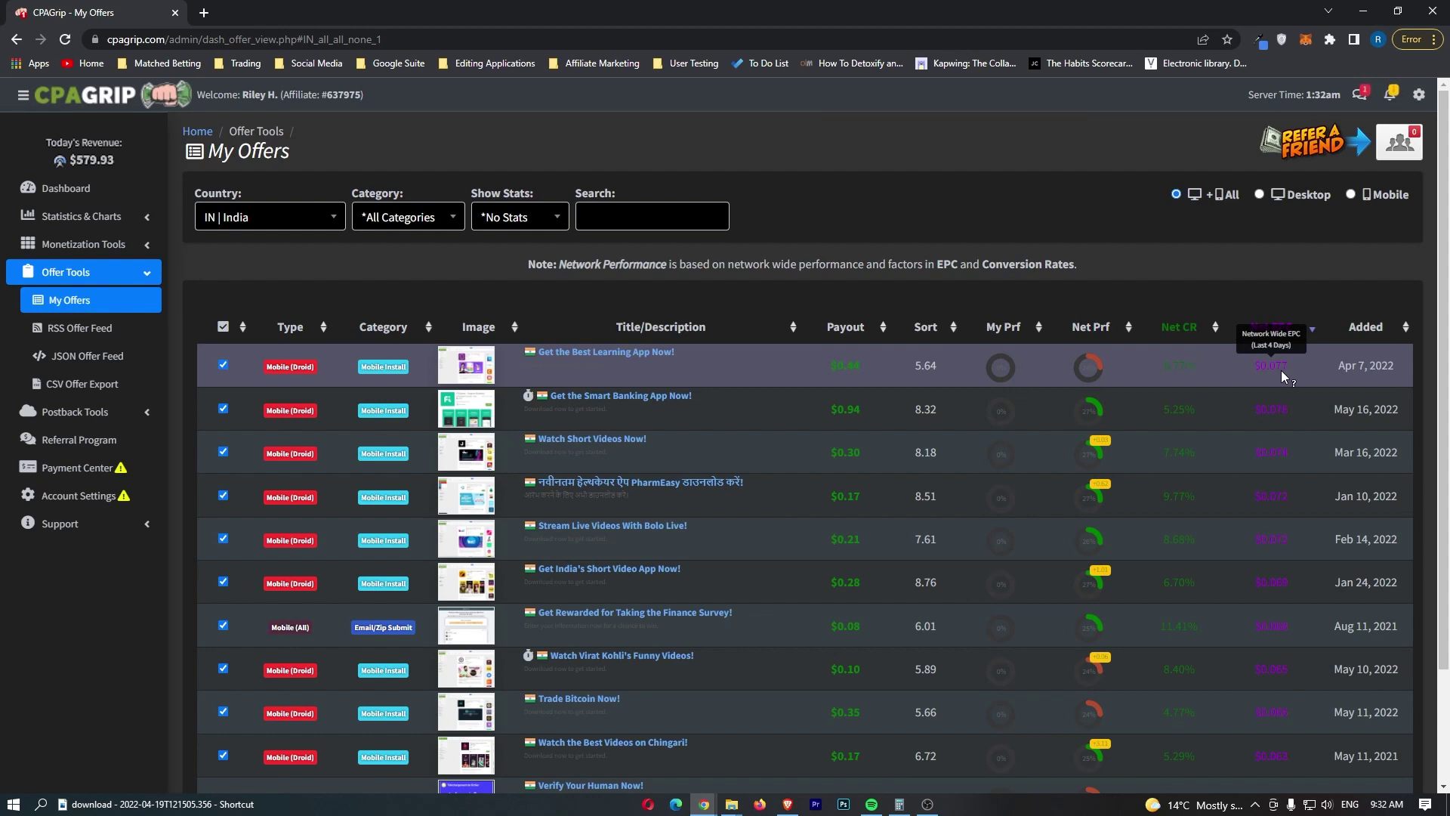
{"action": "left_click", "coordinate": [250, 219]}
{"action": "type", "text": "c"}
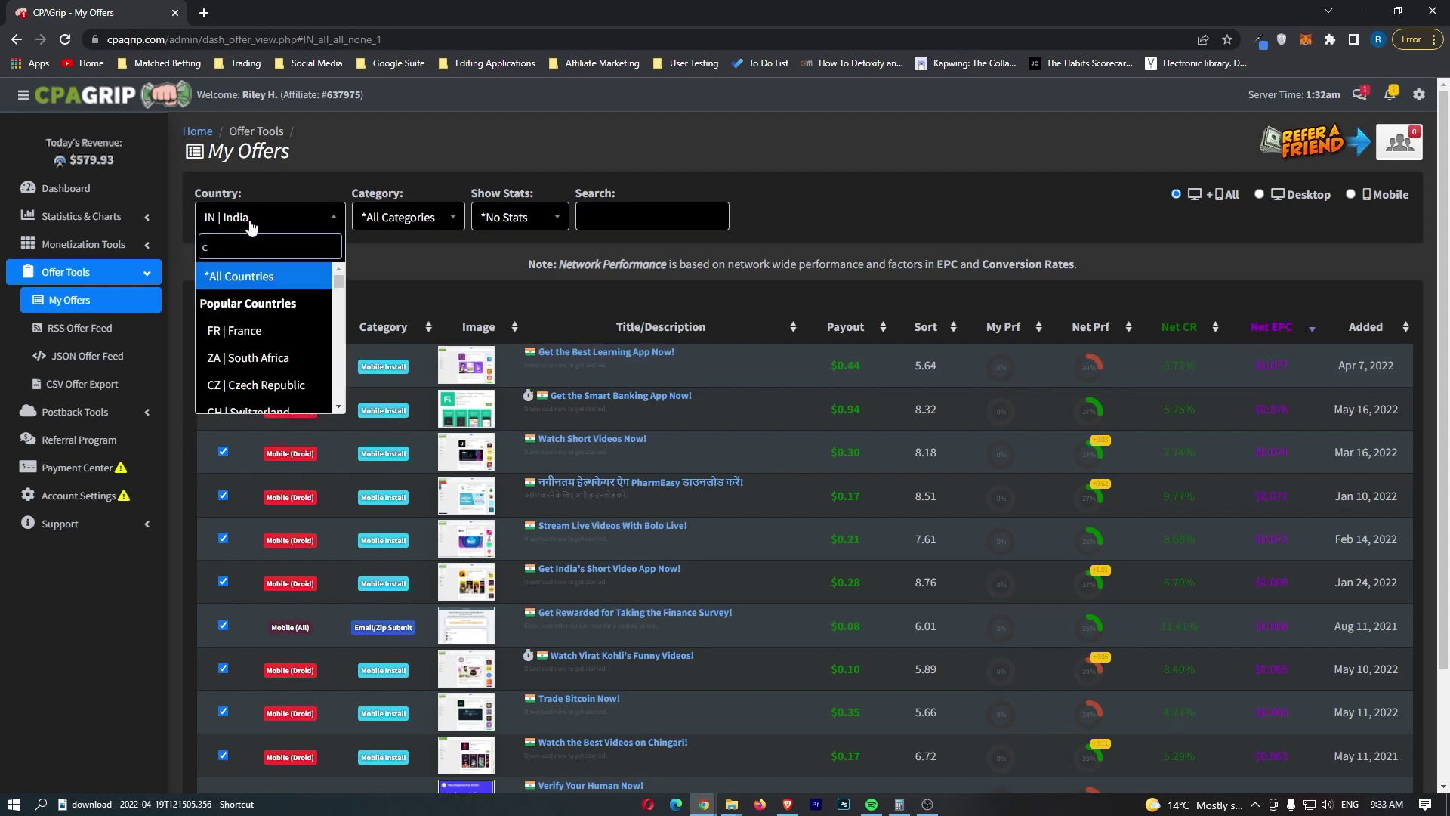
{"action": "type", "text": "h"}
Step: Show CN | China offers sorted by Net EPC, then US | United States offers sorted by Net EPC
{"action": "left_click", "coordinate": [266, 382]}
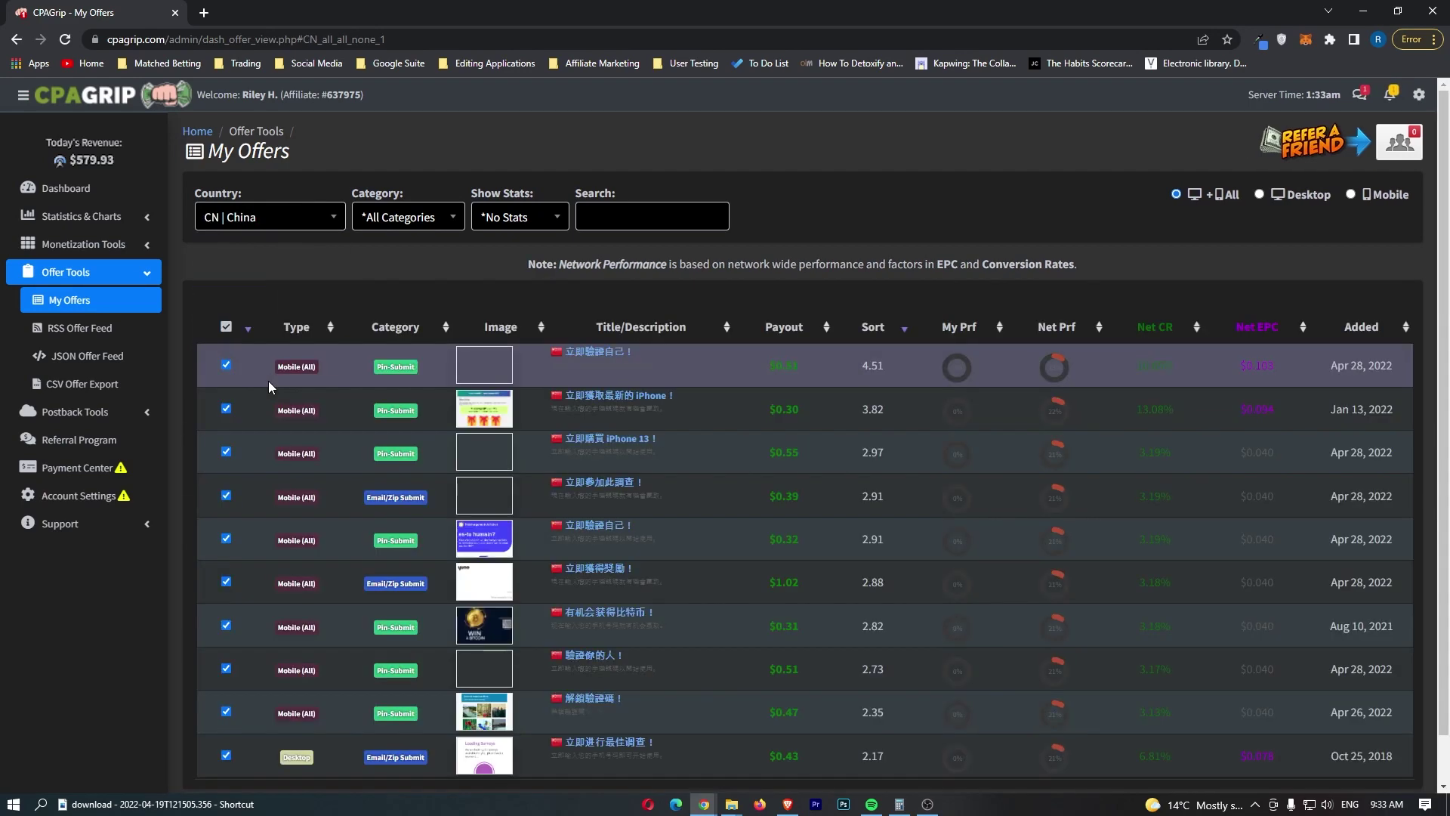
{"action": "left_click", "coordinate": [1268, 326]}
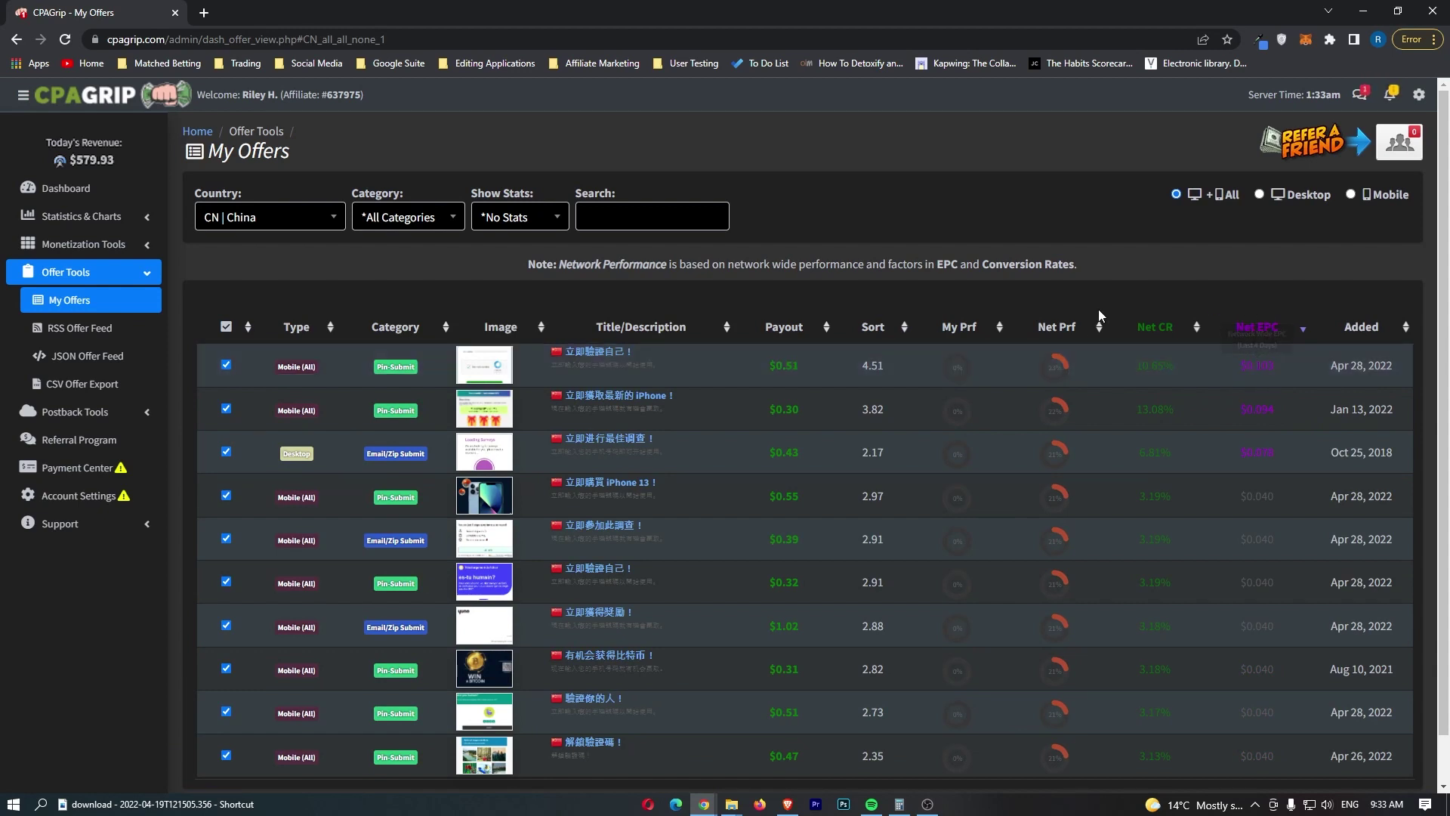
{"action": "left_click", "coordinate": [294, 219]}
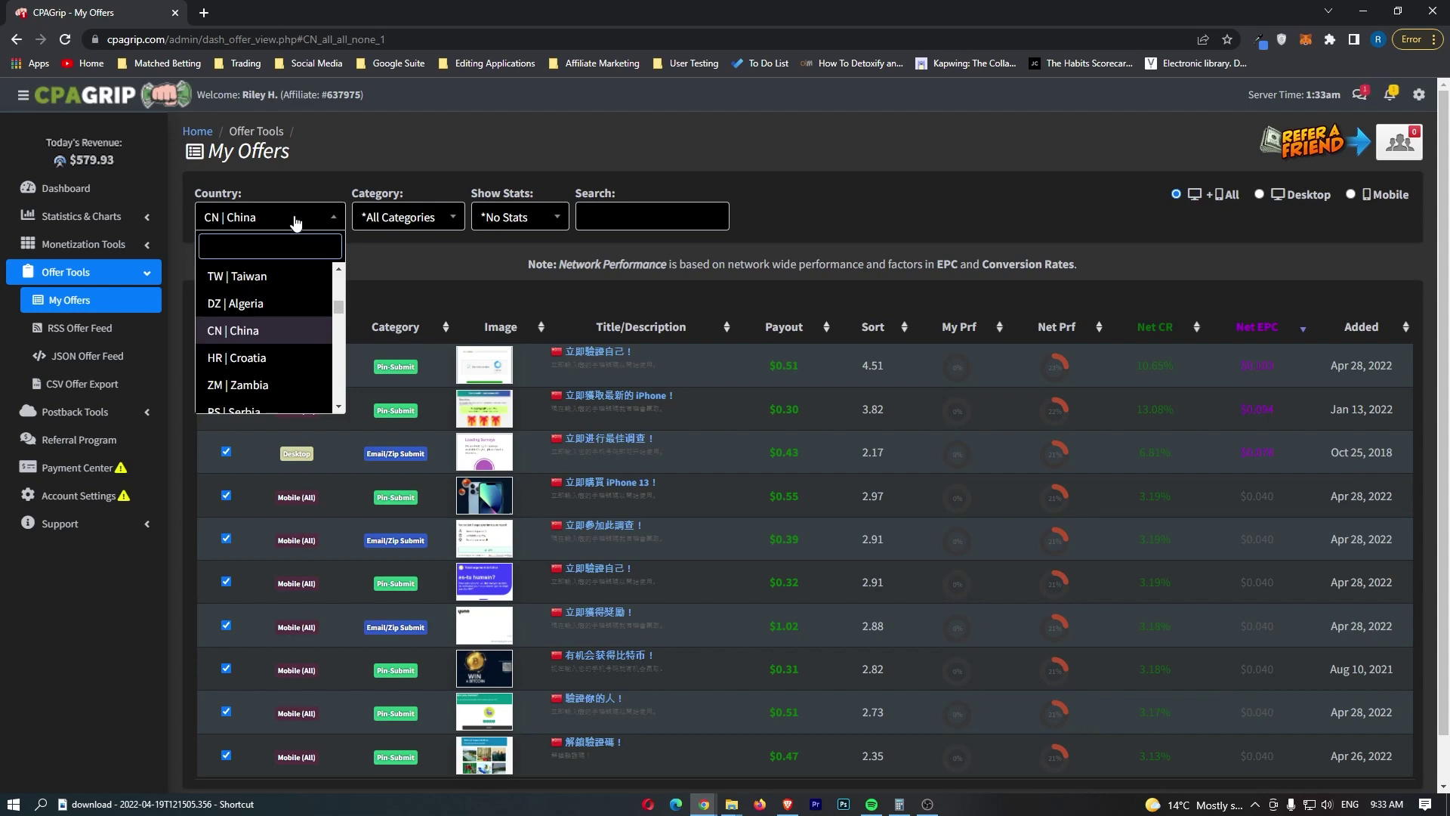
{"action": "scroll", "coordinate": [264, 317], "scroll_direction": "up", "scroll_amount": 3}
{"action": "left_click", "coordinate": [256, 327]}
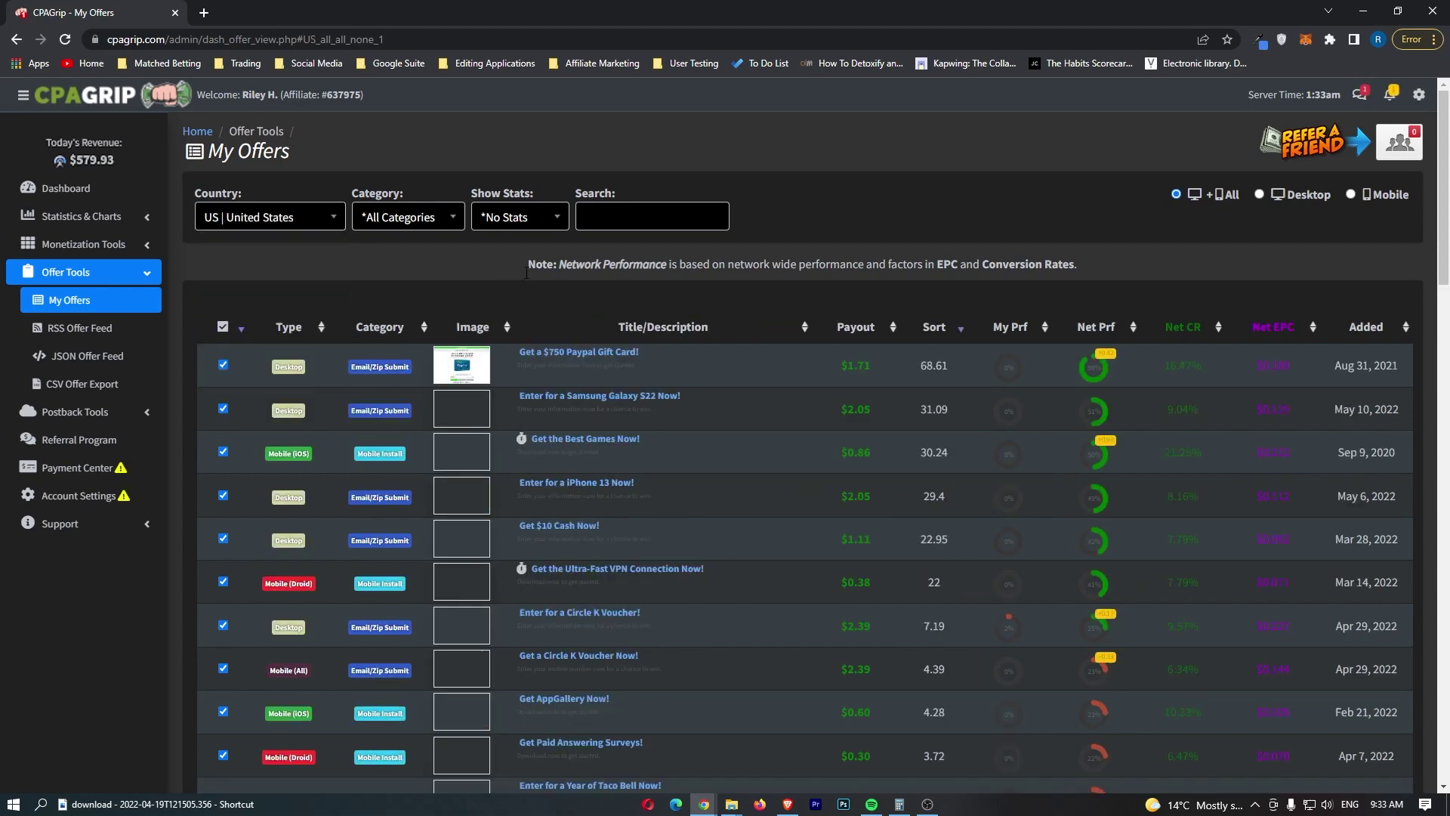
{"action": "left_click", "coordinate": [1290, 328]}
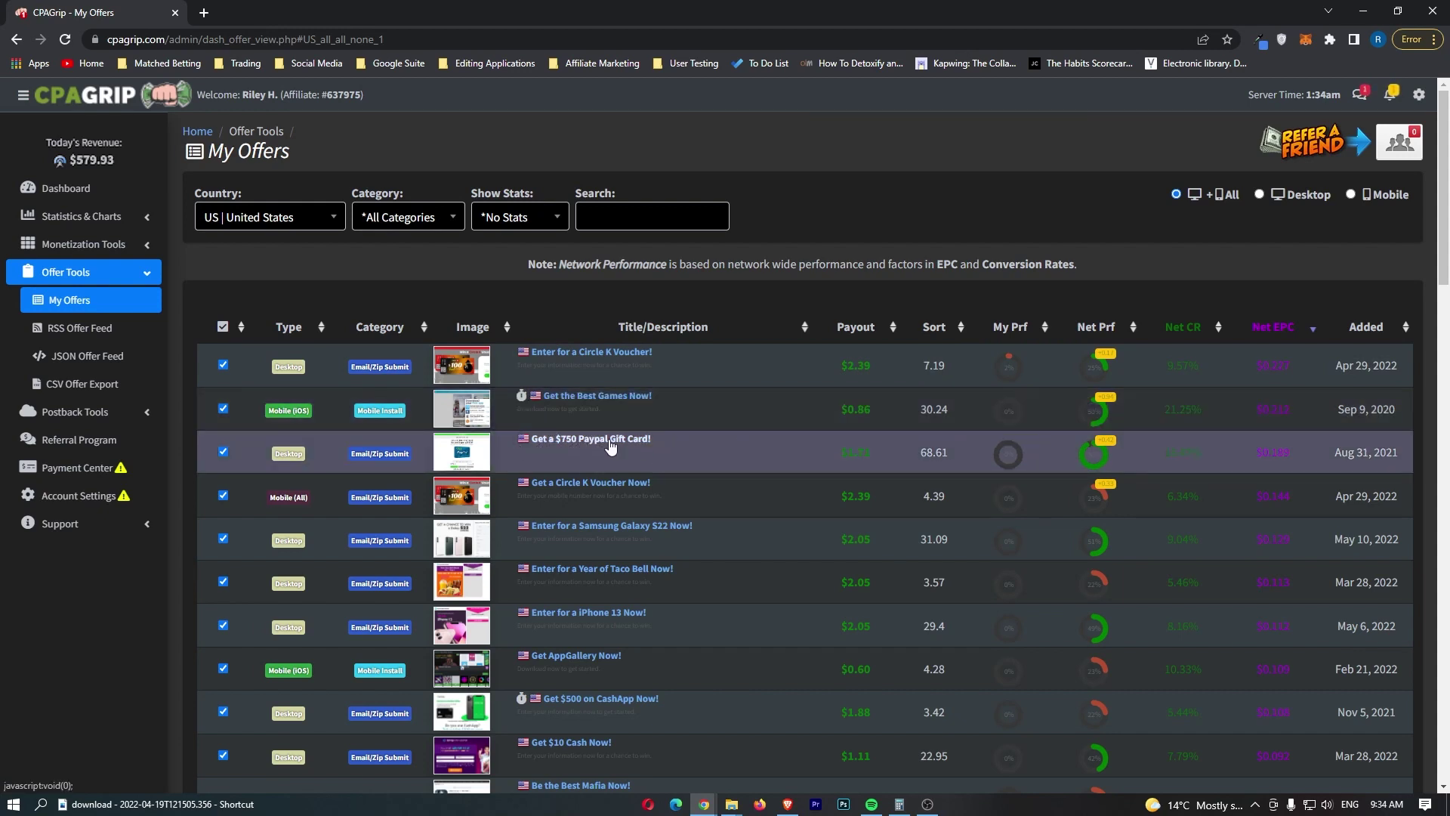
Step: Copy the full tracking URL of the $750 Paypal Gift Card offer
{"action": "left_click", "coordinate": [1278, 459]}
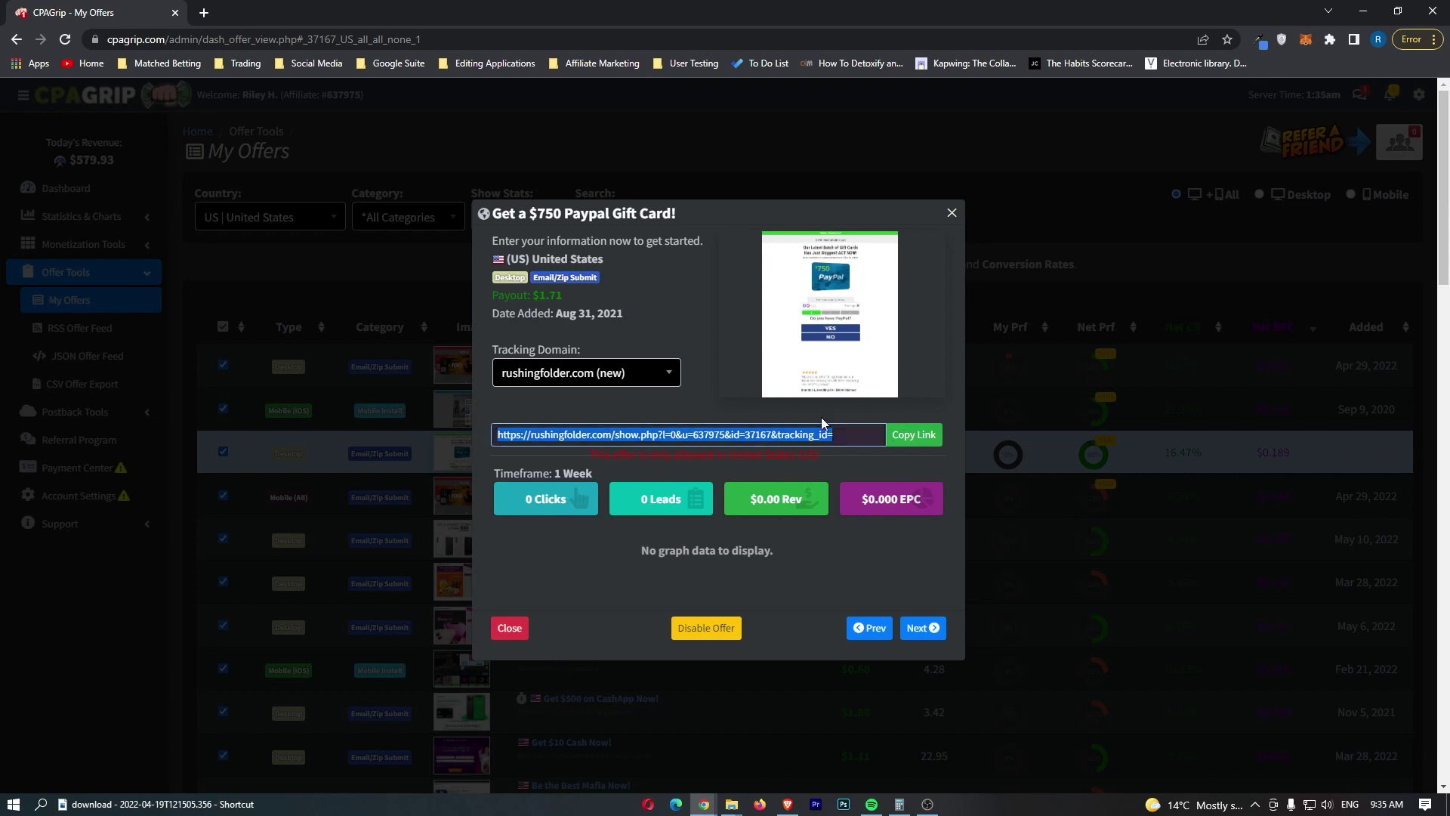
{"action": "left_click", "coordinate": [915, 443]}
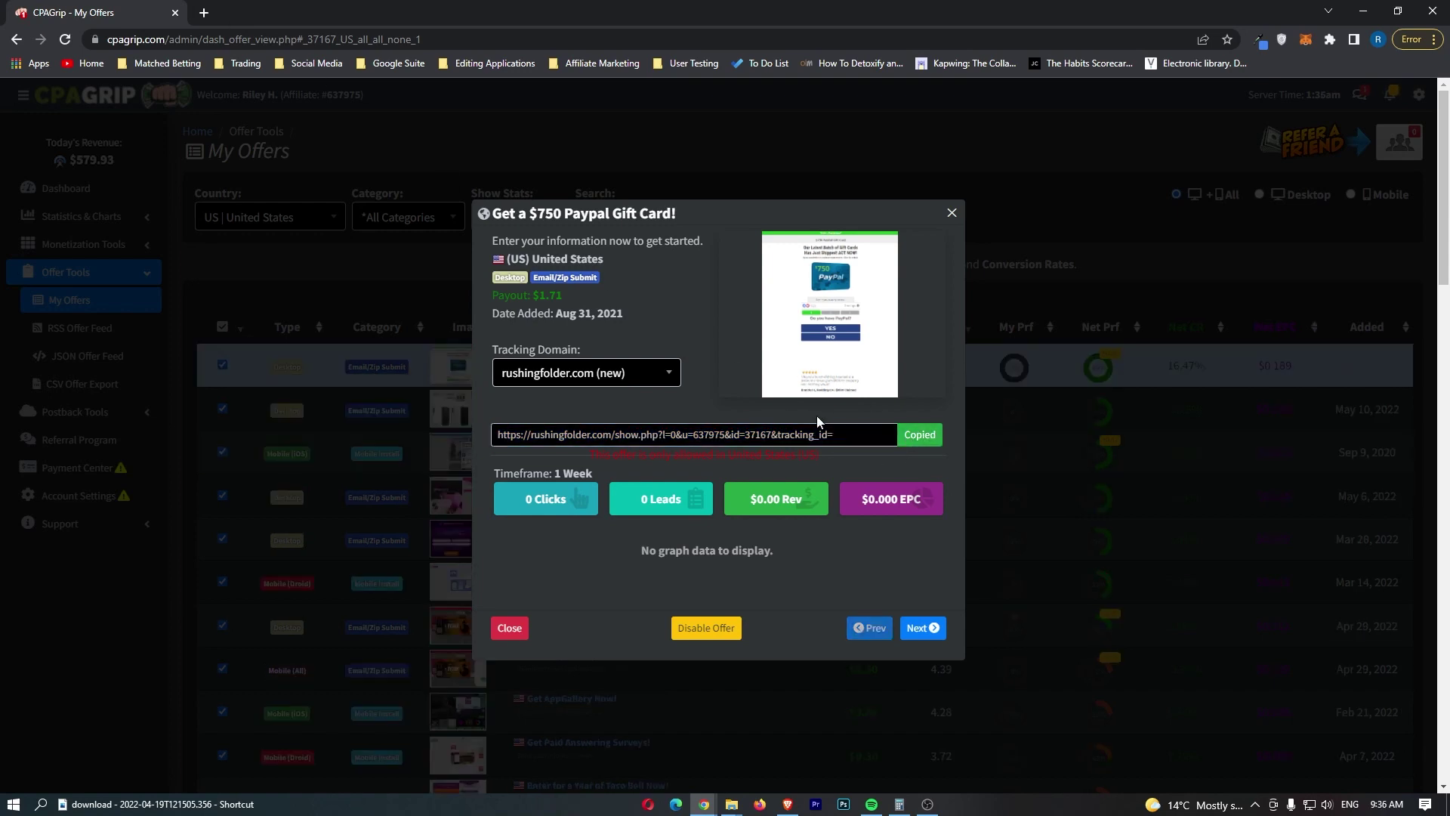
{"action": "left_click_drag", "start_coordinate": [496, 434], "coordinate": [833, 435]}
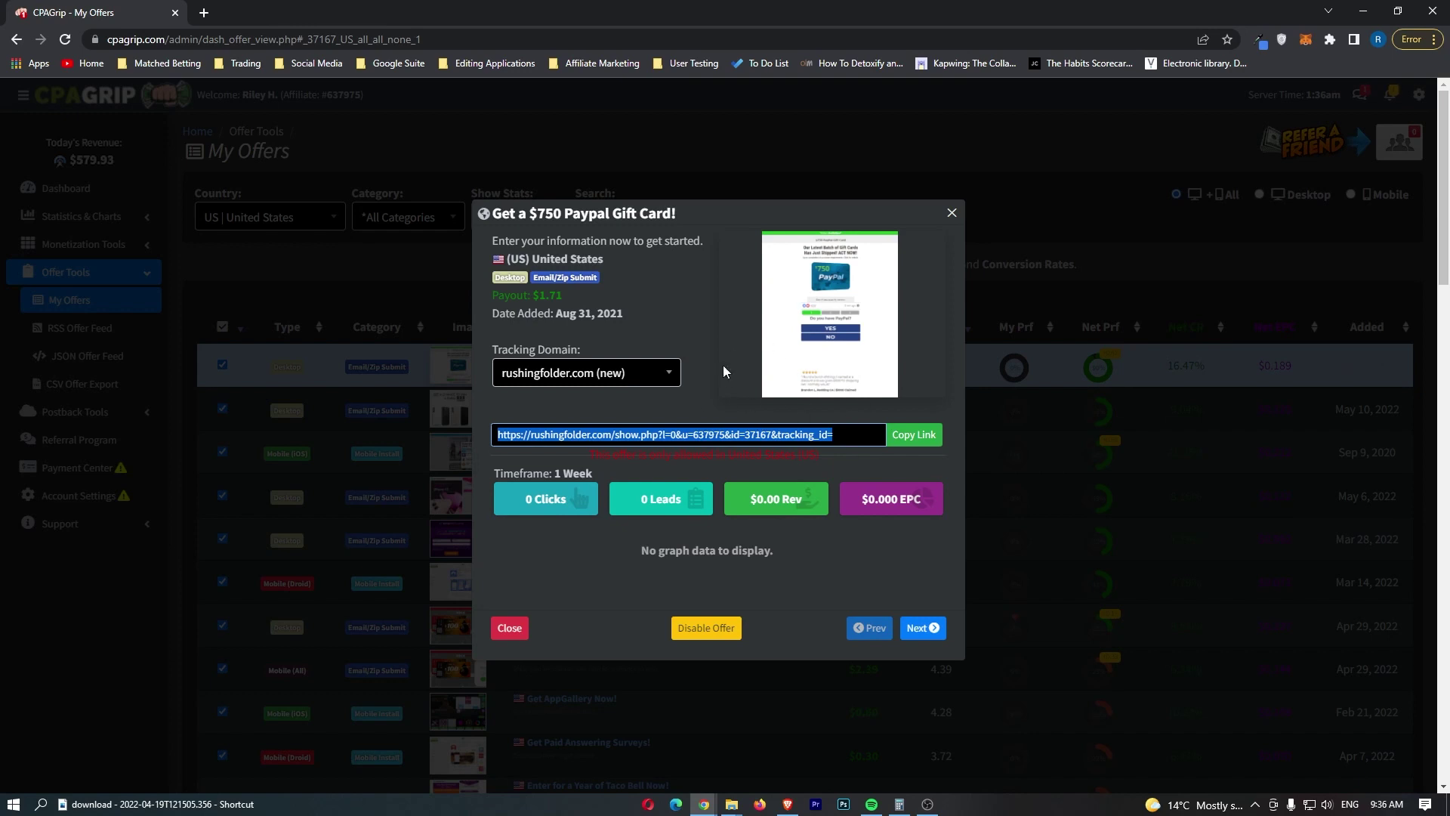
{"action": "left_click", "coordinate": [913, 434]}
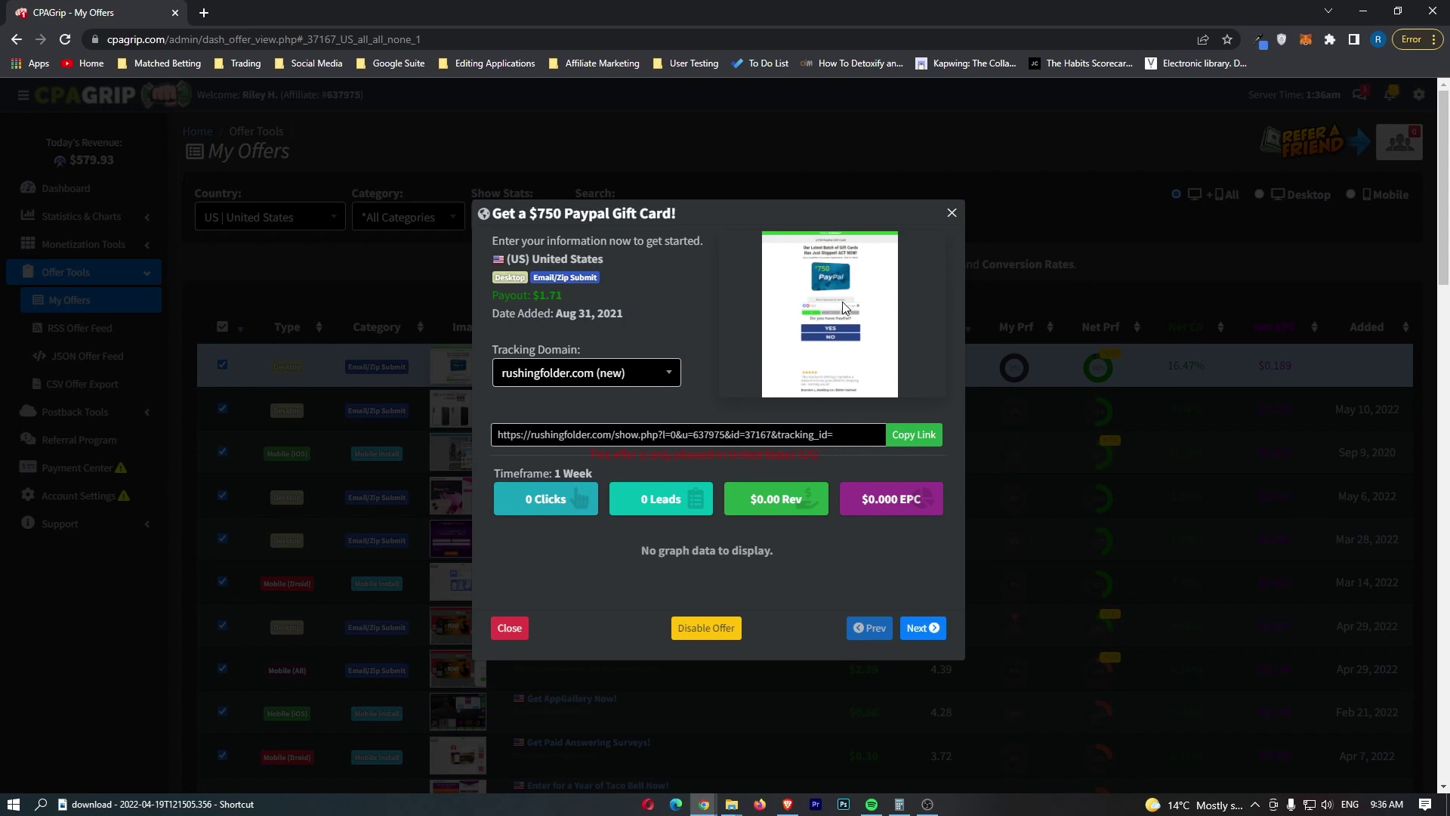
{"action": "left_click", "coordinate": [203, 12]}
Step: Test the pasted tracking link, which redirects to the Deliveroo £500 page, then close that tab
{"action": "key", "text": "ctrl+v"}
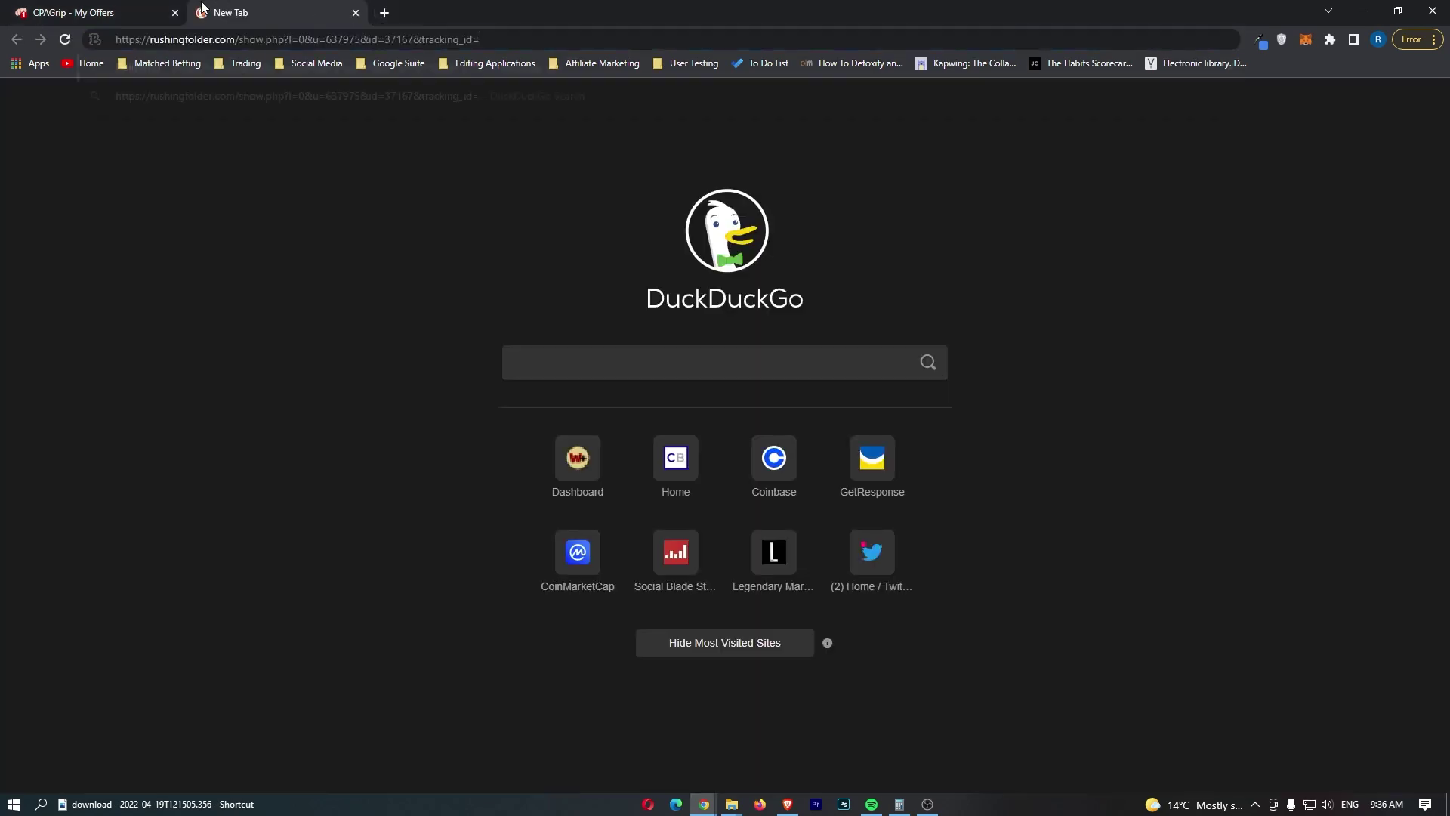
{"action": "key", "text": "Return"}
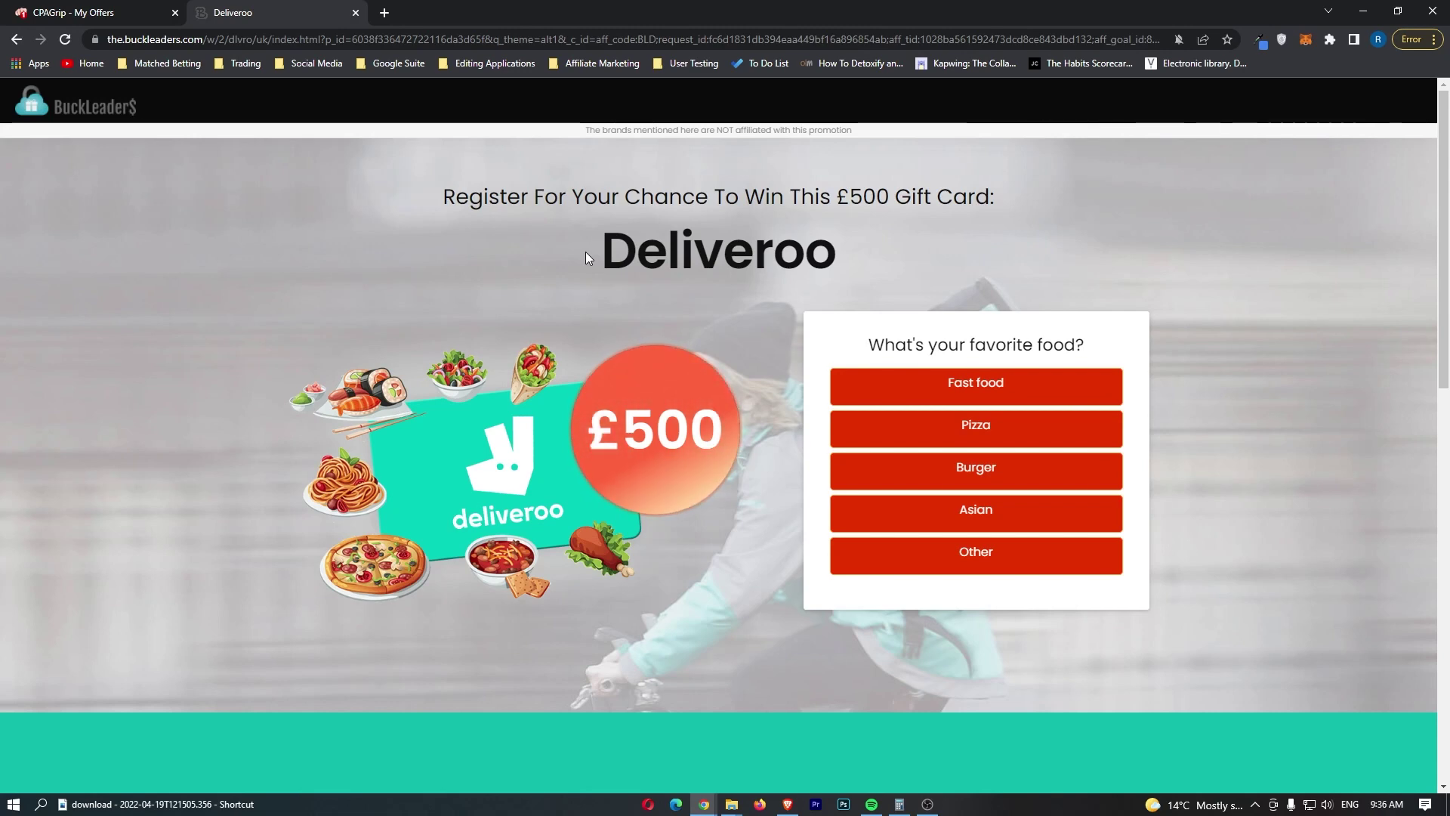
{"action": "key", "text": "ctrl+w"}
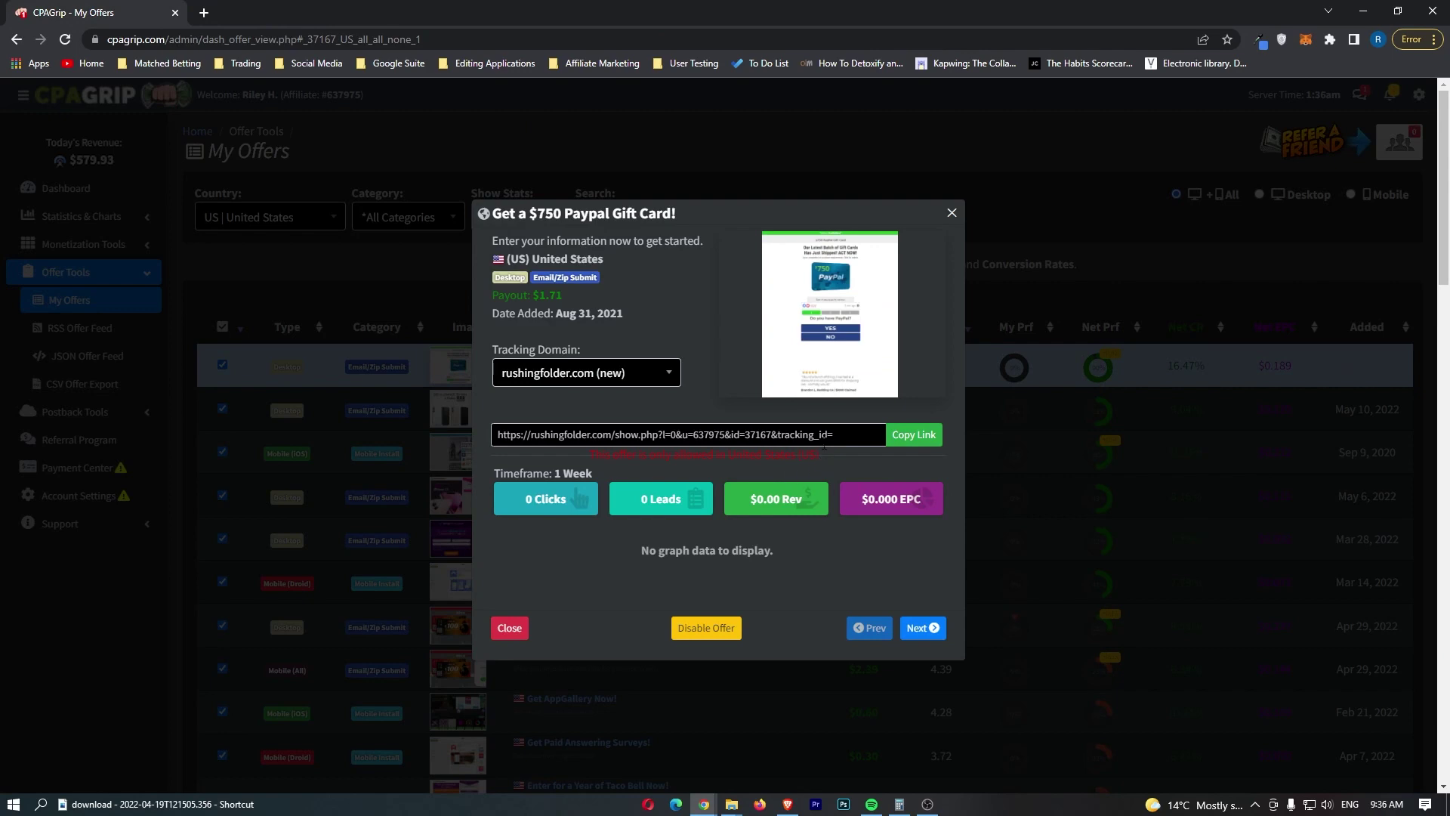
Step: Copy the $750 Paypal Gift Card tracking link again and close the offer dialog
{"action": "left_click_drag", "start_coordinate": [824, 444], "coordinate": [457, 434]}
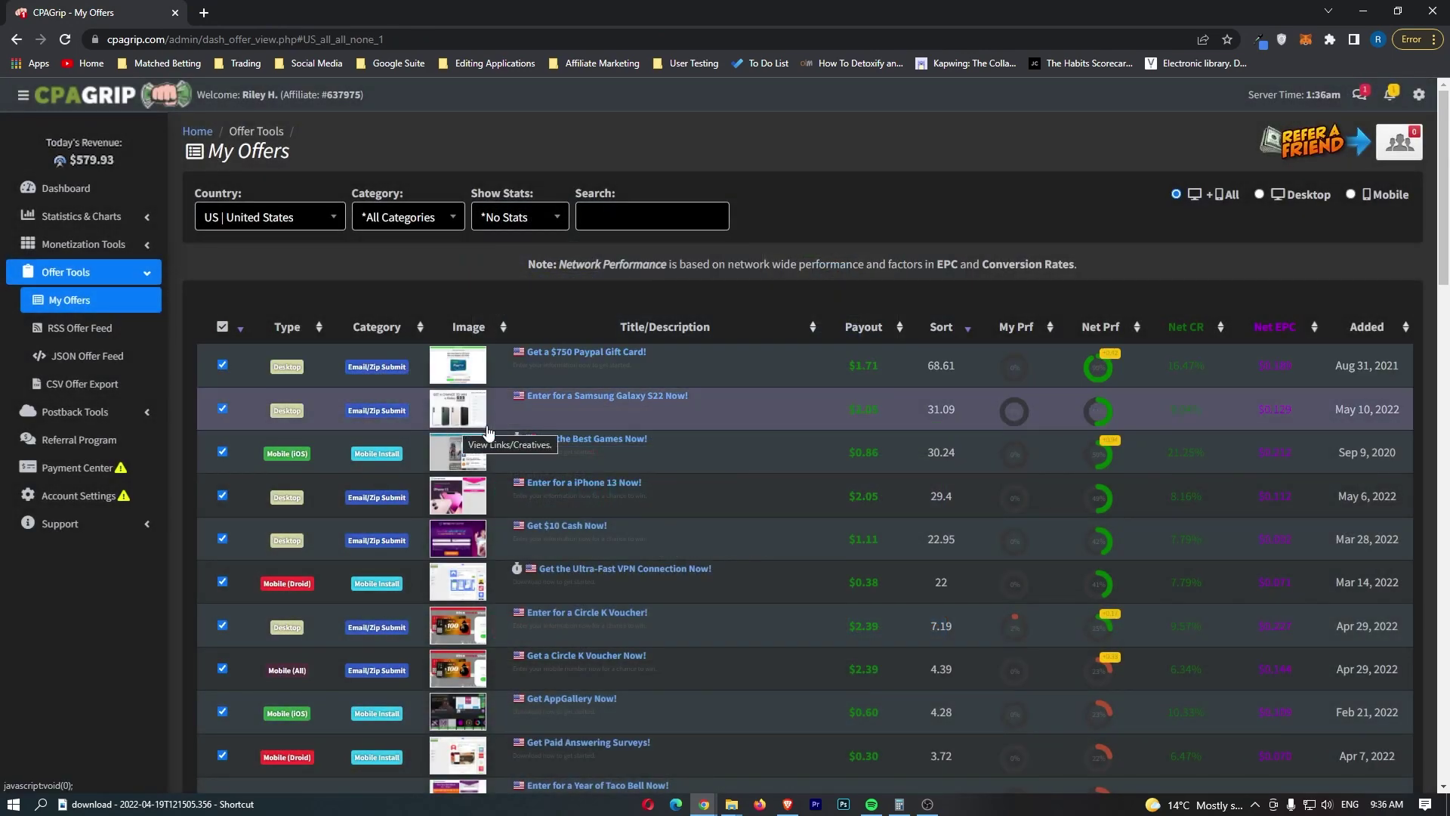
{"action": "left_click", "coordinate": [549, 370]}
{"action": "left_click", "coordinate": [918, 436]}
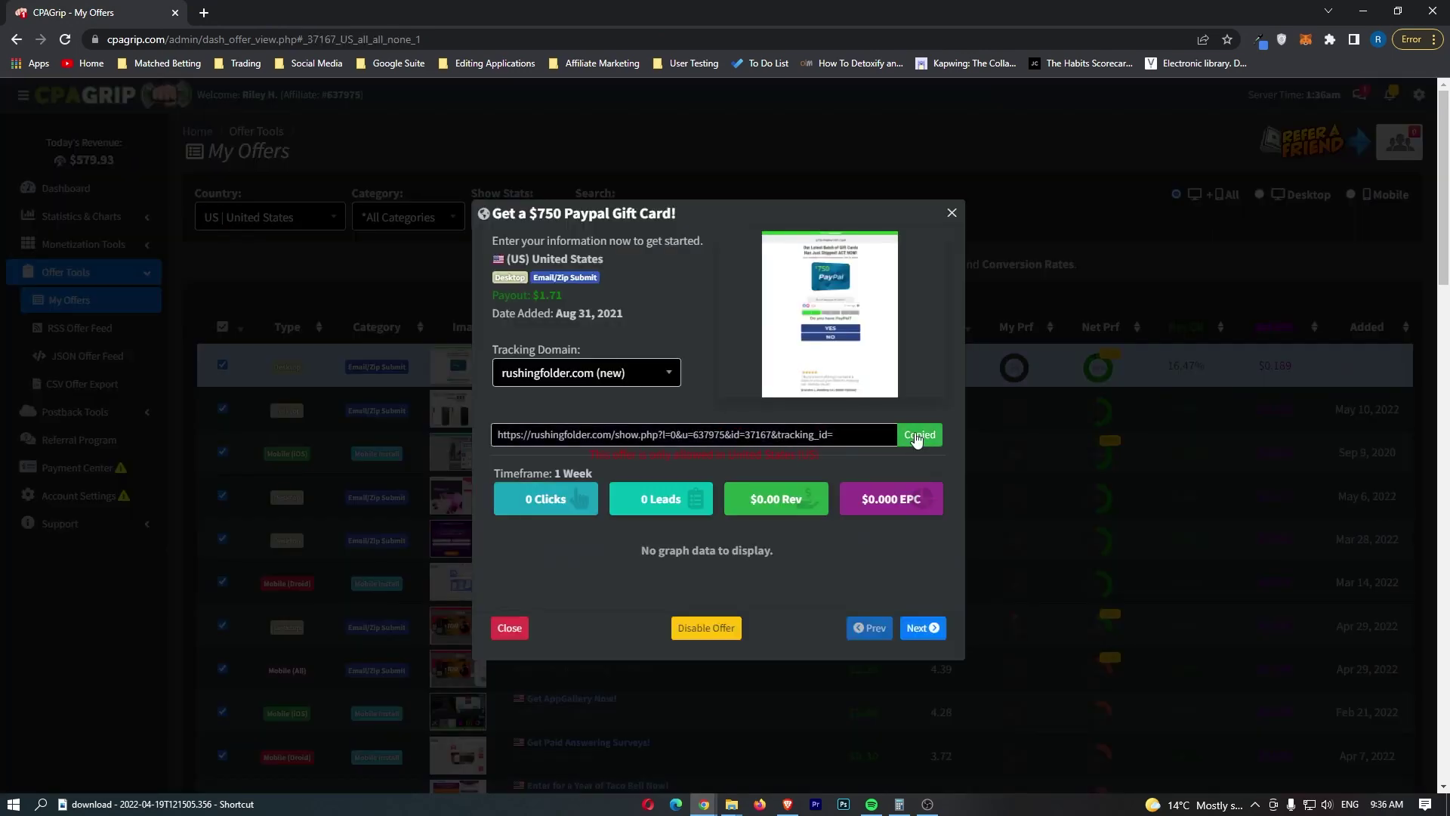
{"action": "key", "text": "Escape"}
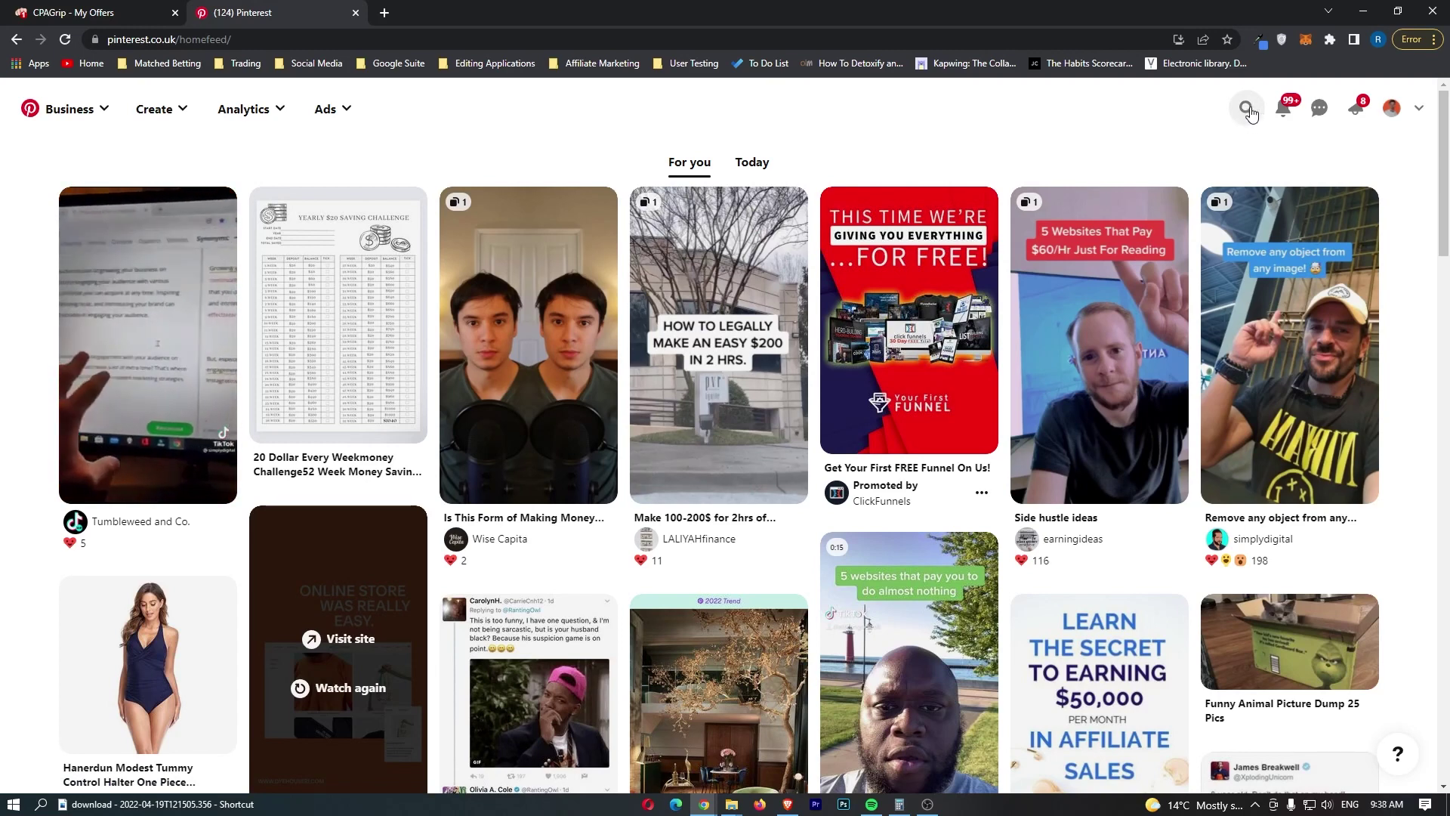
Step: Run the recent 'giveaway' search and open the 'Win a $500 Visa Gift Card' pin
{"action": "left_click", "coordinate": [1246, 108]}
{"action": "left_click", "coordinate": [466, 133]}
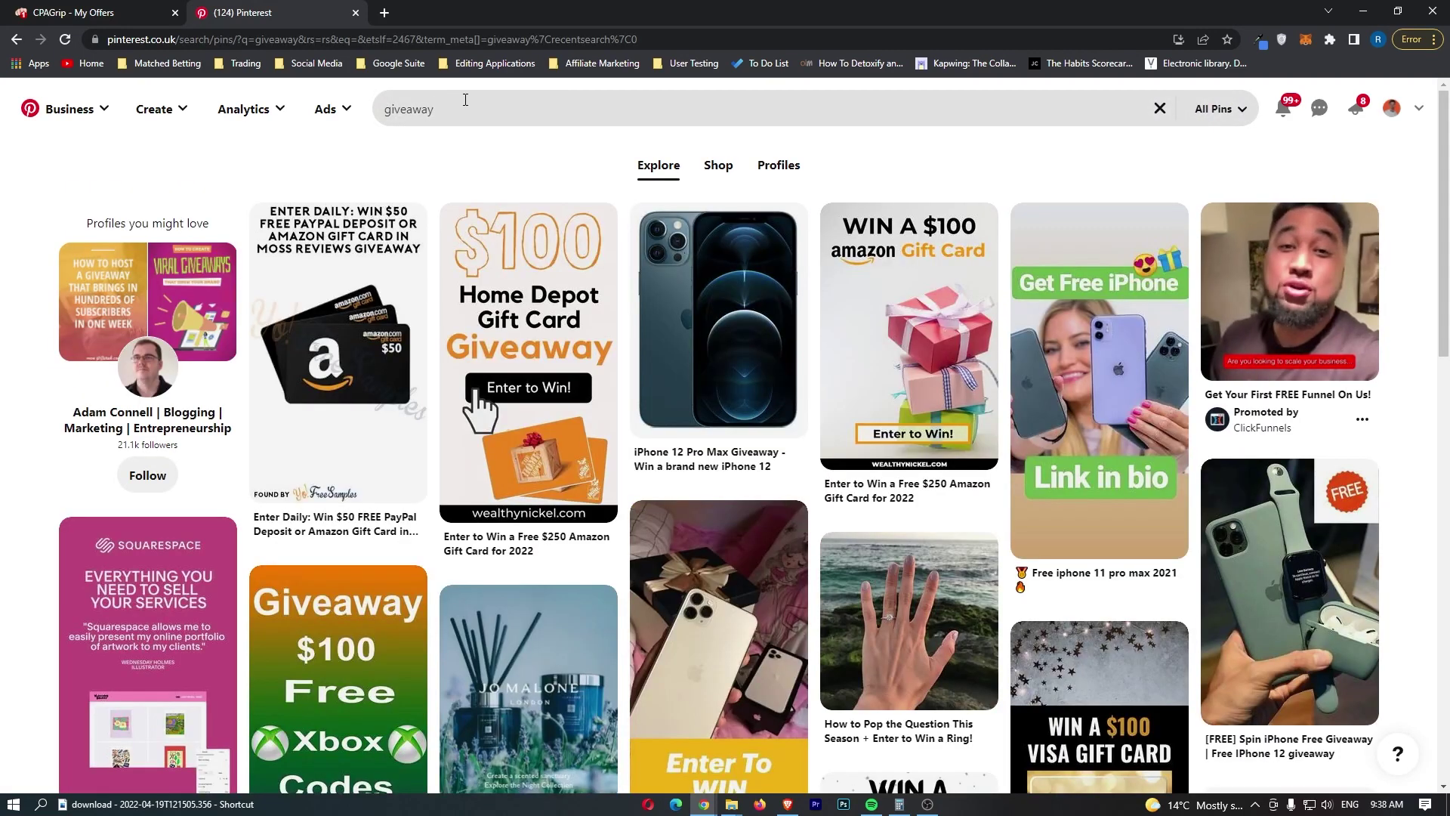
{"action": "scroll", "coordinate": [911, 405], "scroll_direction": "down", "scroll_amount": 3}
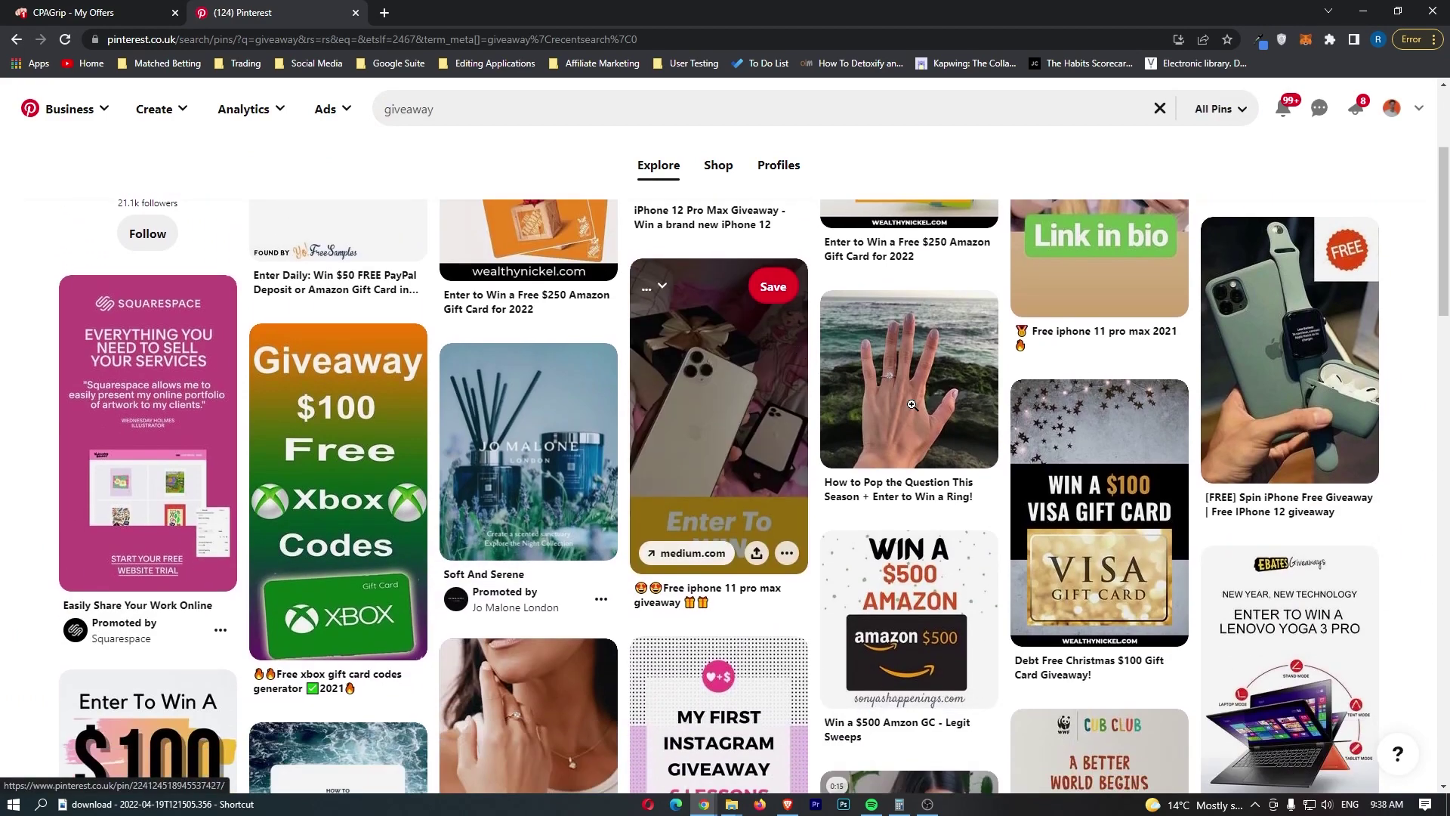
{"action": "scroll", "coordinate": [912, 405], "scroll_direction": "down", "scroll_amount": 4}
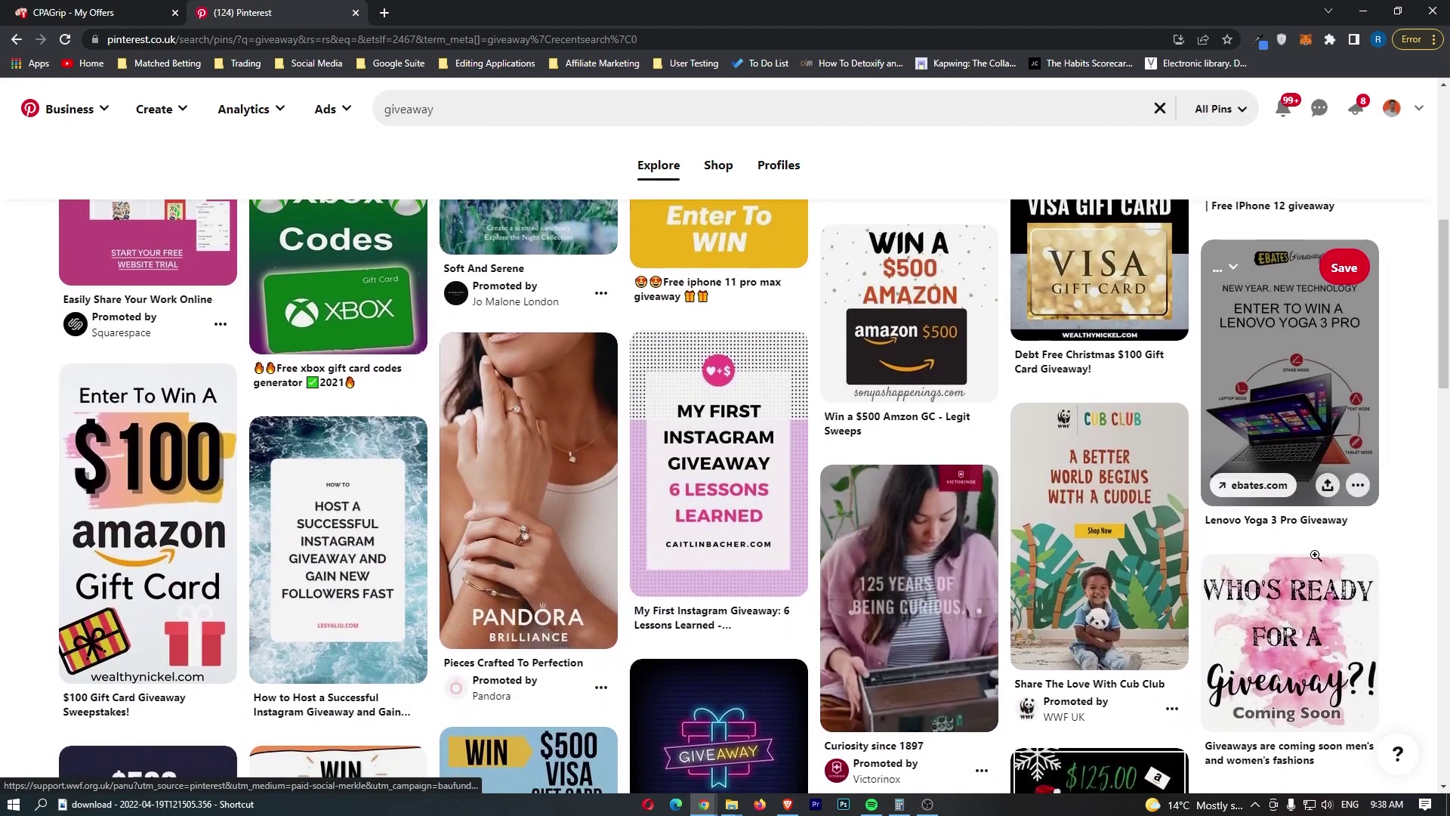
{"action": "scroll", "coordinate": [1315, 555], "scroll_direction": "down", "scroll_amount": 4}
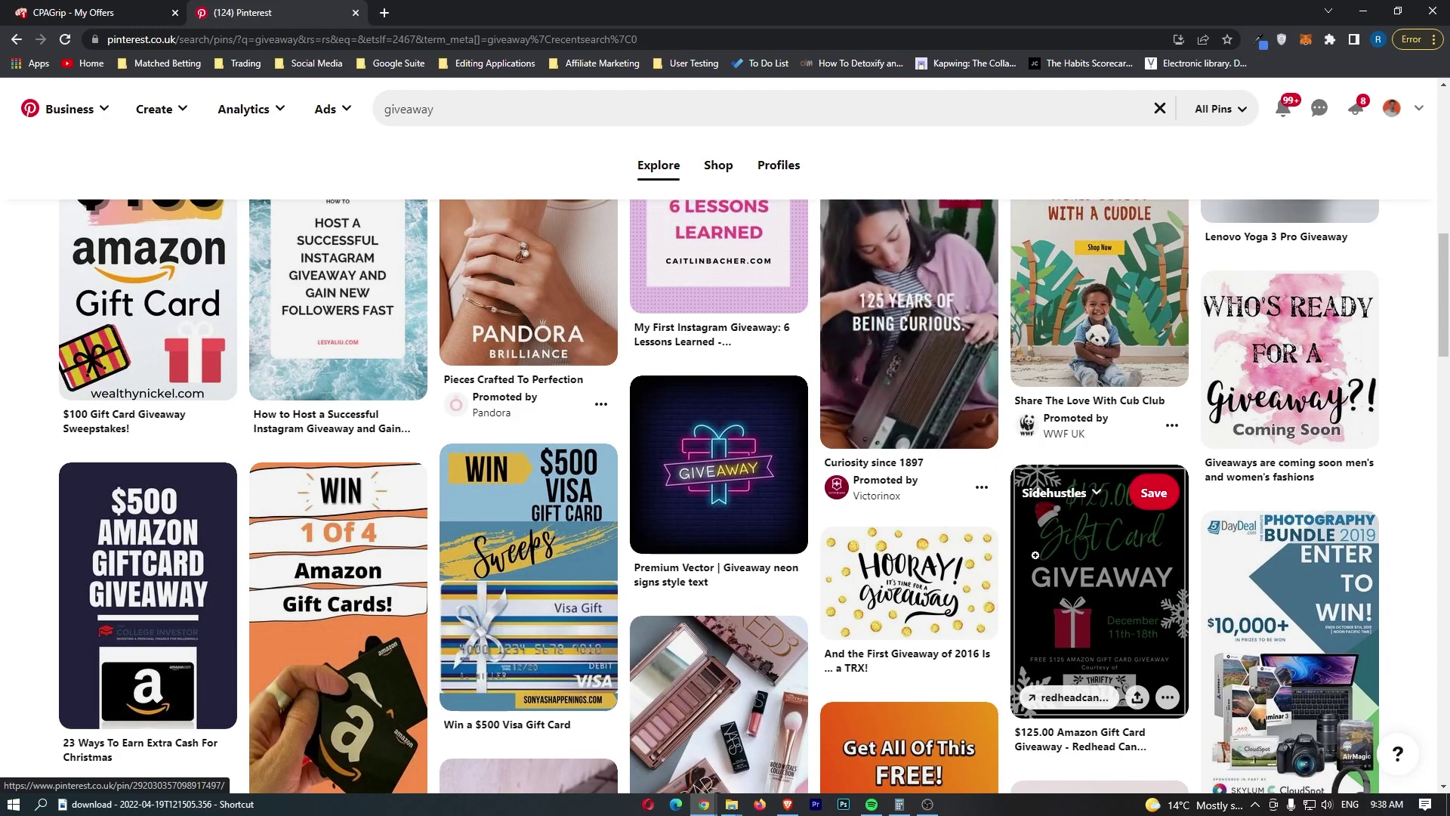
{"action": "left_click", "coordinate": [589, 484]}
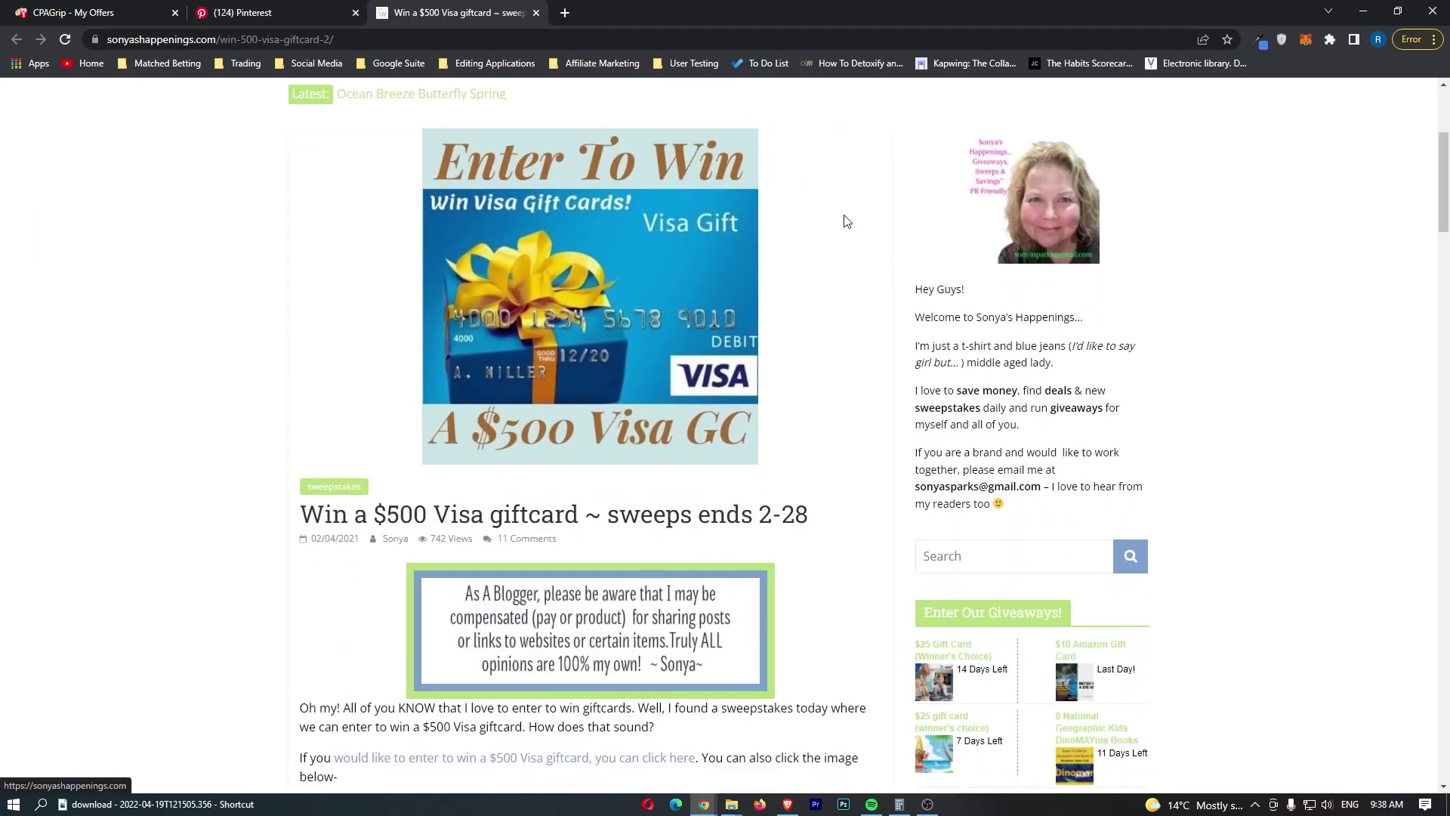
Step: Scroll through the 'Win a $500 Visa giftcard' post and its comments, then back to the top
{"action": "scroll", "coordinate": [673, 347], "scroll_direction": "down", "scroll_amount": 2}
{"action": "scroll", "coordinate": [655, 353], "scroll_direction": "down", "scroll_amount": 9}
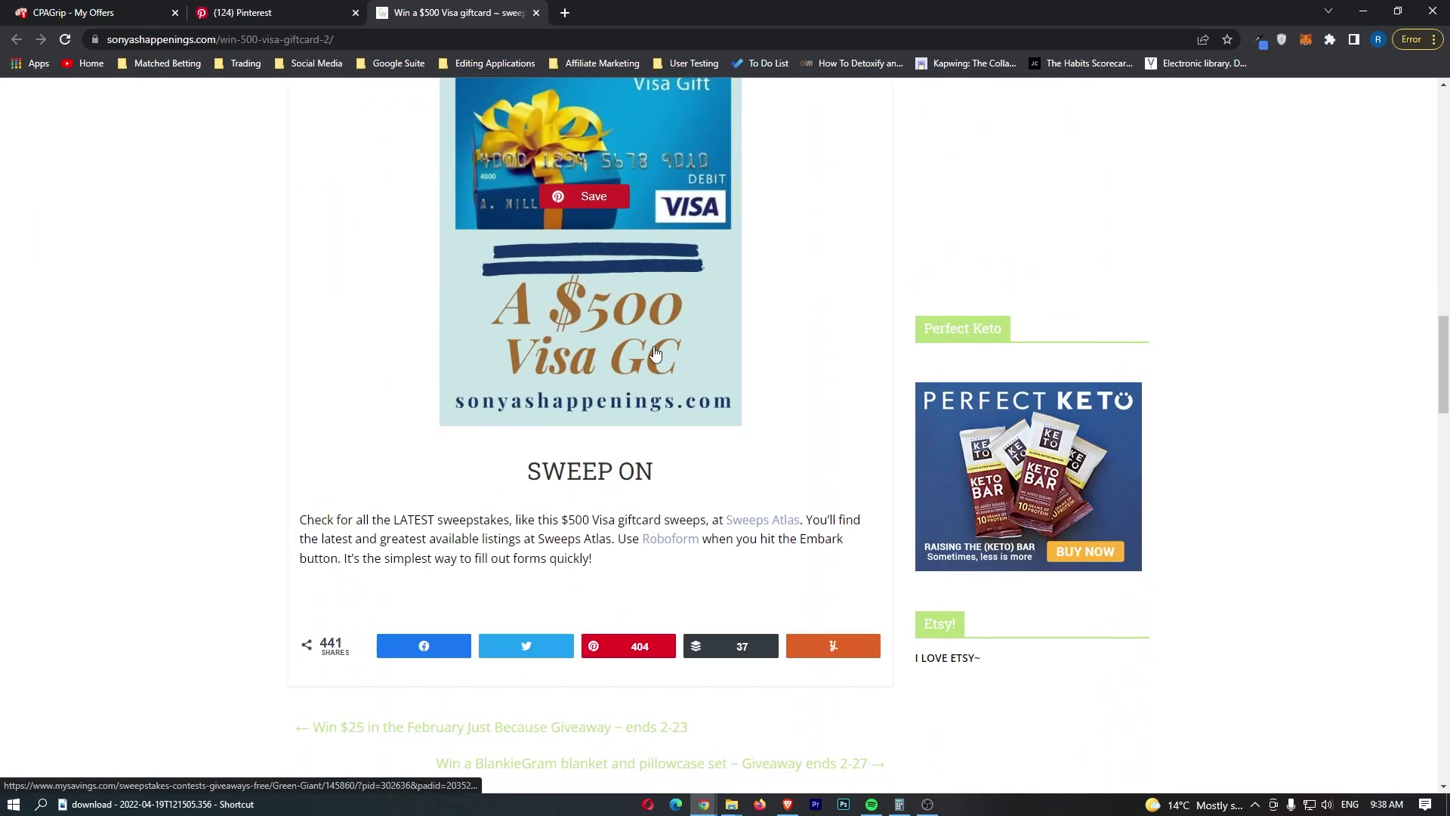
{"action": "scroll", "coordinate": [656, 353], "scroll_direction": "down", "scroll_amount": 3}
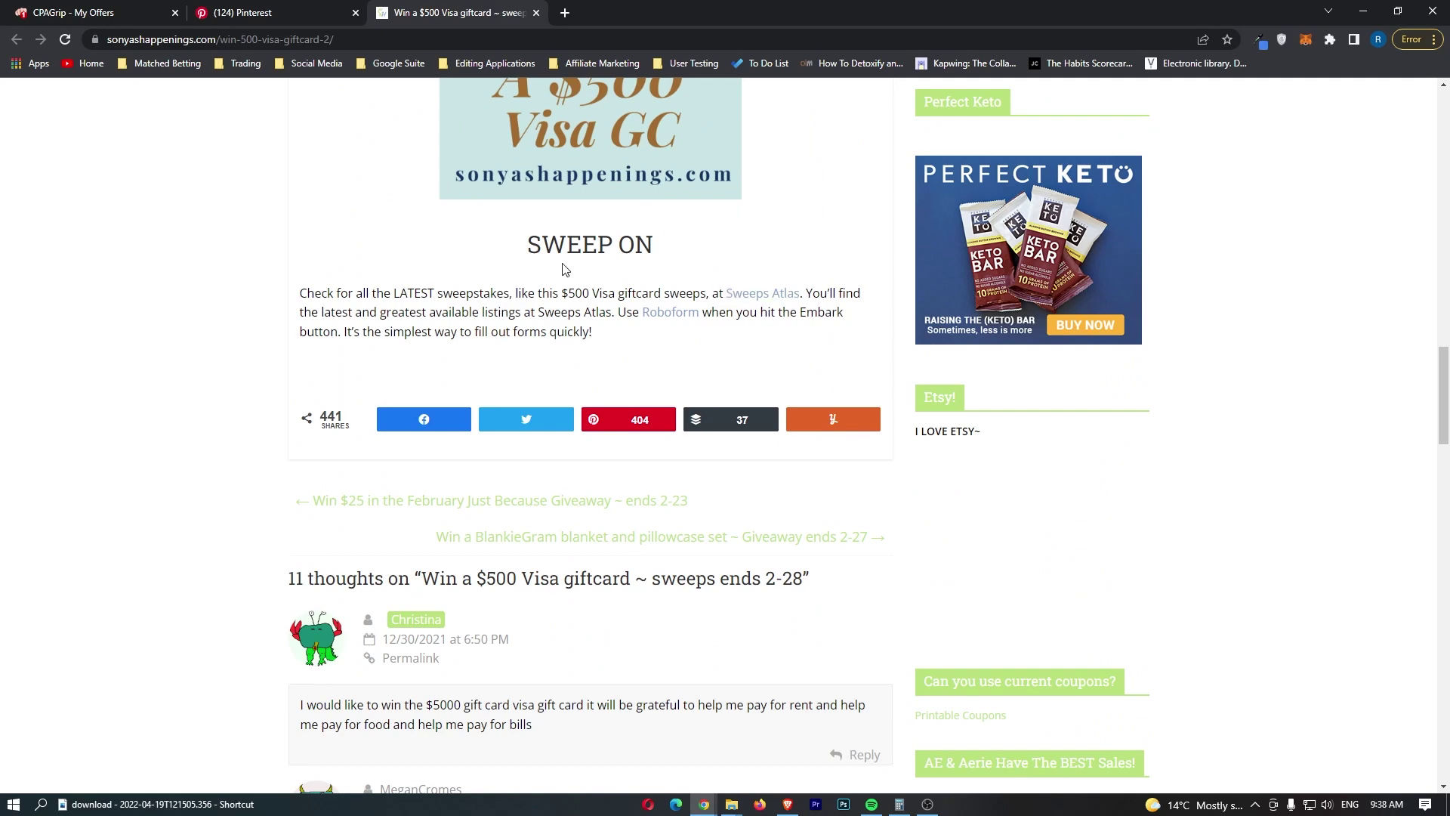
{"action": "scroll", "coordinate": [623, 304], "scroll_direction": "up", "scroll_amount": 20}
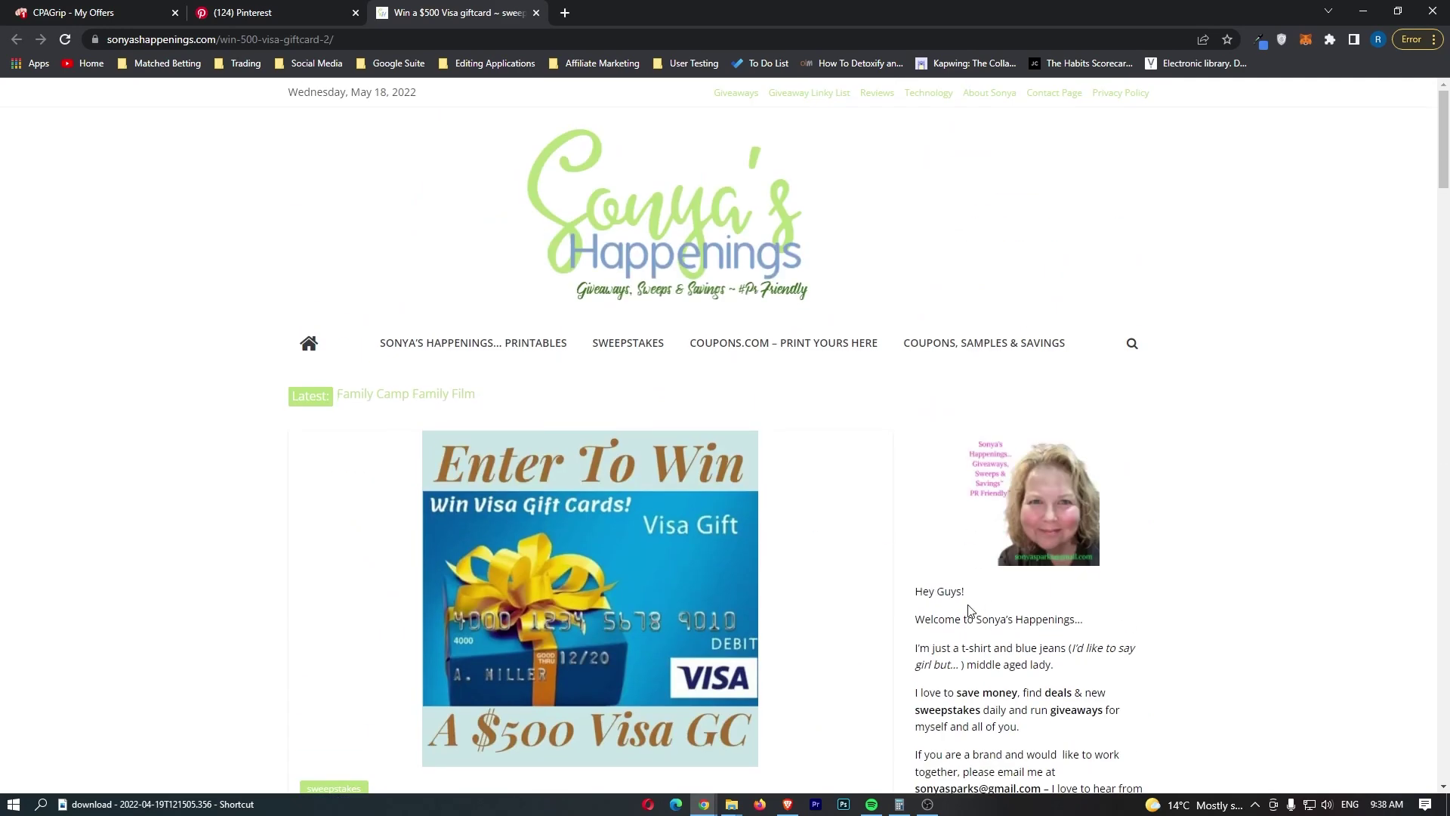
Step: Close the blog tab and view the pin creator's profile, noting its 503.2k monthly views, then go back
{"action": "left_click", "coordinate": [536, 12]}
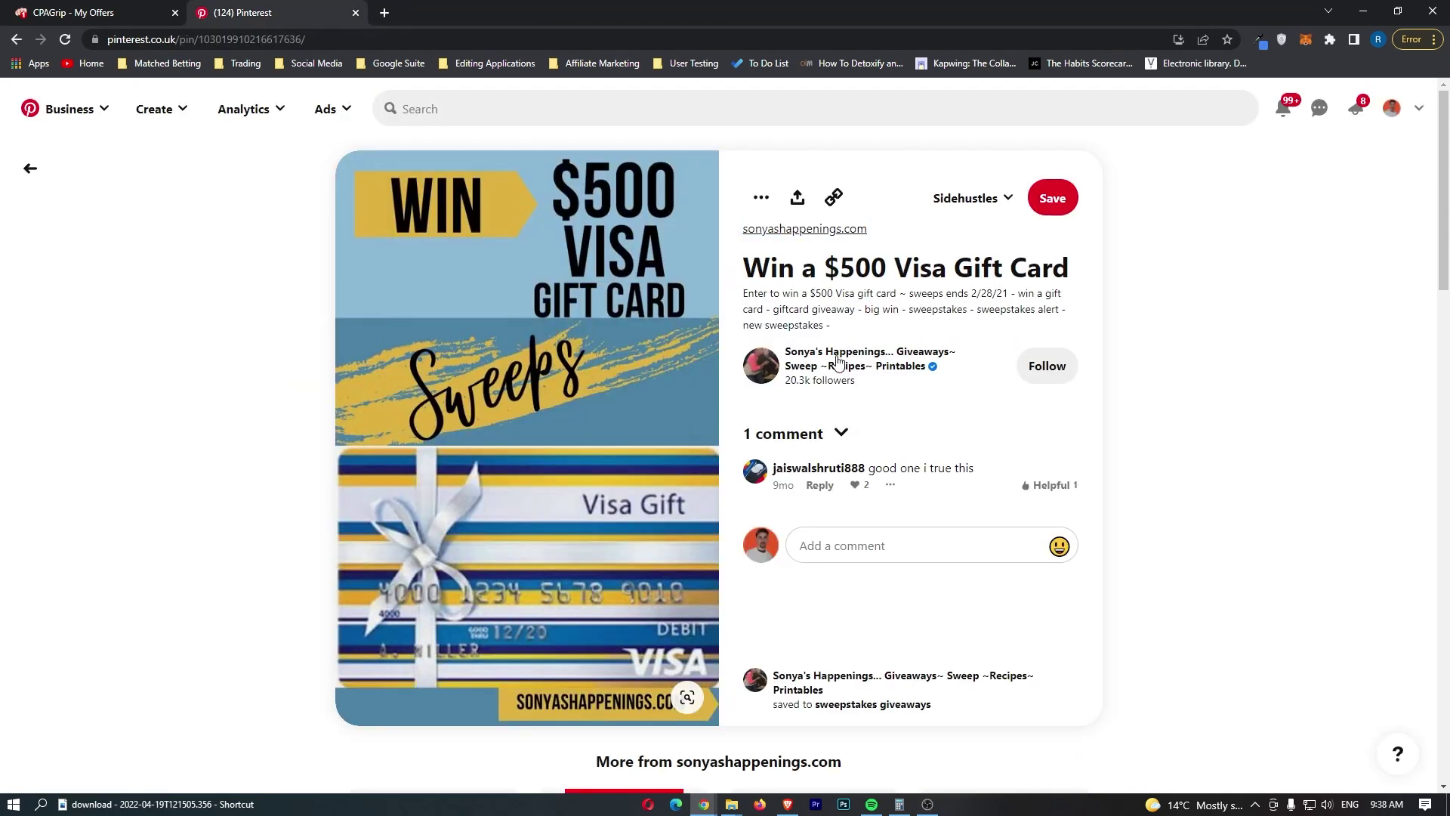
{"action": "left_click", "coordinate": [840, 364]}
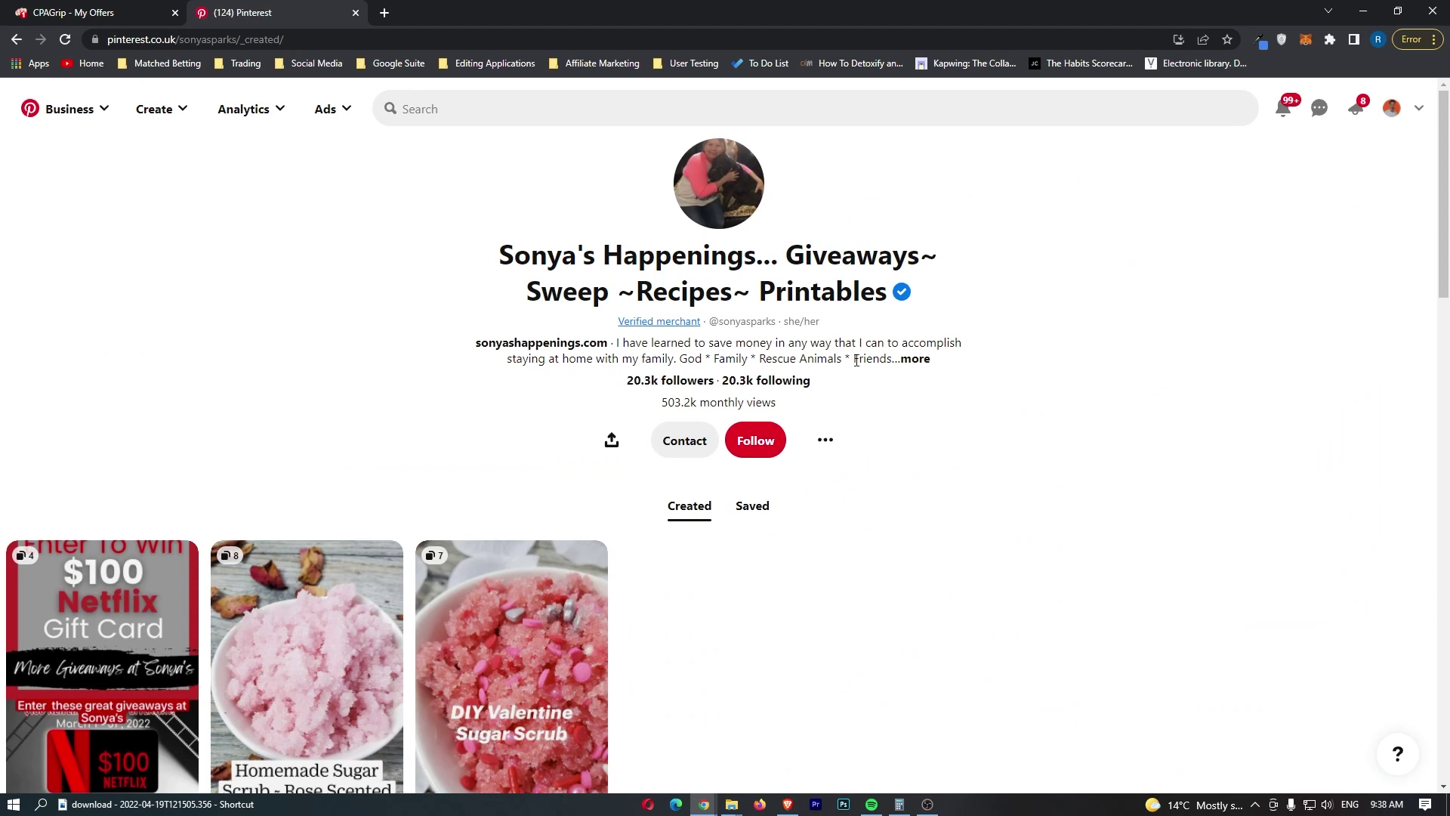
{"action": "left_click_drag", "start_coordinate": [658, 405], "coordinate": [807, 418]}
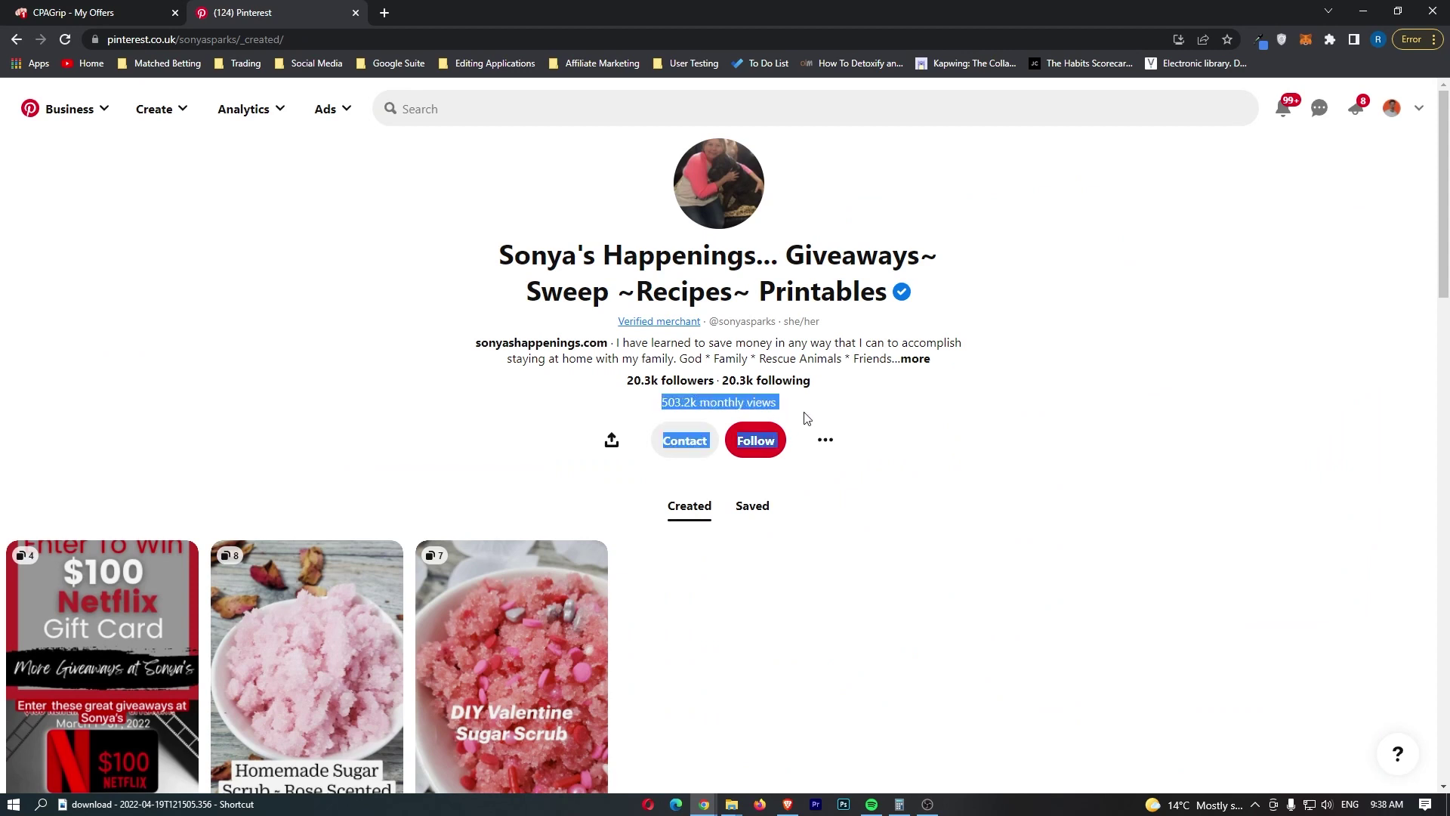
{"action": "left_click", "coordinate": [796, 405]}
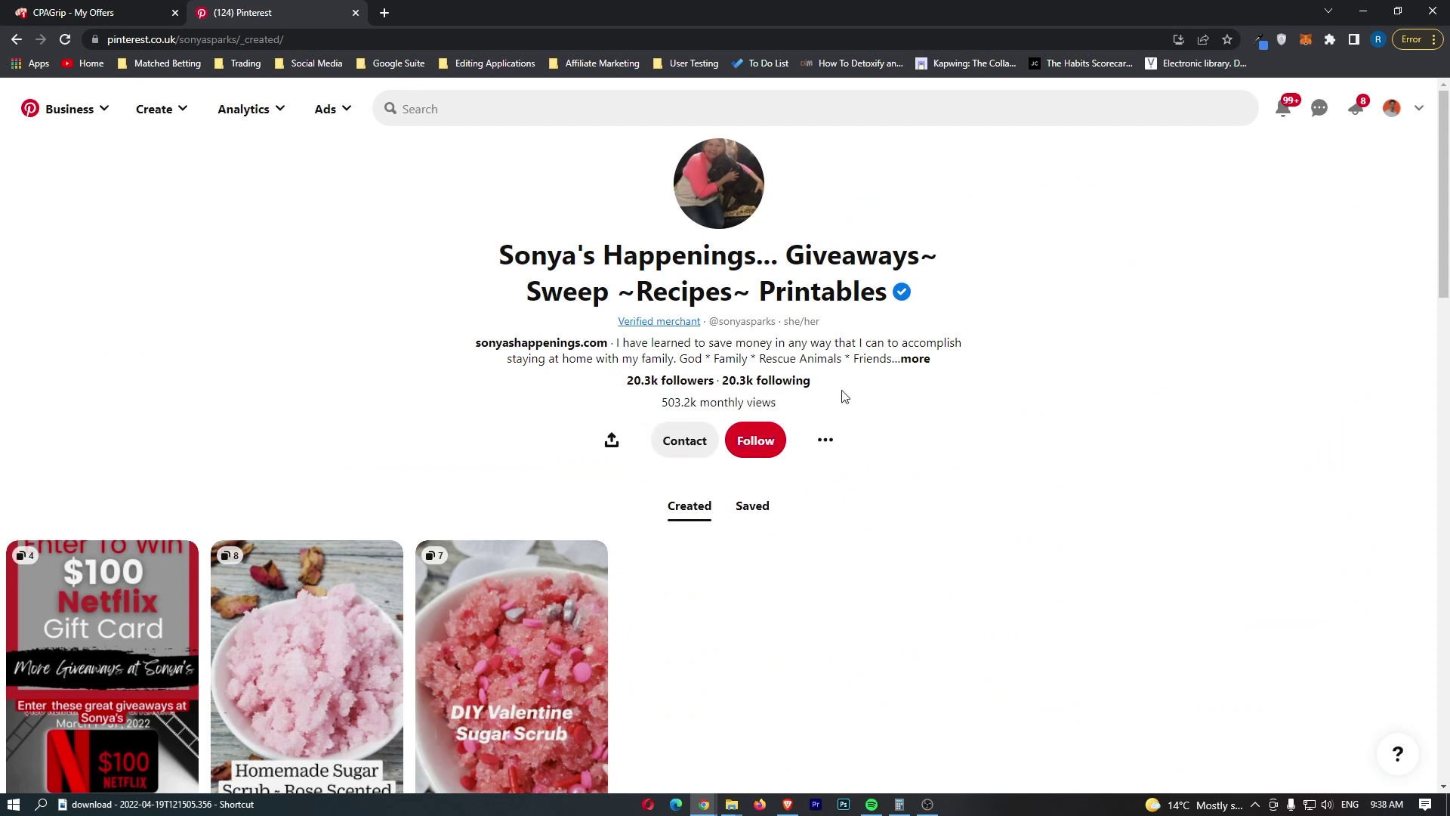
{"action": "scroll", "coordinate": [92, 494], "scroll_direction": "down", "scroll_amount": 2}
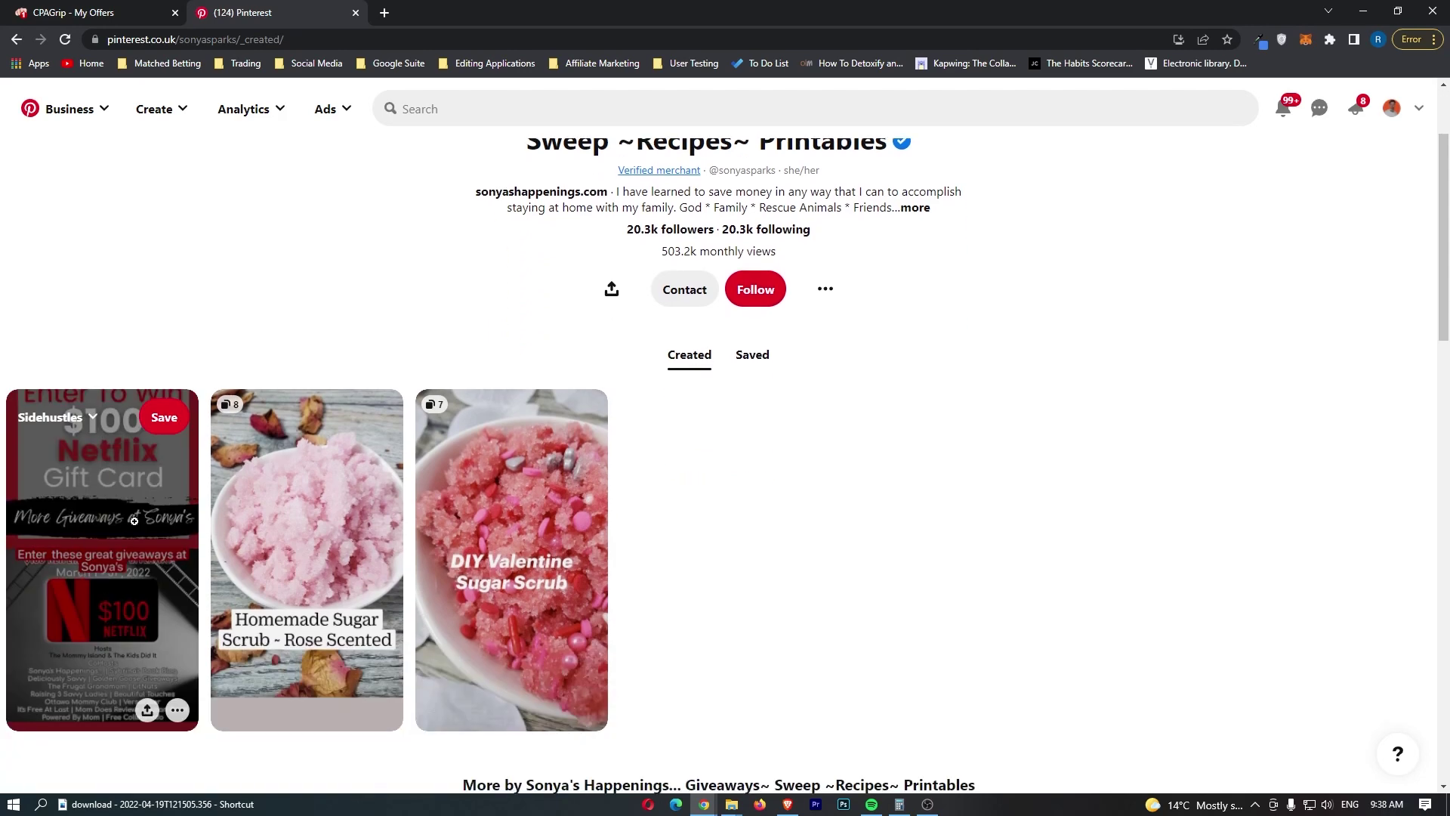
{"action": "scroll", "coordinate": [673, 485], "scroll_direction": "up", "scroll_amount": 2}
{"action": "left_click_drag", "start_coordinate": [662, 402], "coordinate": [779, 415]}
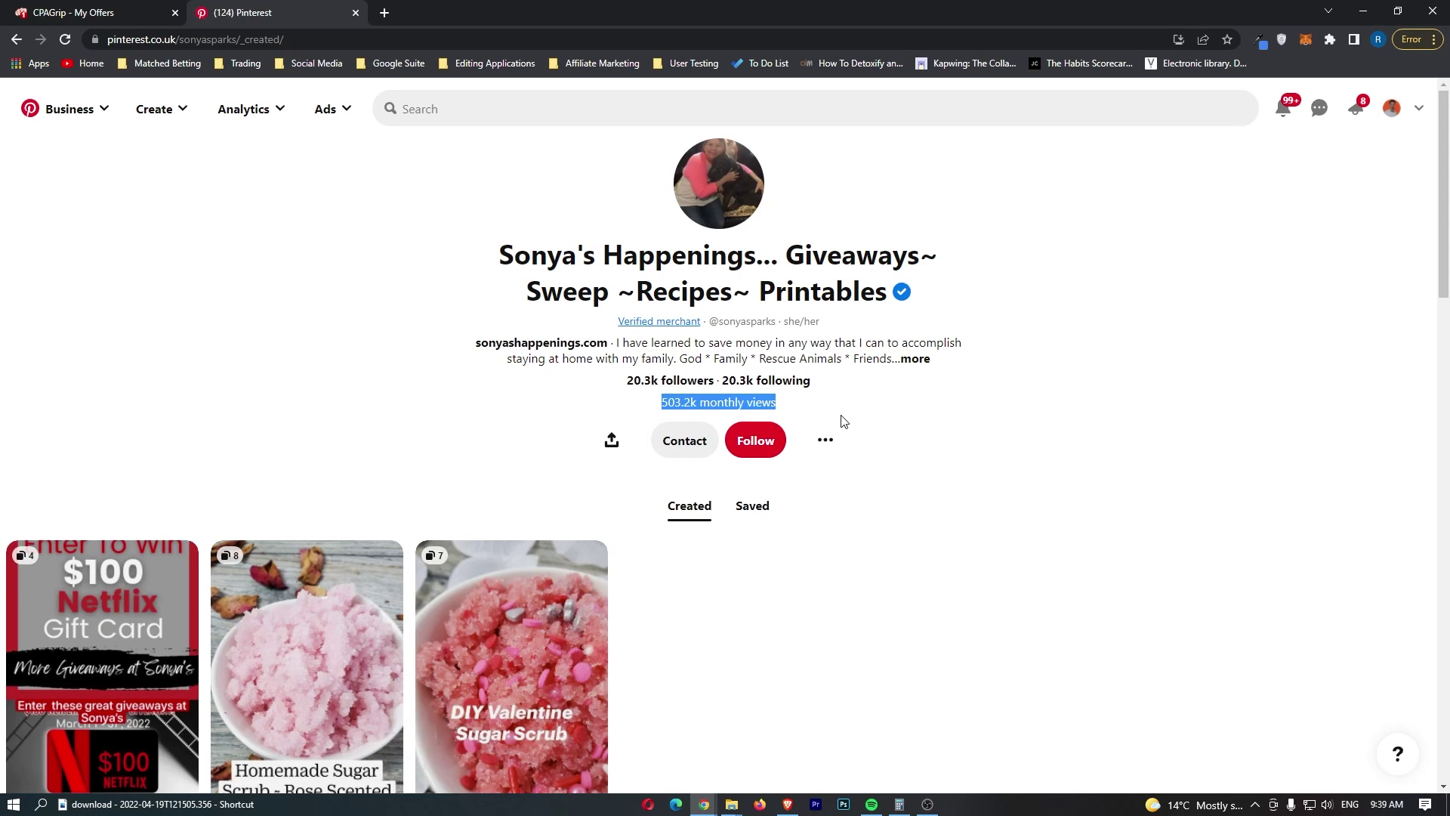
{"action": "key", "text": "alt+Left"}
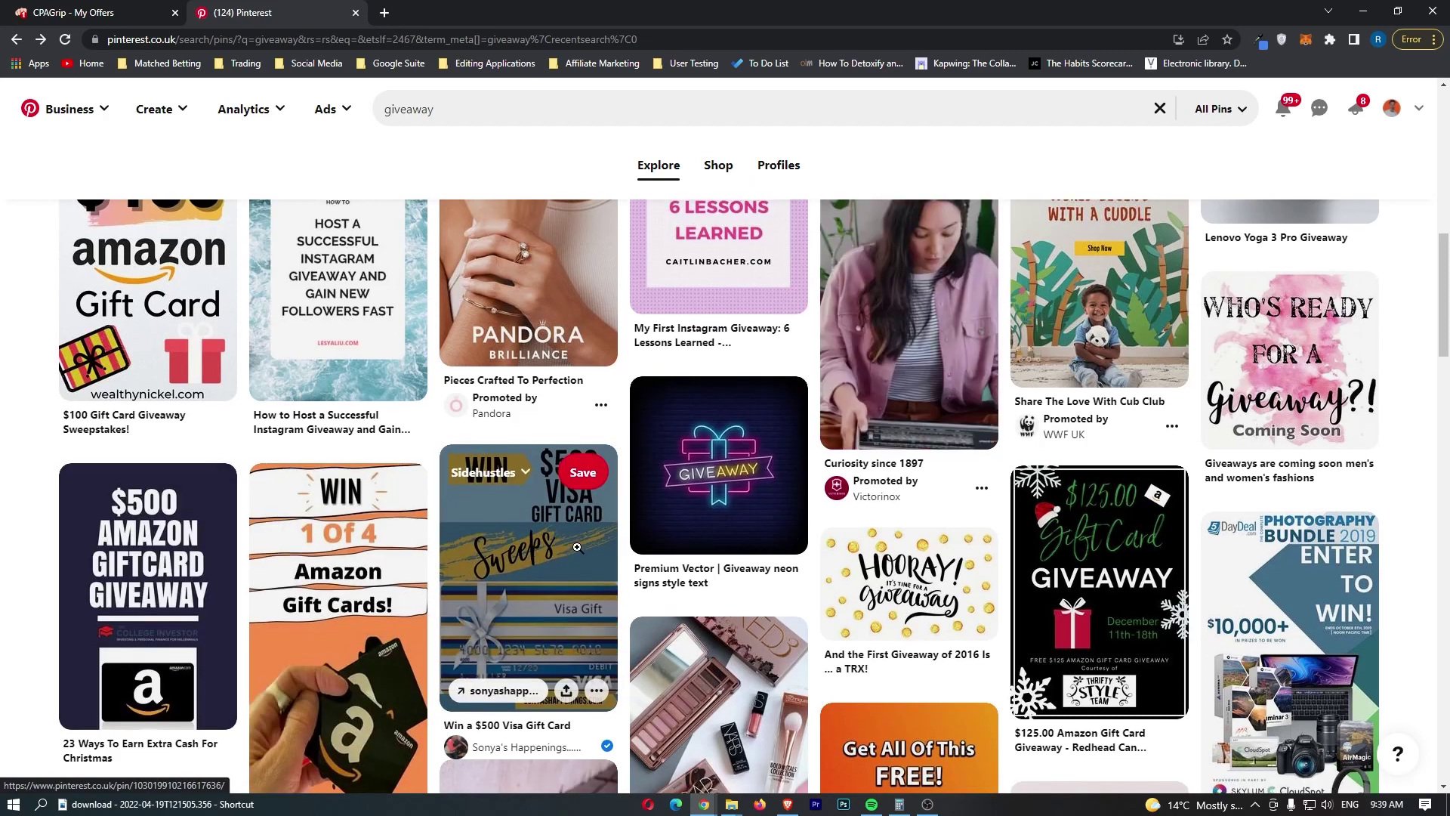
Step: Scroll back up through the 'giveaway' search results
{"action": "scroll", "coordinate": [576, 549], "scroll_direction": "up", "scroll_amount": 3}
{"action": "scroll", "coordinate": [578, 555], "scroll_direction": "up", "scroll_amount": 4}
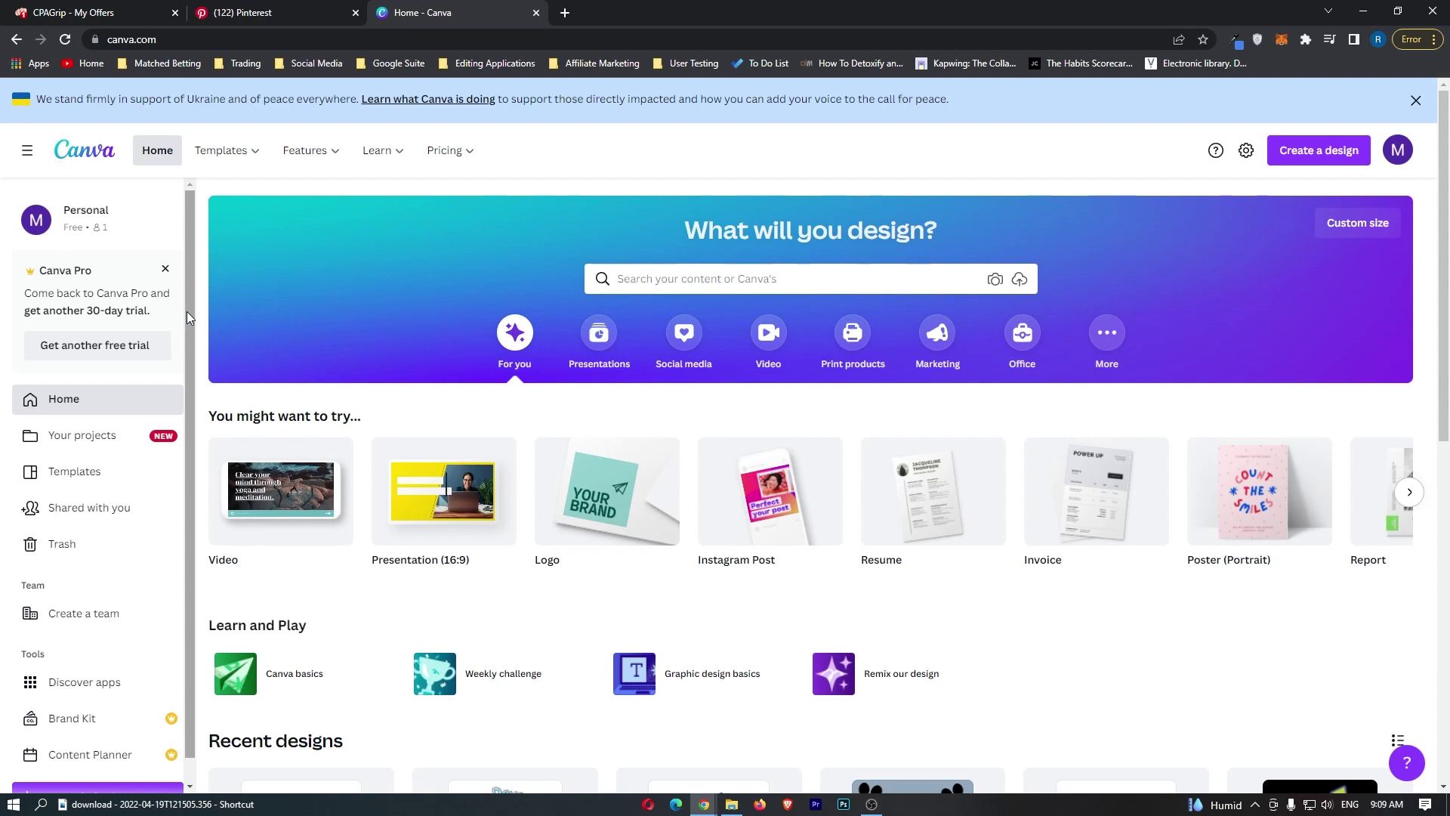
Step: Start a new Canva design by searching the design types for 'pin'
{"action": "scroll", "coordinate": [934, 259], "scroll_direction": "down", "scroll_amount": 1}
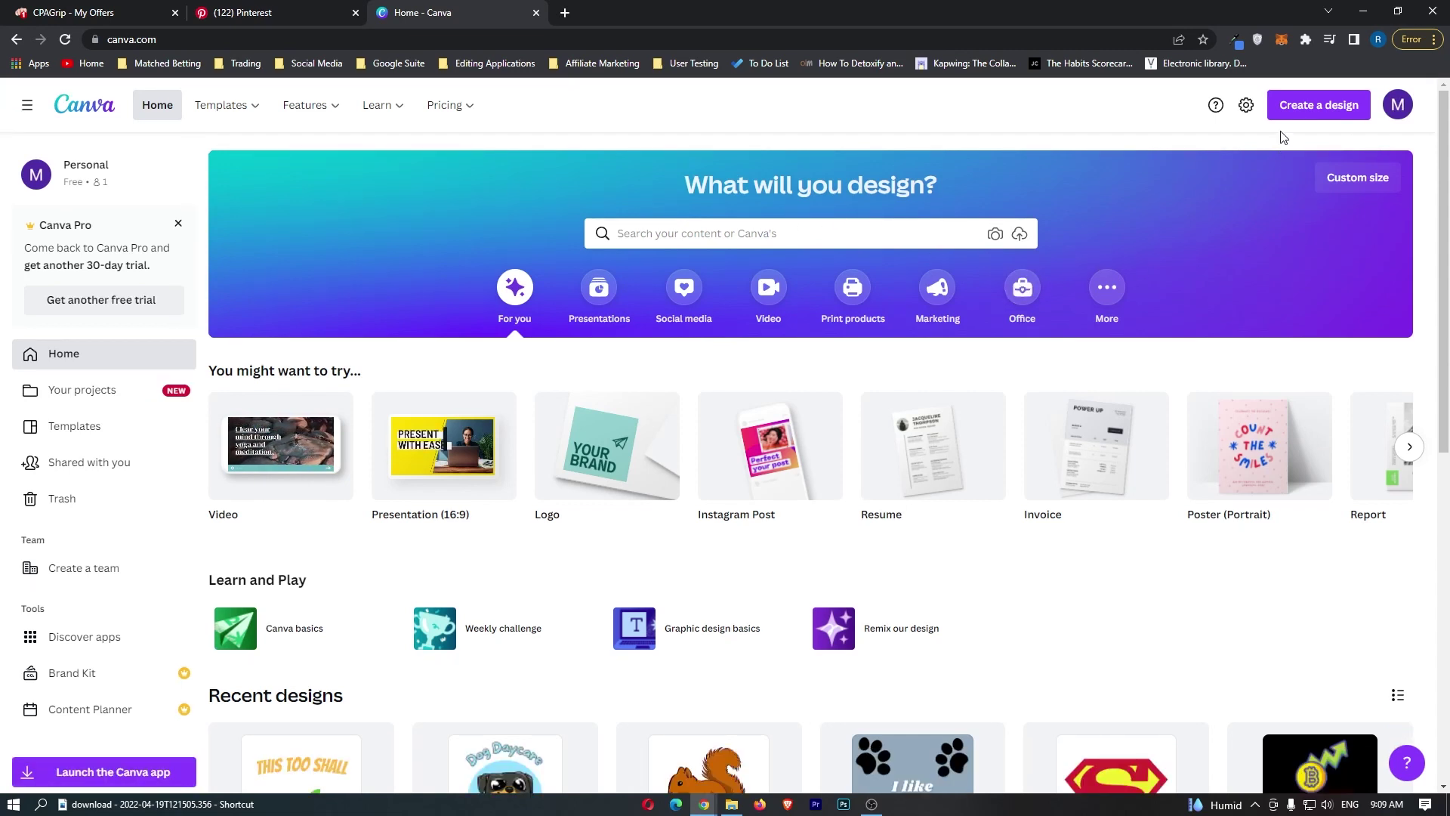
{"action": "left_click", "coordinate": [1318, 105]}
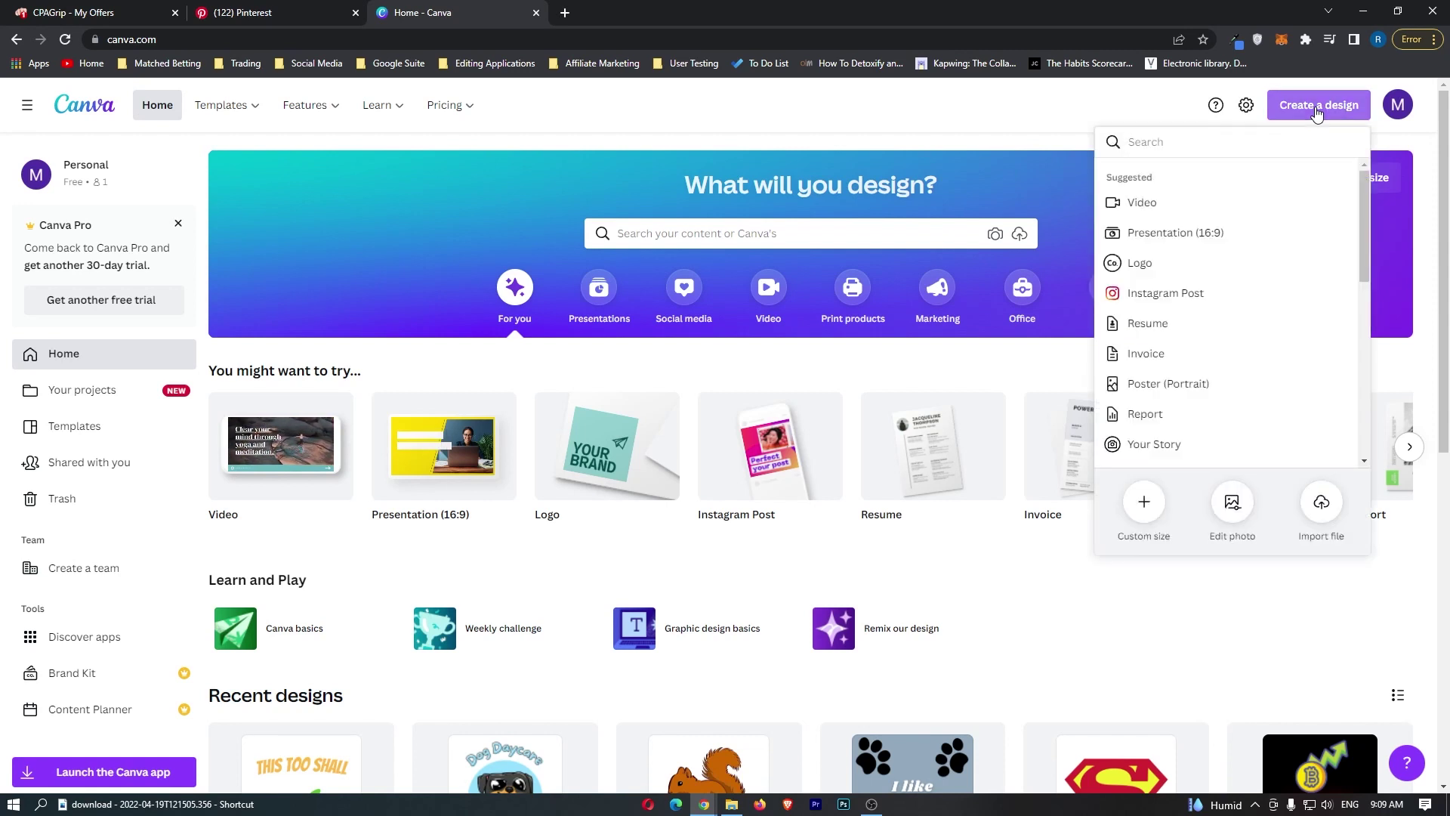
{"action": "type", "text": "pin"}
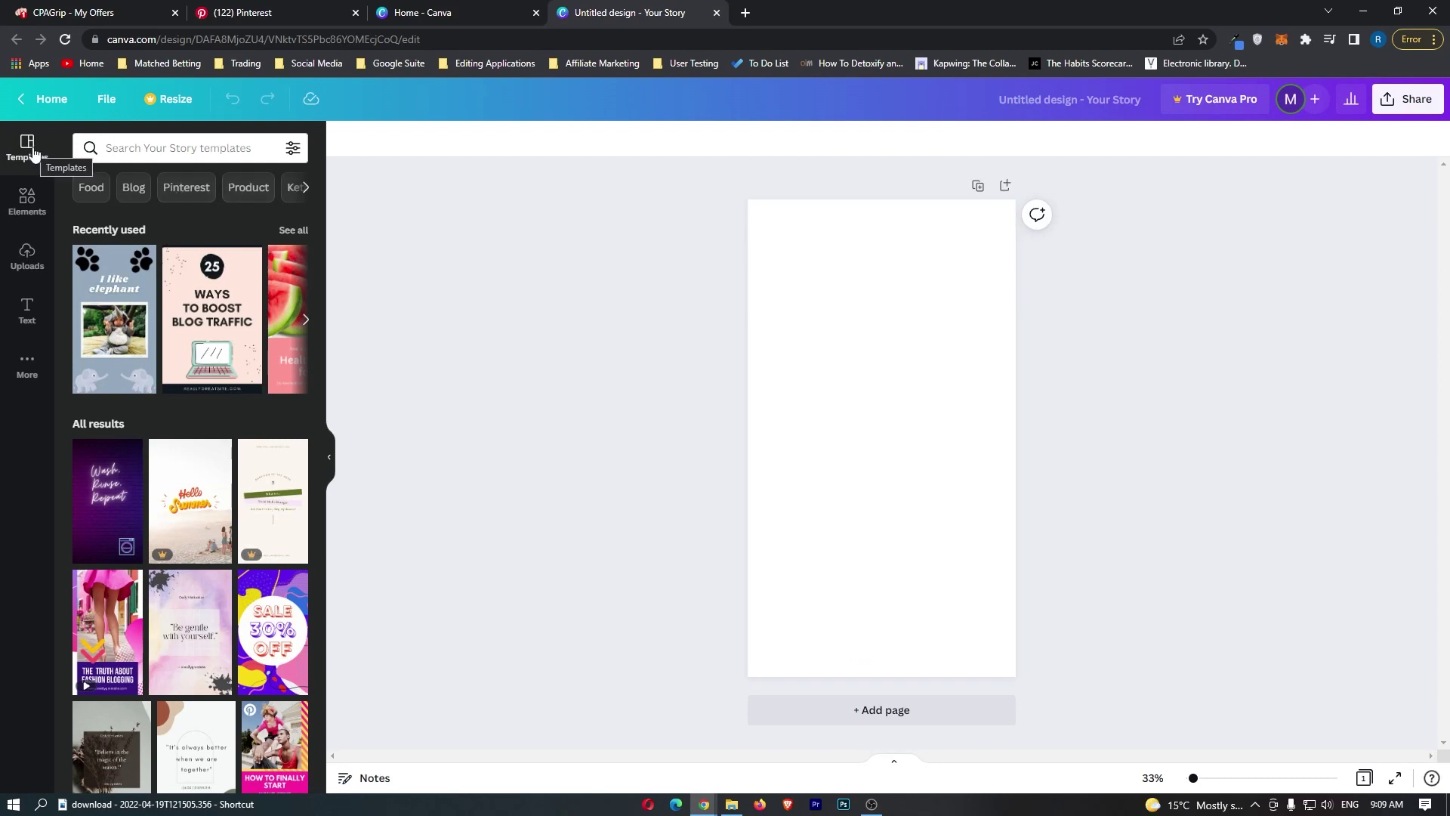
Step: Search templates for 'giveaway' and apply the blue GIVEAWAY Enter To Win template, skipping a Pro one
{"action": "left_click", "coordinate": [114, 151]}
{"action": "type", "text": "giveaway"}
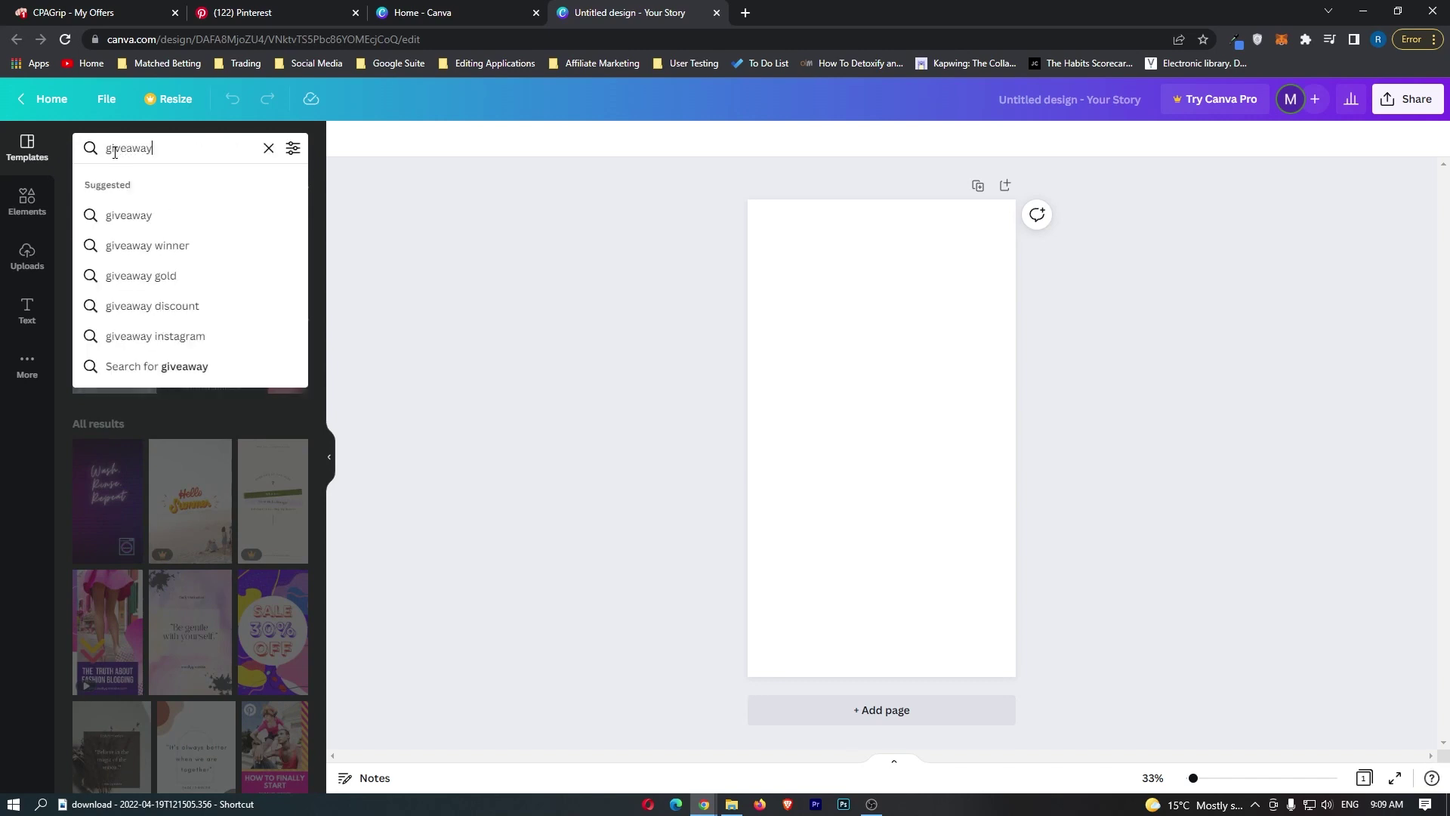
{"action": "key", "text": "Return"}
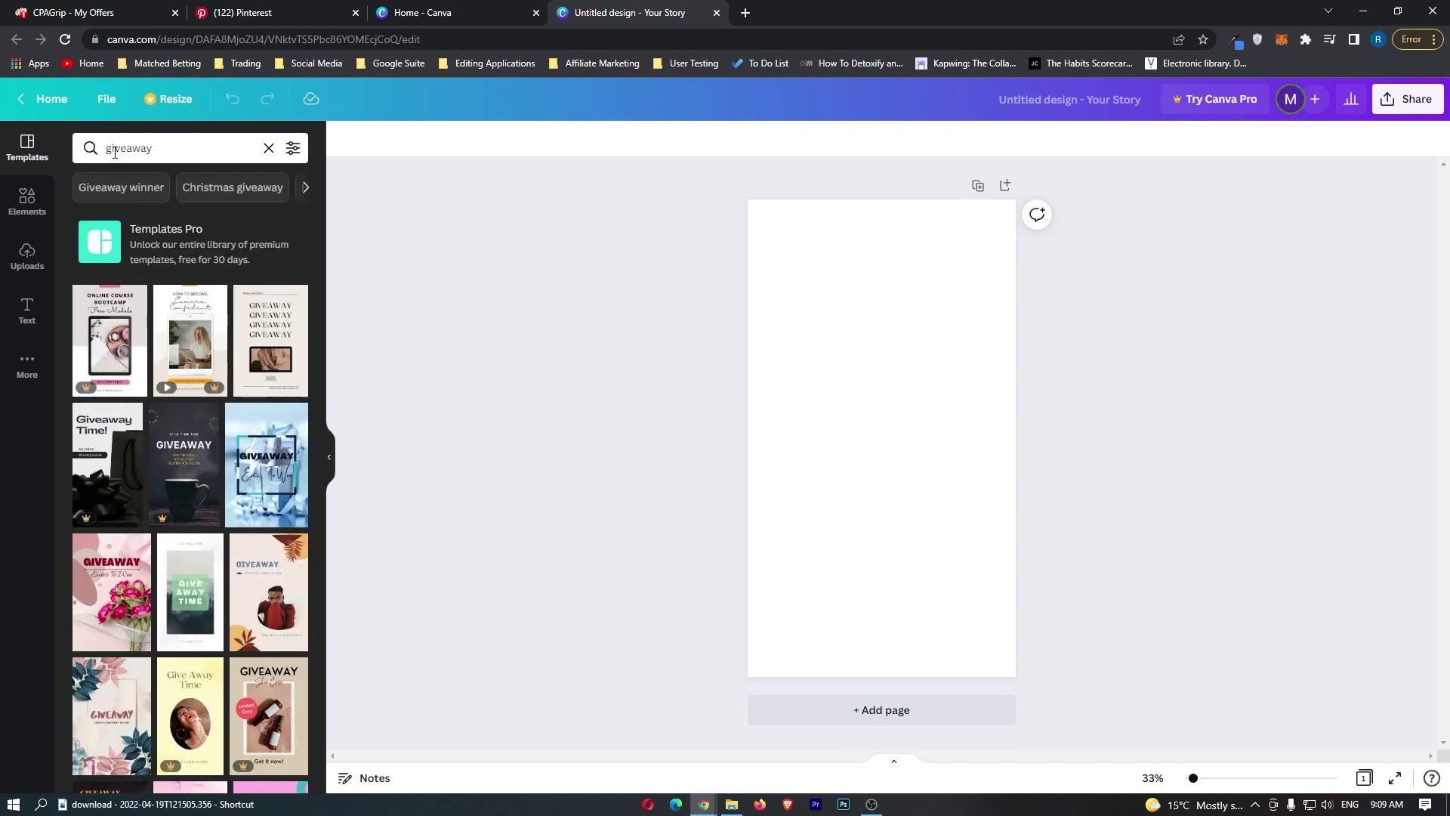
{"action": "left_click", "coordinate": [109, 460]}
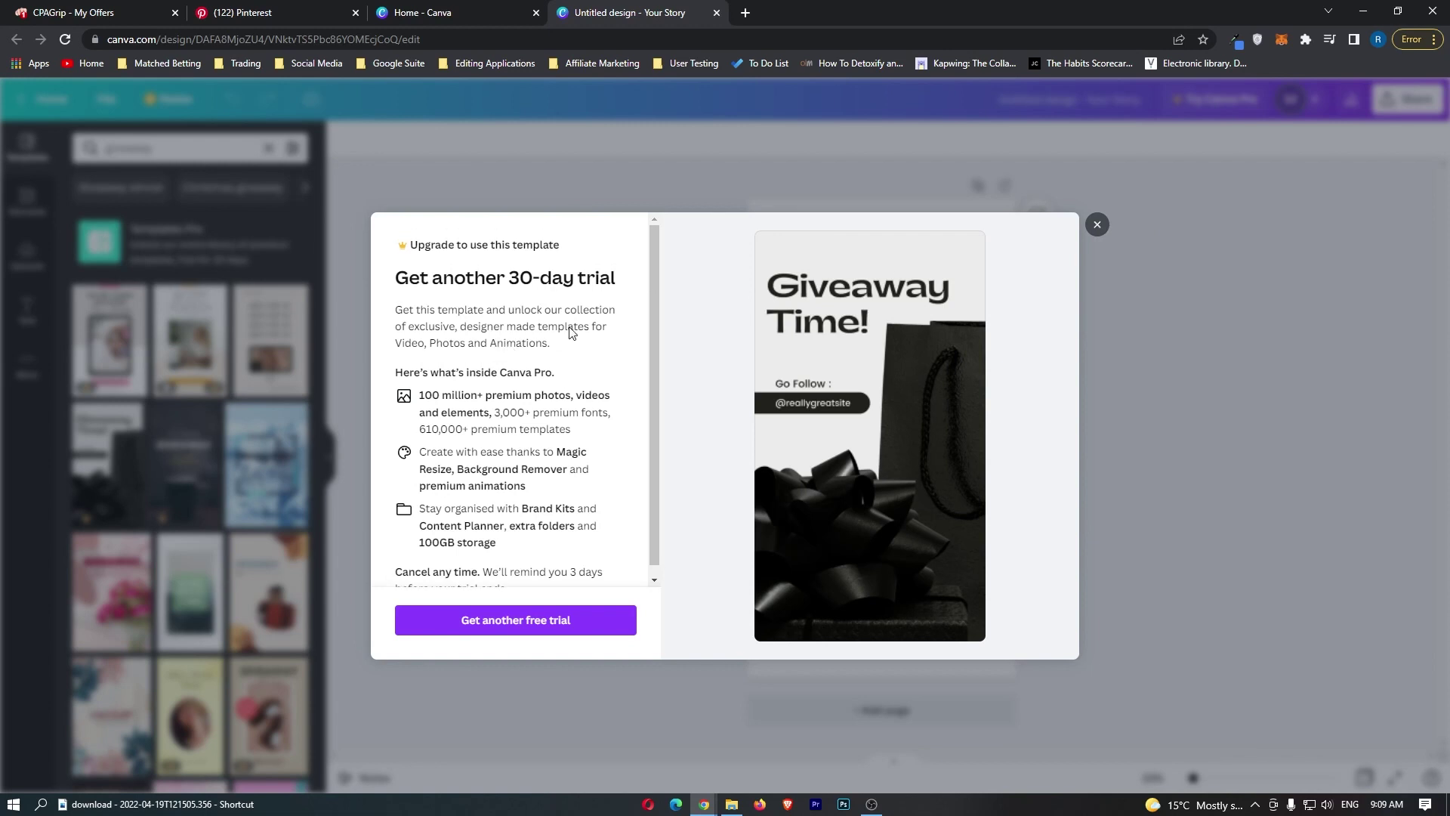
{"action": "left_click", "coordinate": [1097, 224]}
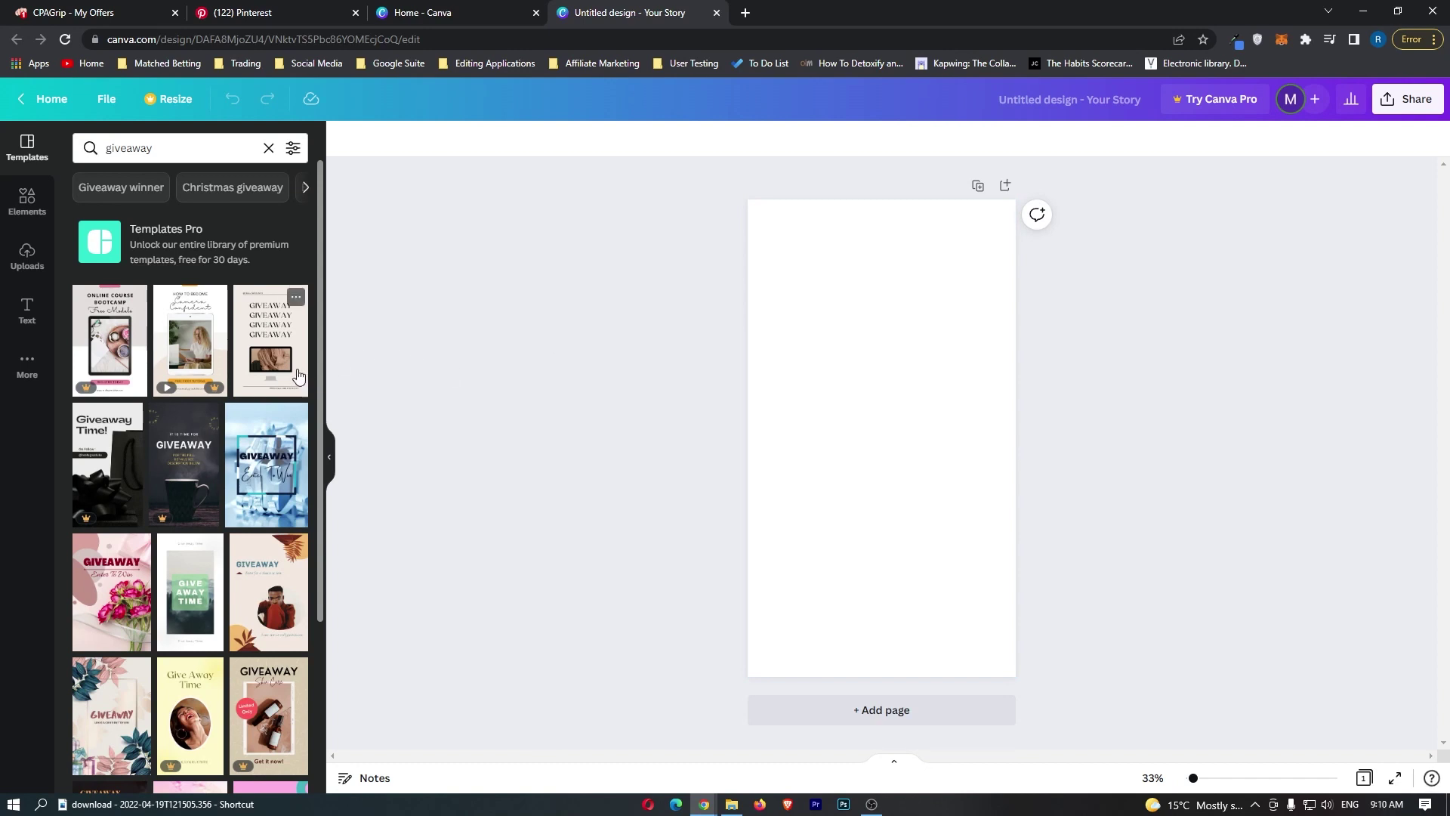
{"action": "left_click", "coordinate": [289, 423]}
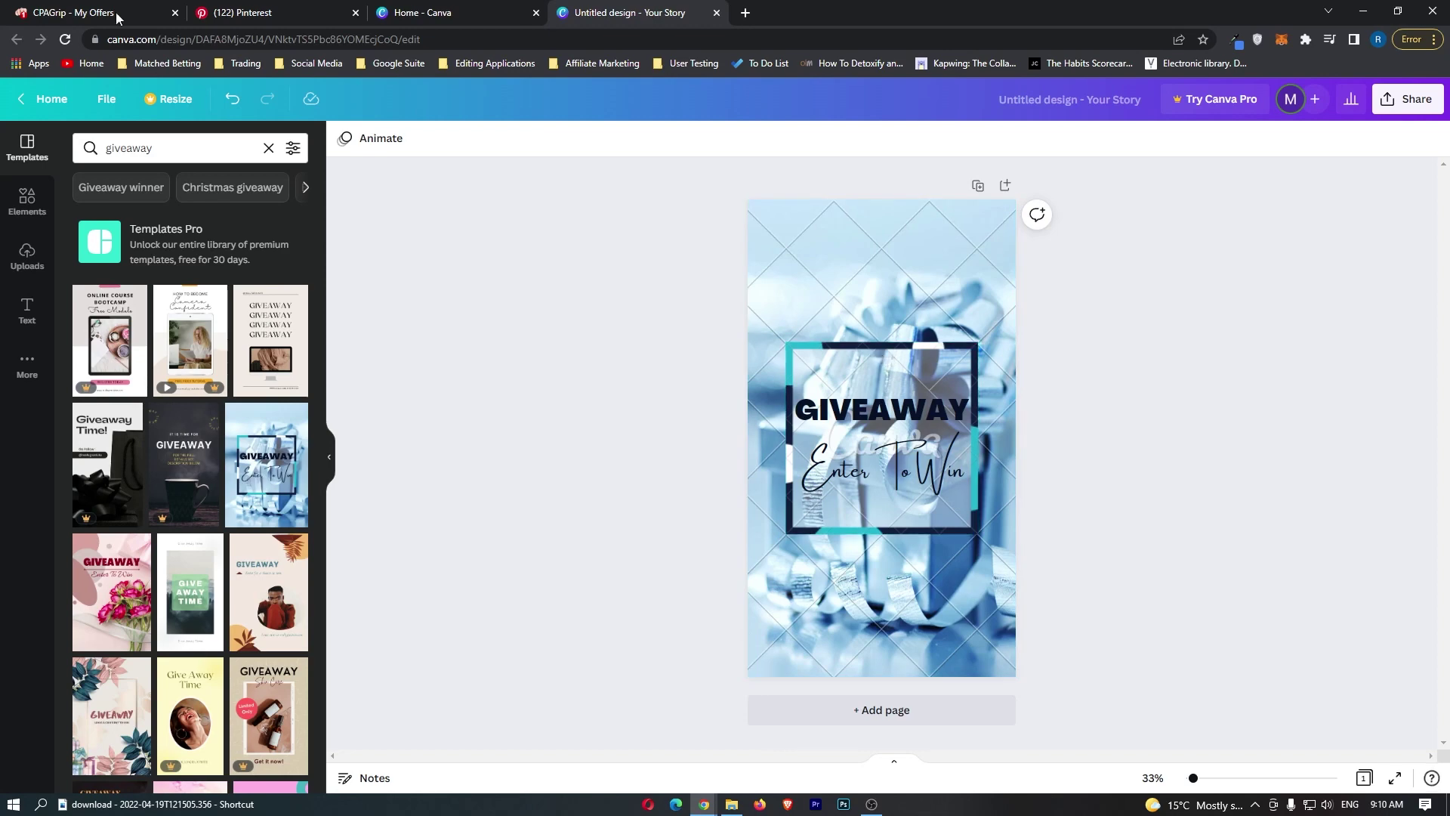
{"action": "left_click", "coordinate": [73, 12]}
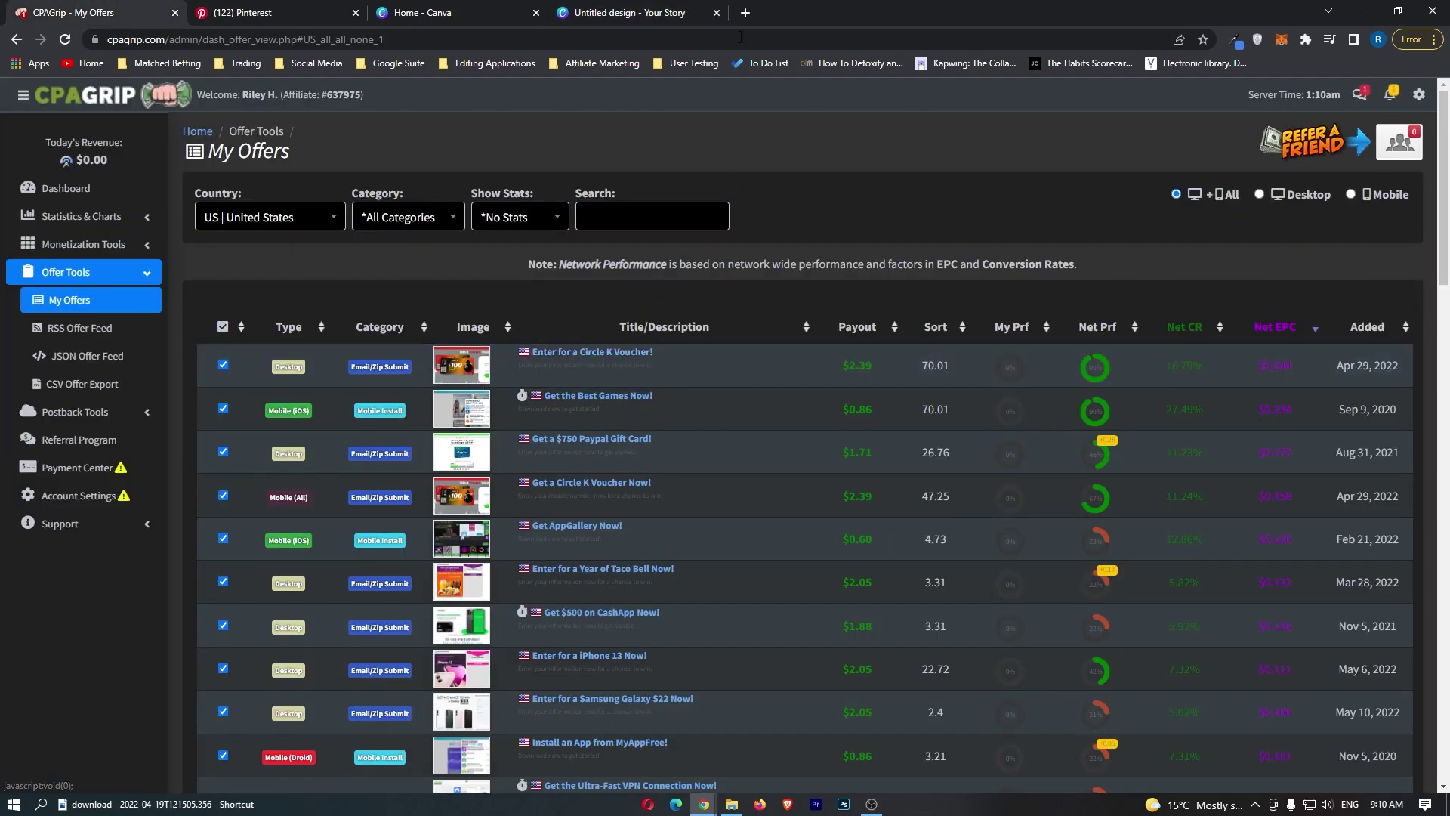
Step: Search DuckDuckGo images for 'circle k gift card' to grab a card picture
{"action": "left_click", "coordinate": [745, 13]}
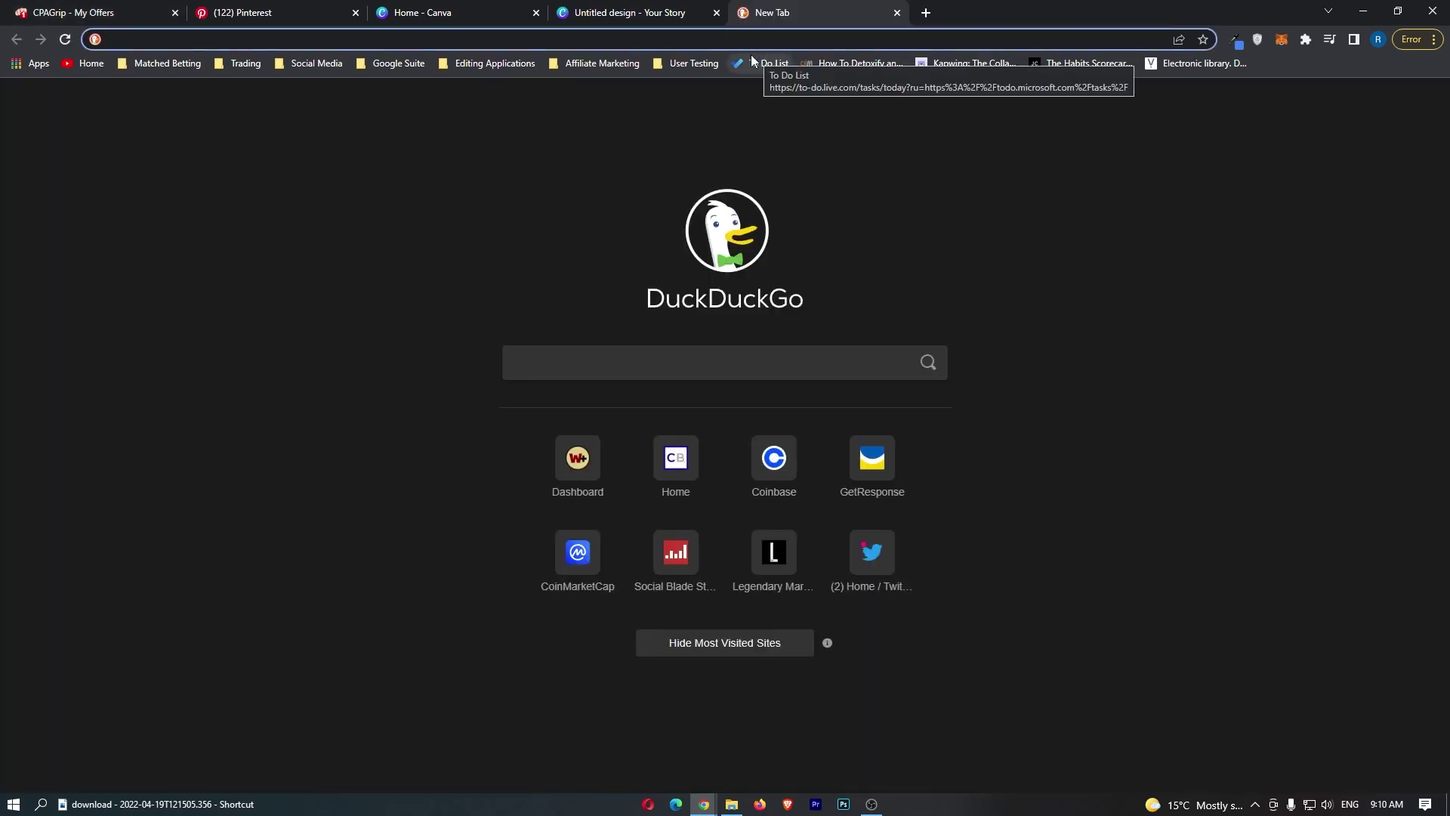
{"action": "type", "text": "circle k gift card"}
{"action": "key", "text": "Return"}
{"action": "left_click", "coordinate": [183, 143]}
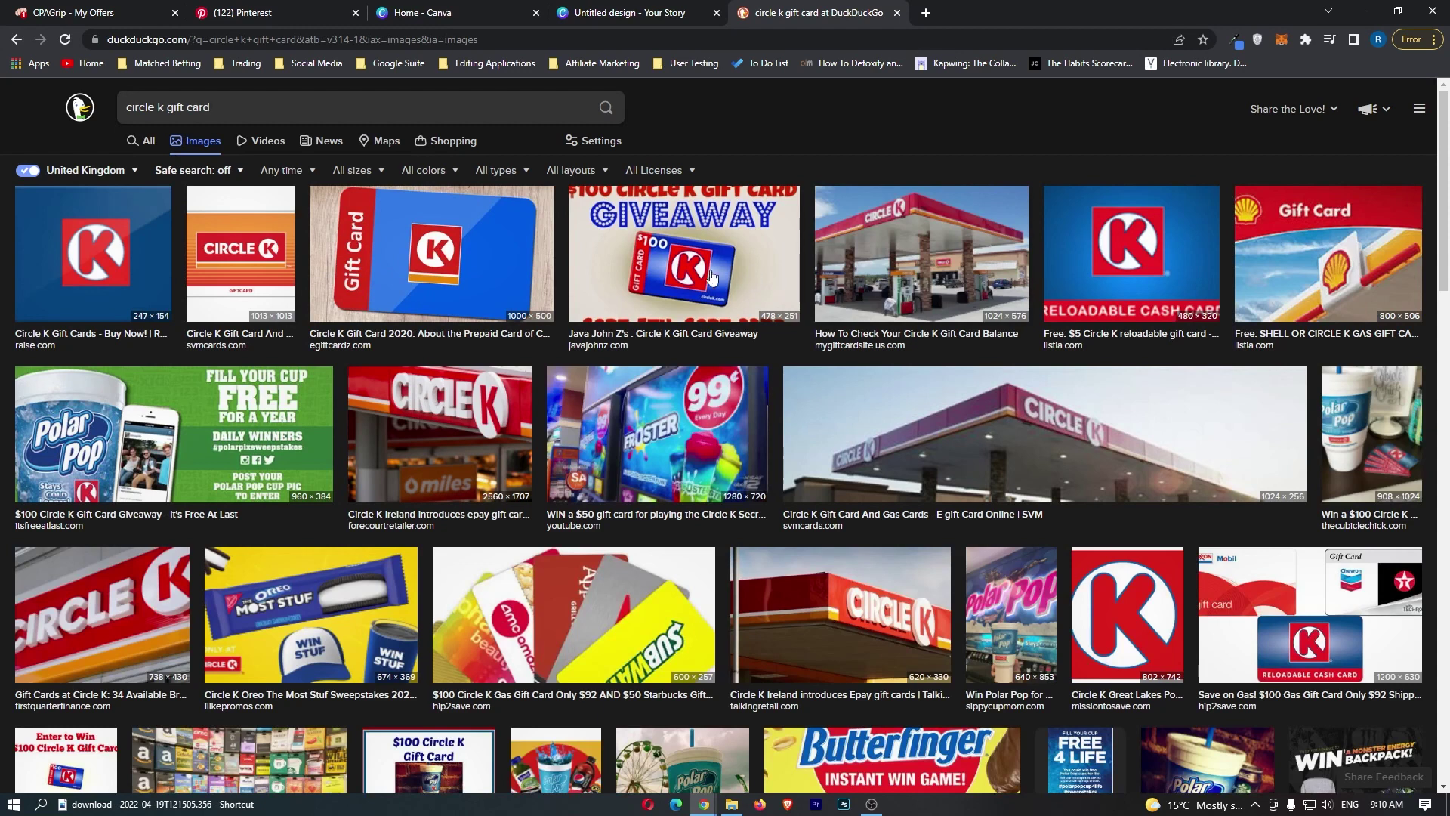
{"action": "key", "text": "ctrl+w"}
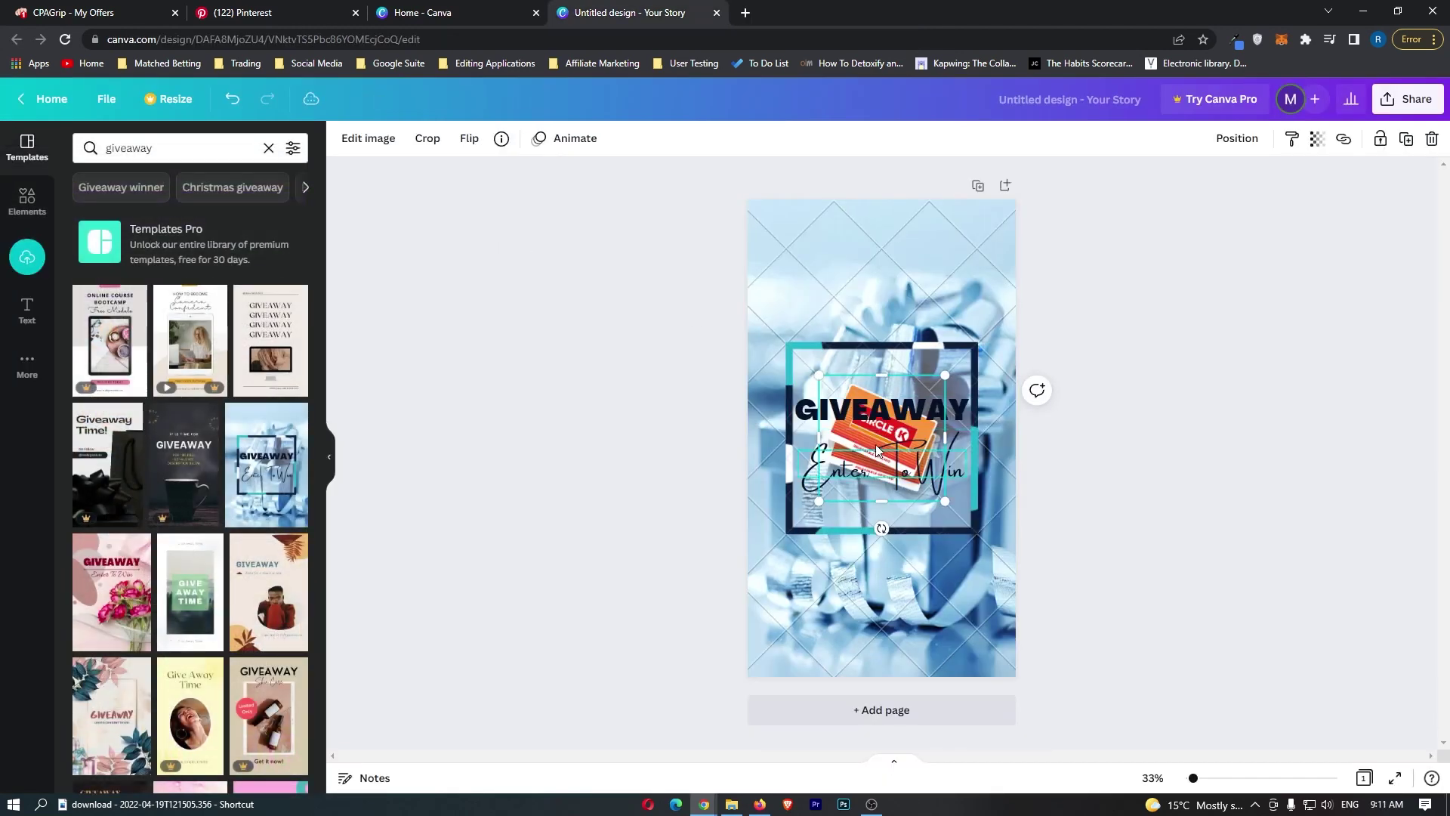
Step: Move the Circle K card above the GIVEAWAY frame and enlarge it
{"action": "left_click", "coordinate": [878, 451]}
{"action": "left_click", "coordinate": [891, 432]}
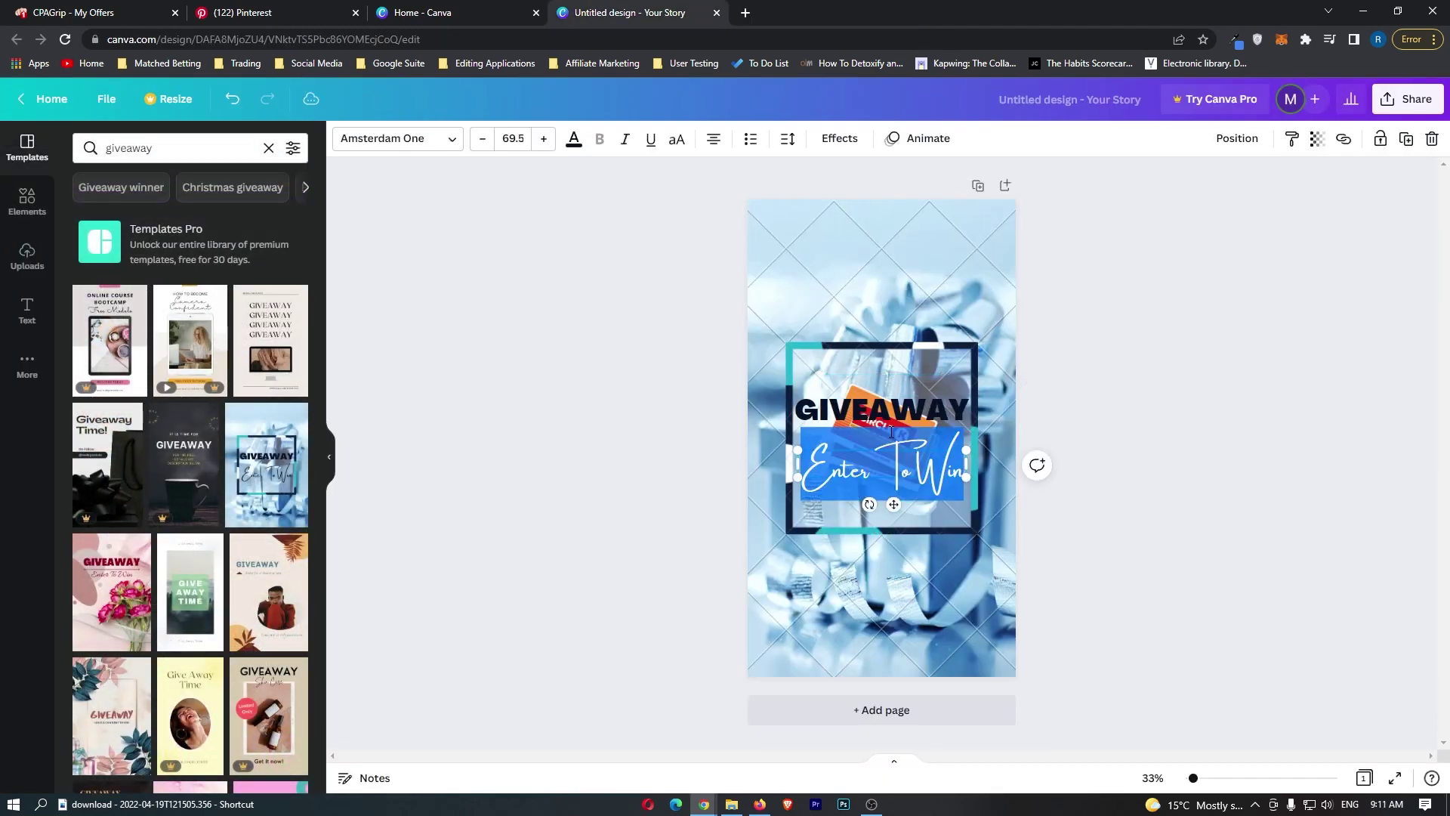
{"action": "left_click", "coordinate": [1178, 405]}
{"action": "left_click_drag", "start_coordinate": [874, 387], "coordinate": [873, 221]}
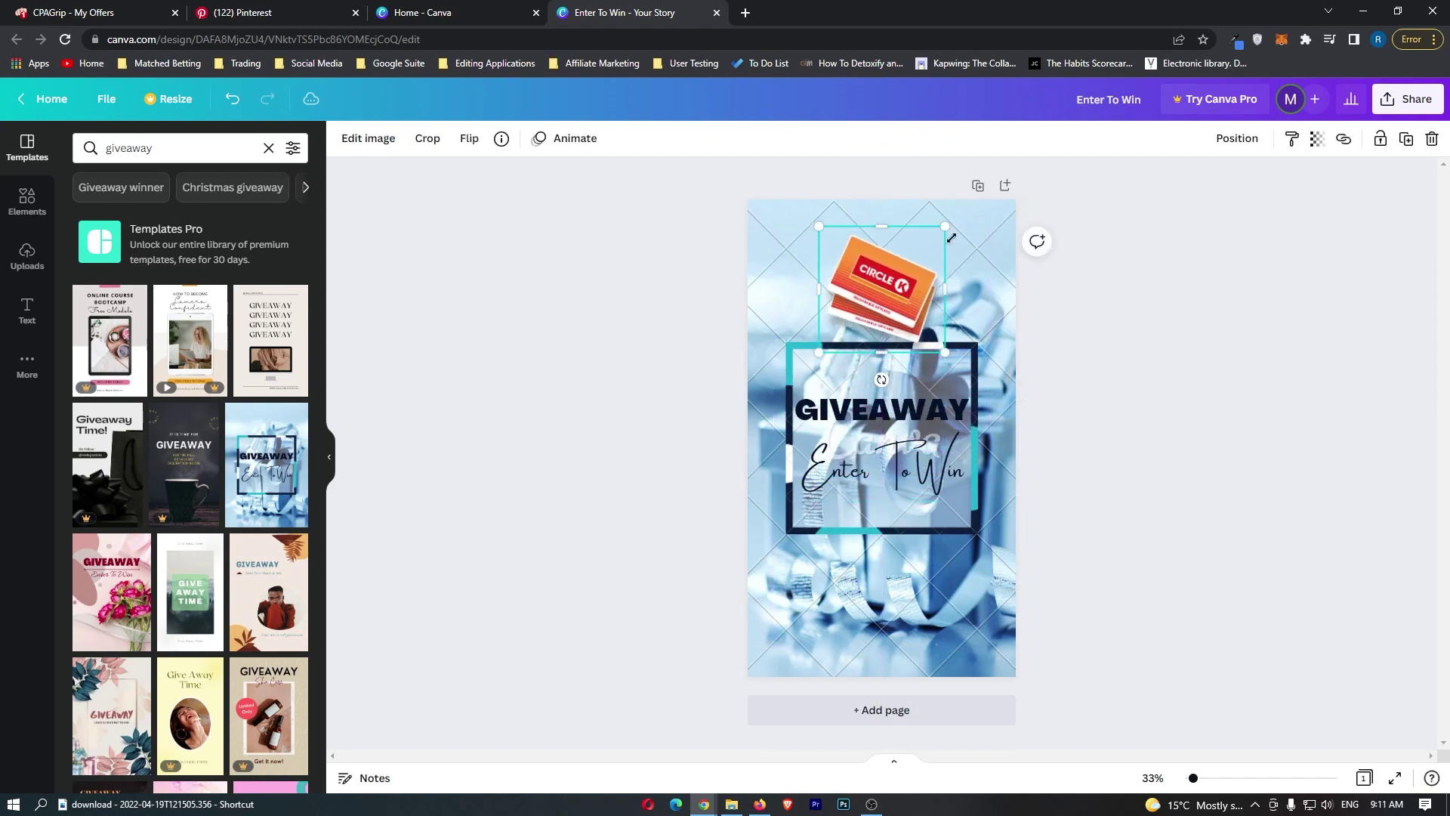
{"action": "left_click_drag", "start_coordinate": [965, 220], "coordinate": [974, 184]}
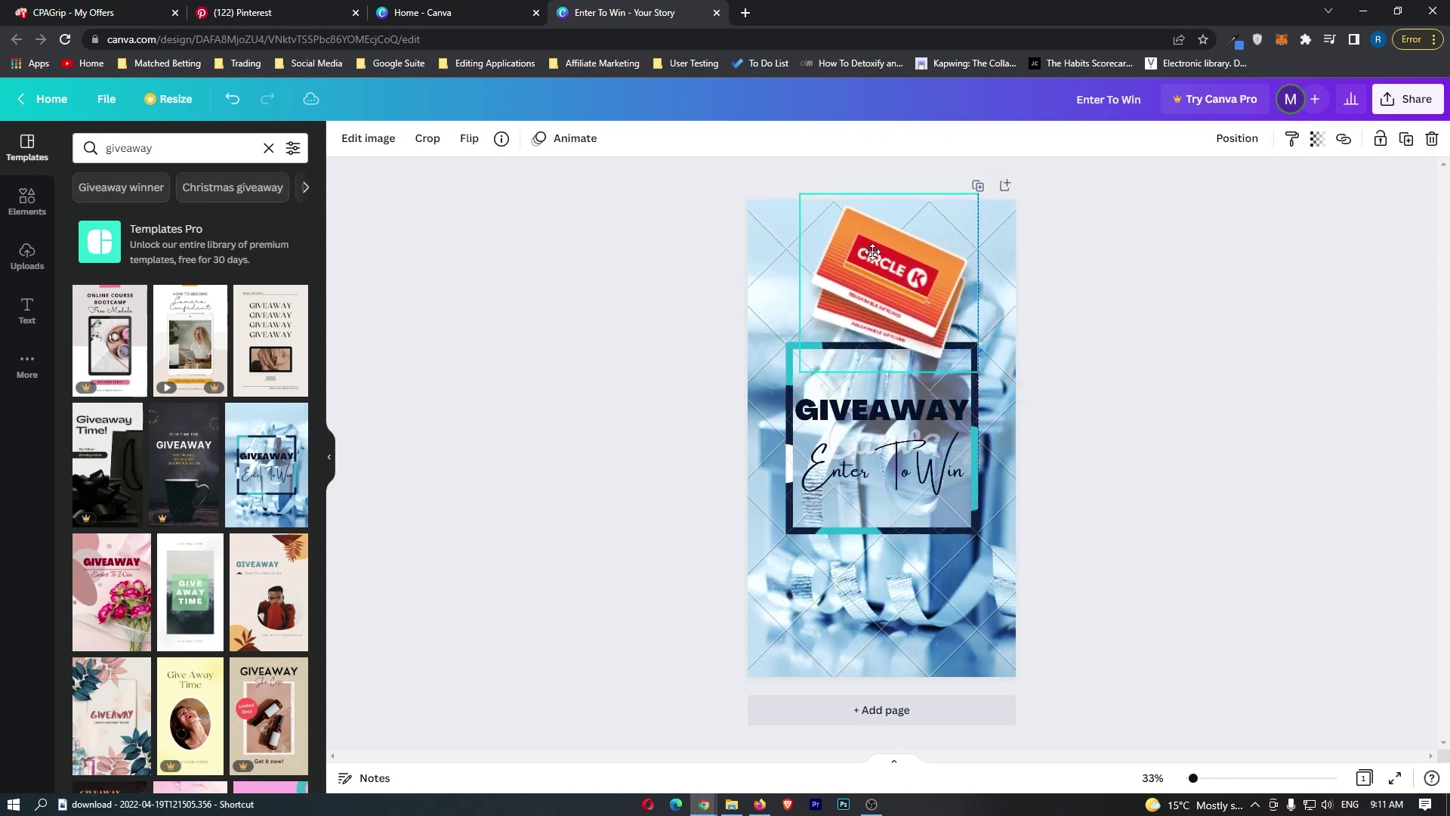
{"action": "left_click_drag", "start_coordinate": [895, 249], "coordinate": [890, 305]}
{"action": "left_click", "coordinate": [1116, 311]}
{"action": "key", "text": "Escape"}
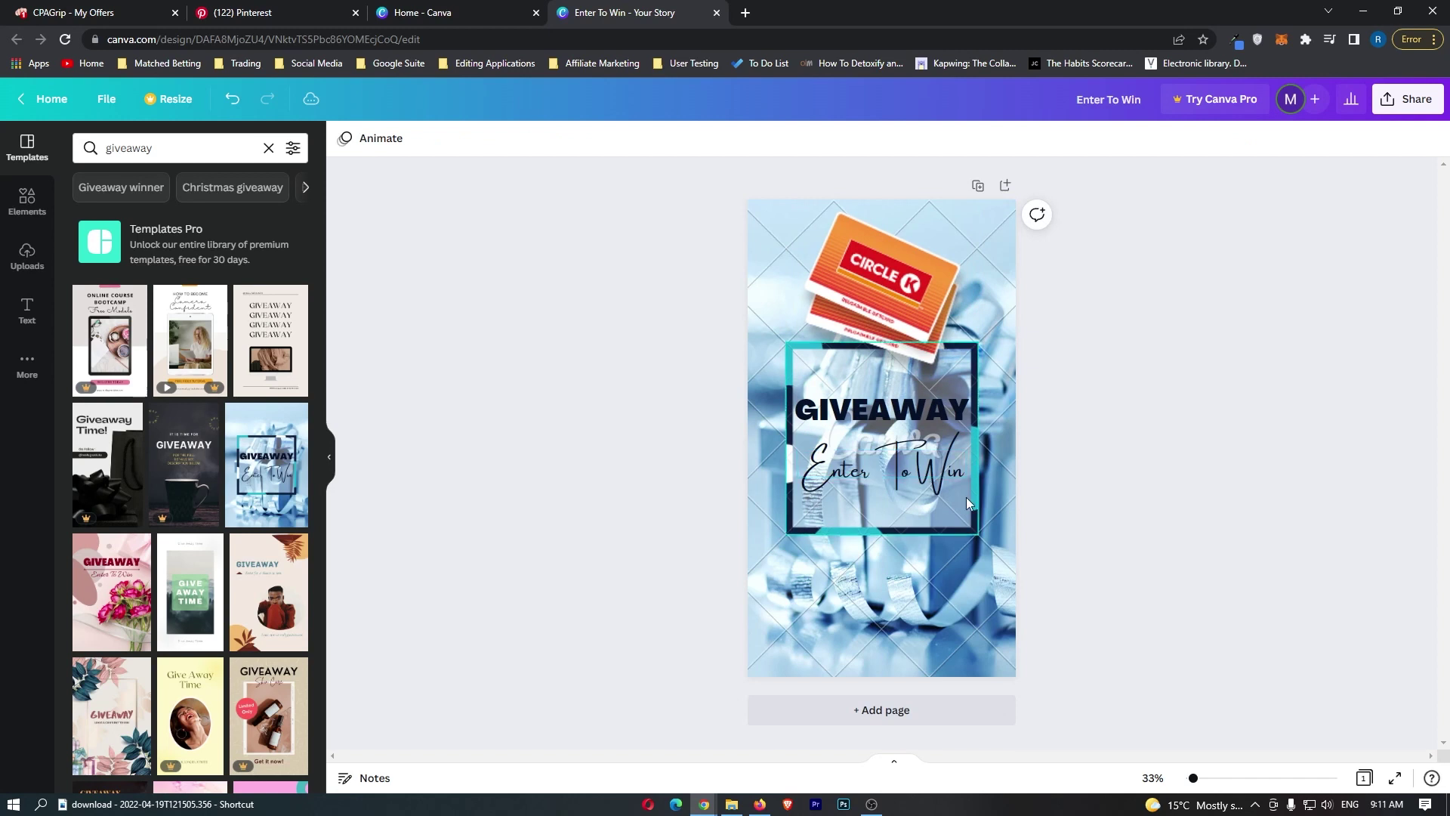
Step: Download the design as the PNG 'Enter To Win'
{"action": "left_click", "coordinate": [1403, 98]}
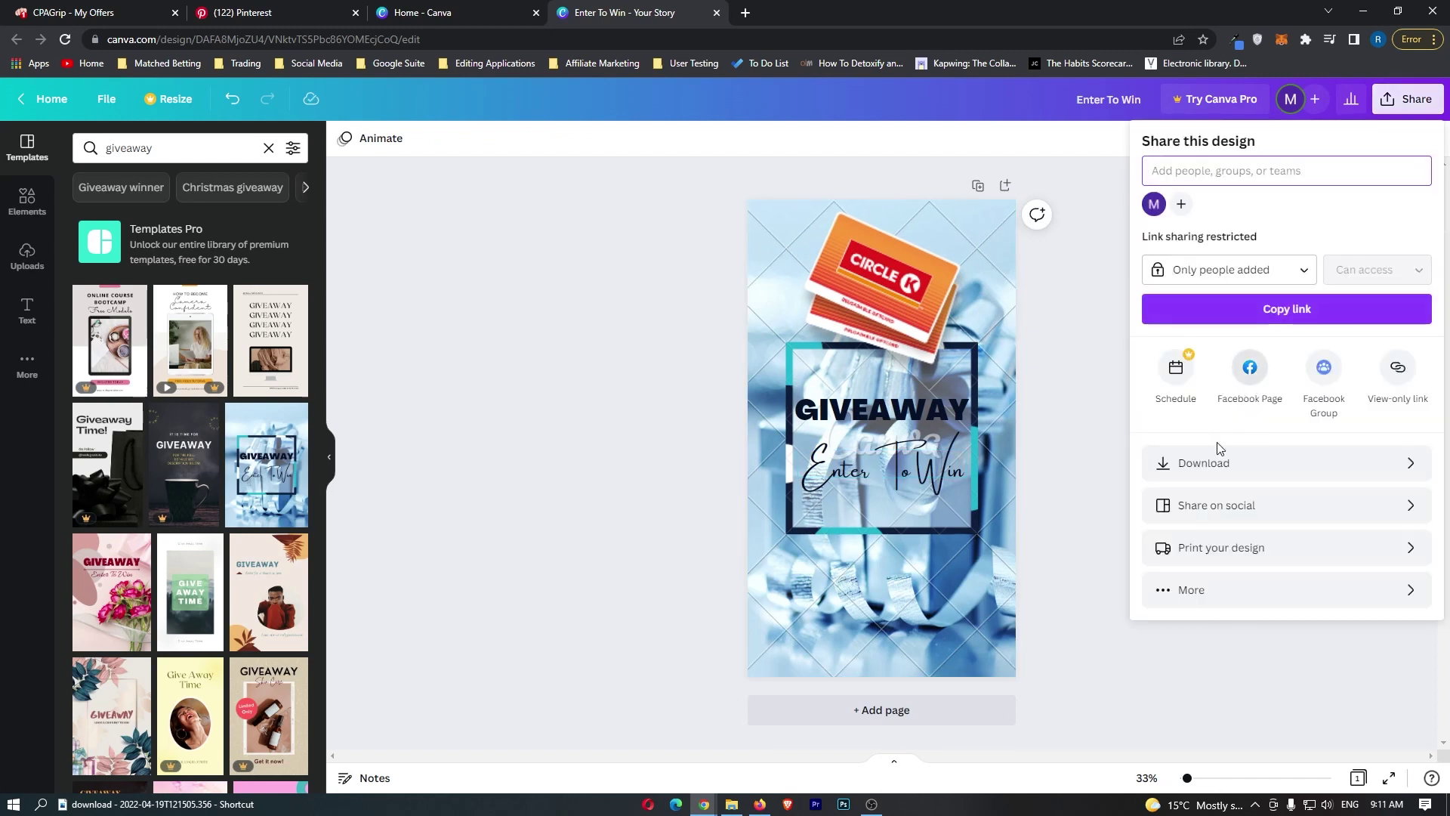
{"action": "left_click", "coordinate": [1230, 470]}
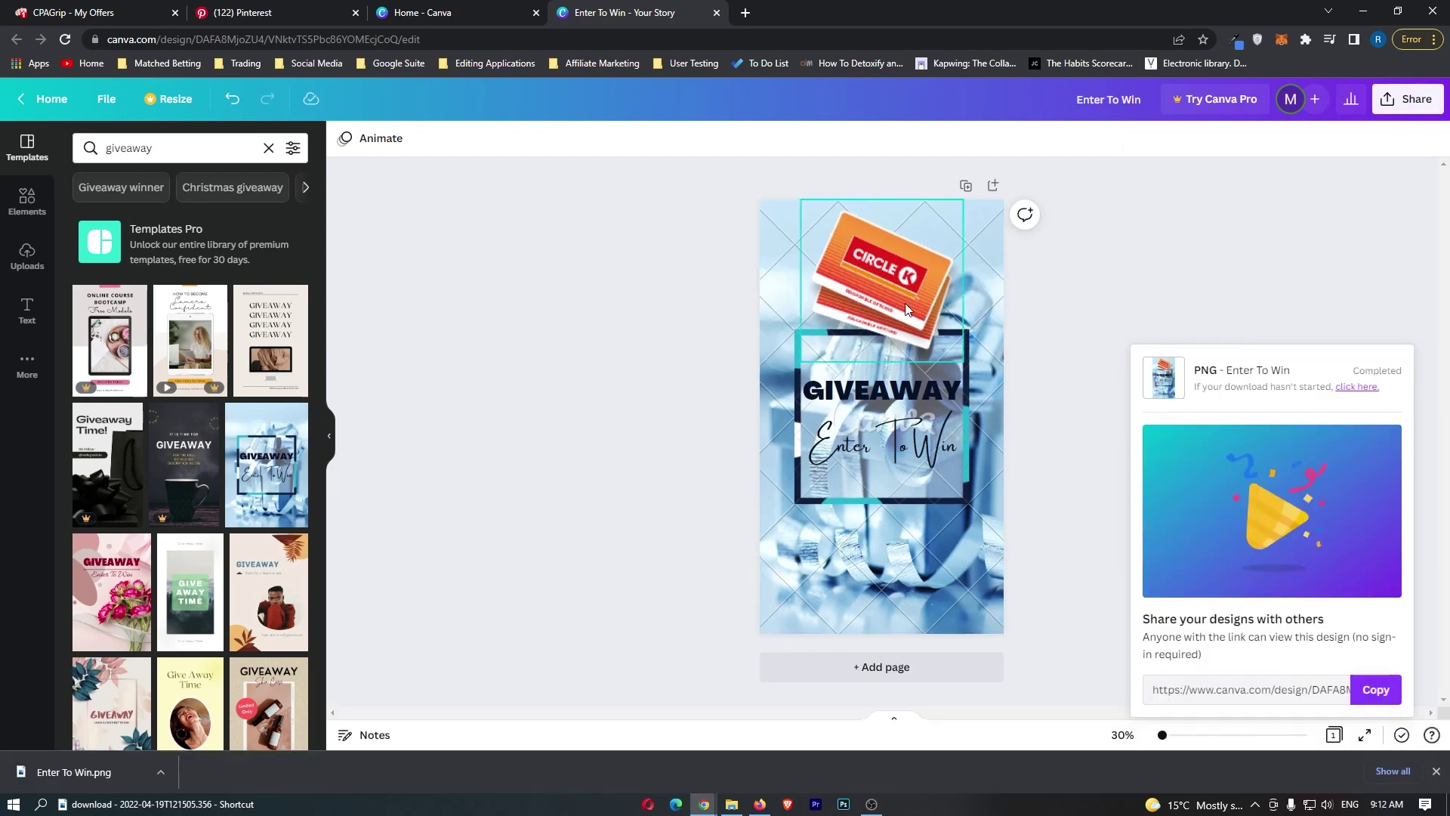
{"action": "left_click", "coordinate": [200, 11]}
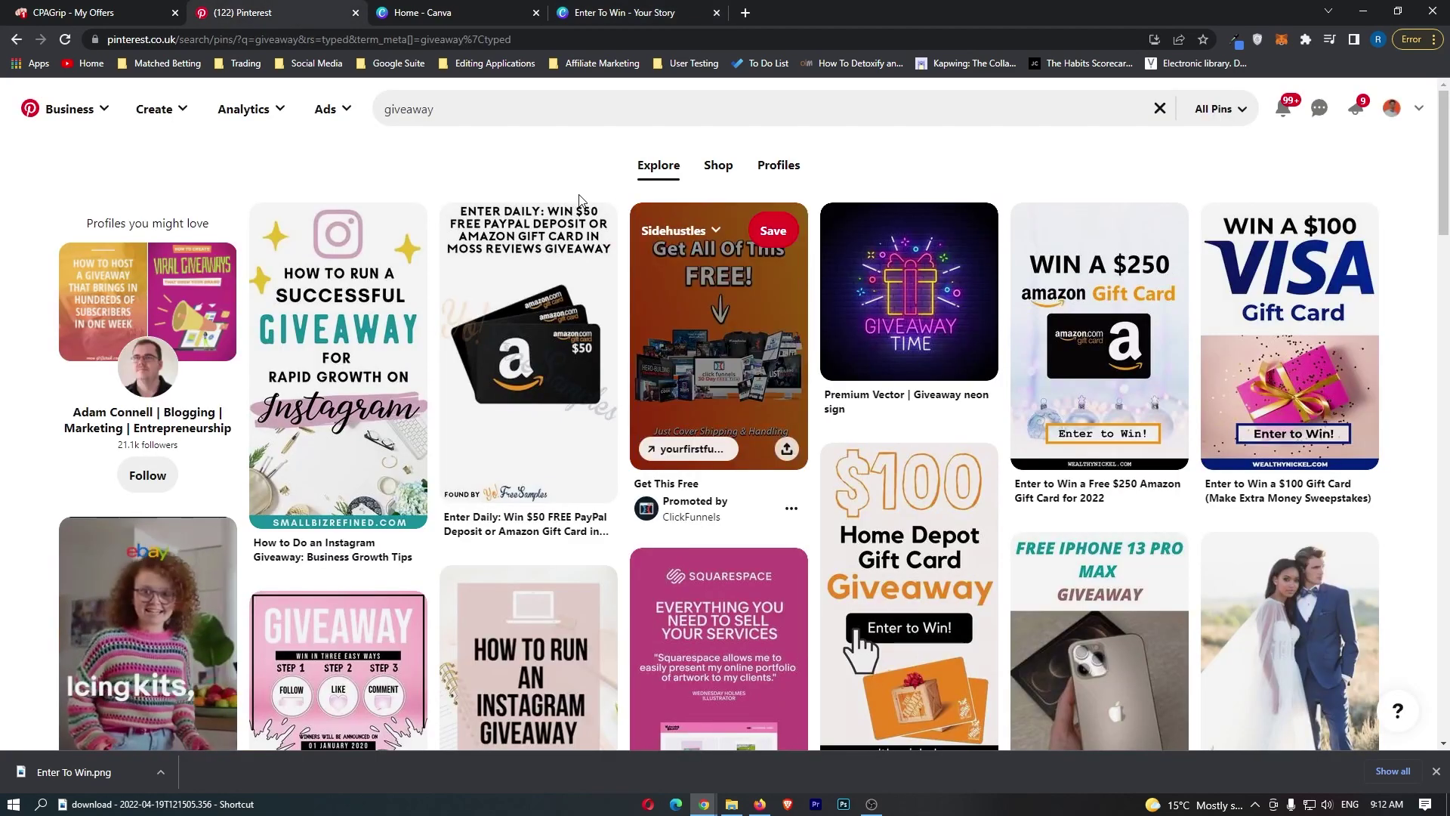
Step: Start a new pin with the giveaway image and title it 'Circle K Giveaway'
{"action": "left_click", "coordinate": [160, 110]}
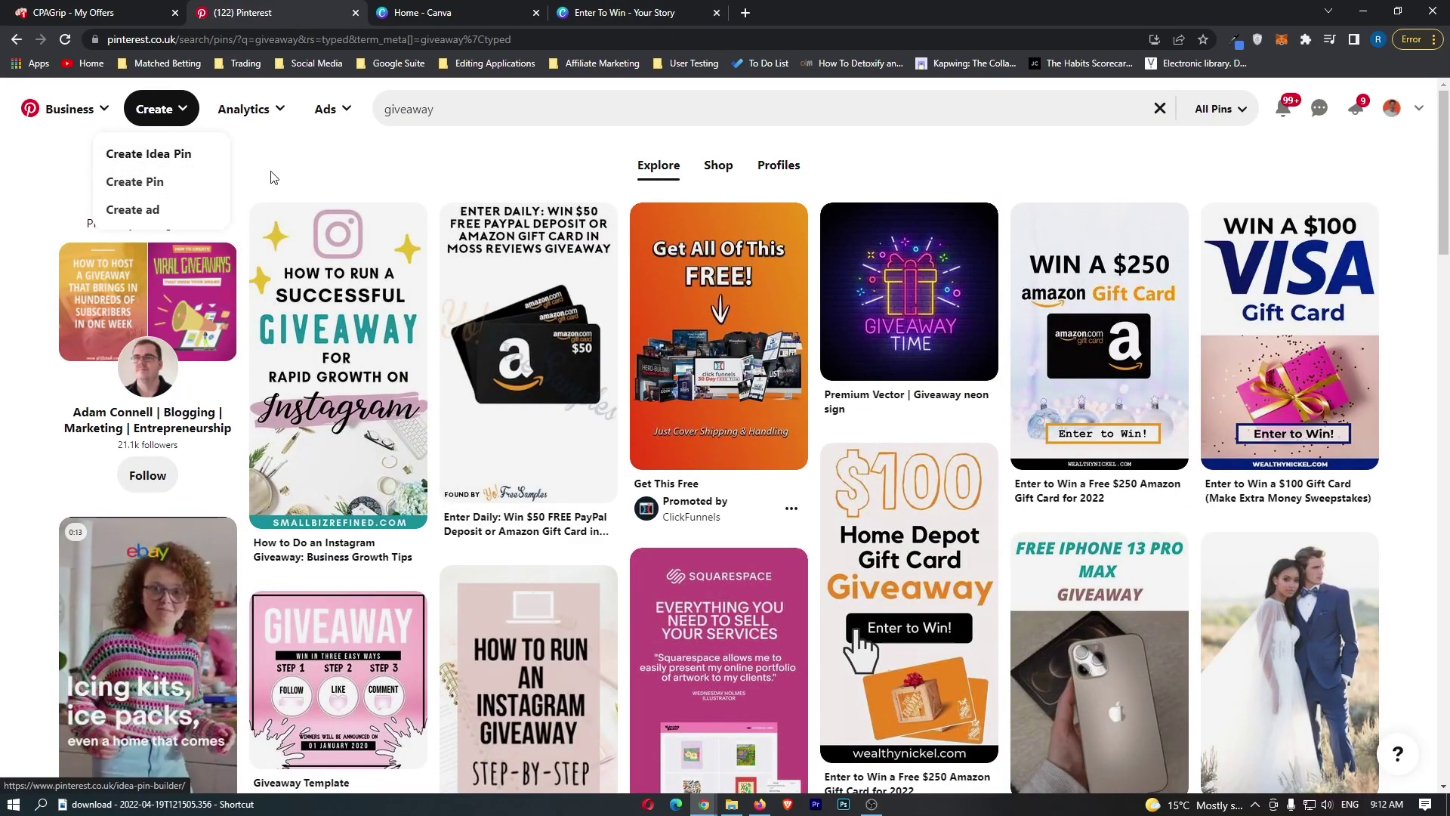
{"action": "left_click", "coordinate": [240, 148]}
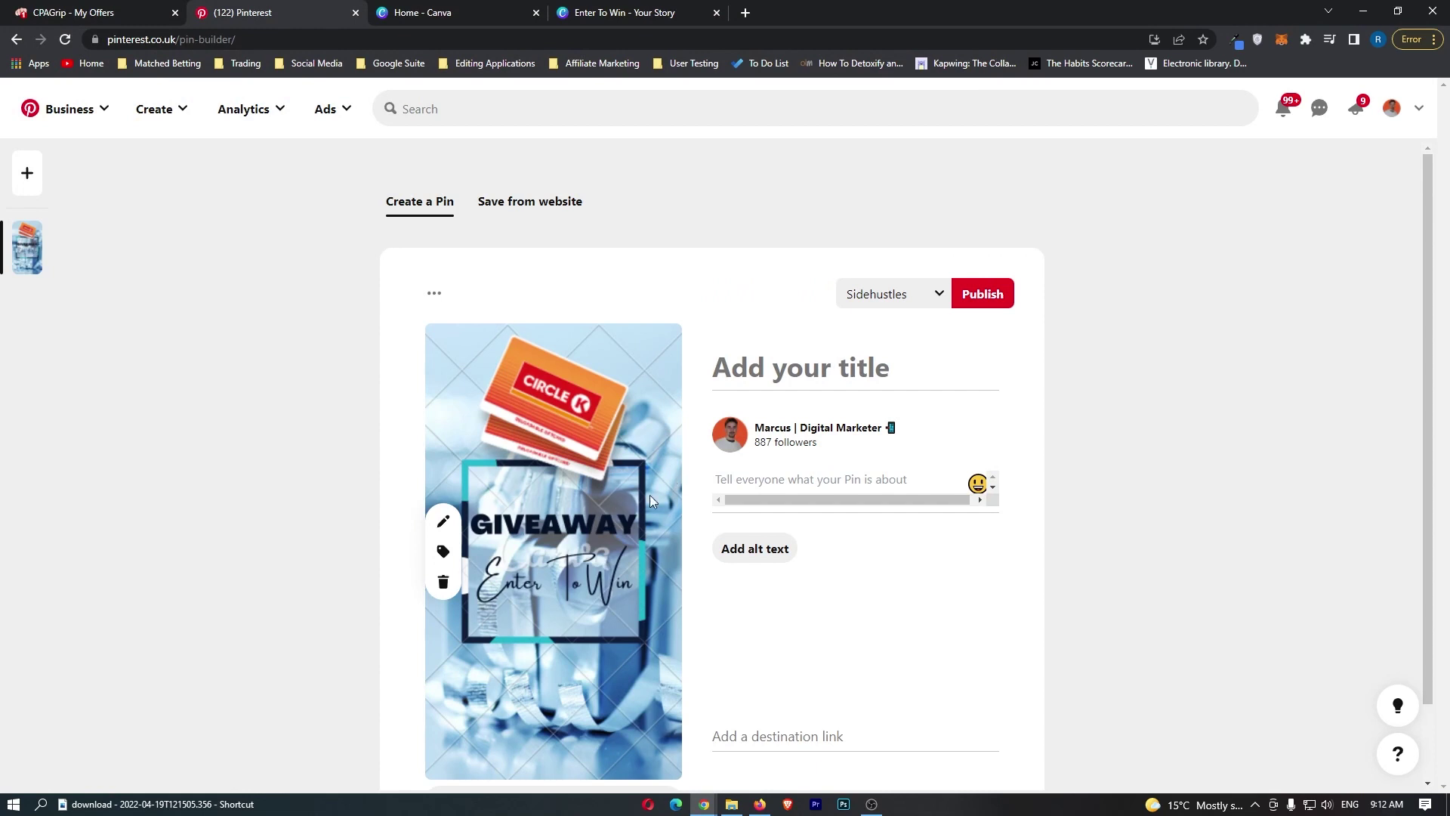
{"action": "left_click", "coordinate": [718, 367]}
{"action": "type", "text": "C"}
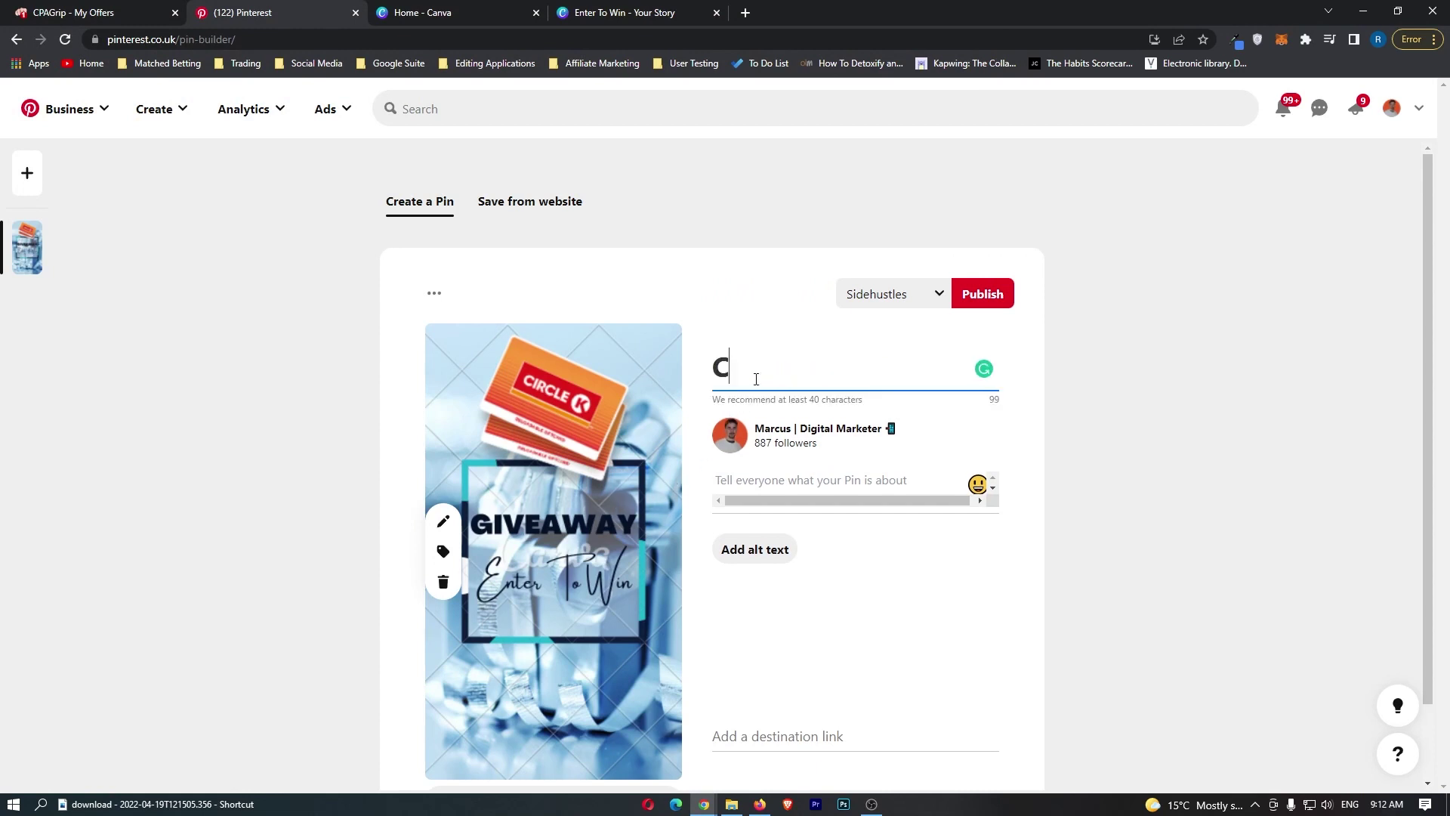
{"action": "type", "text": "iccle K Giveway"}
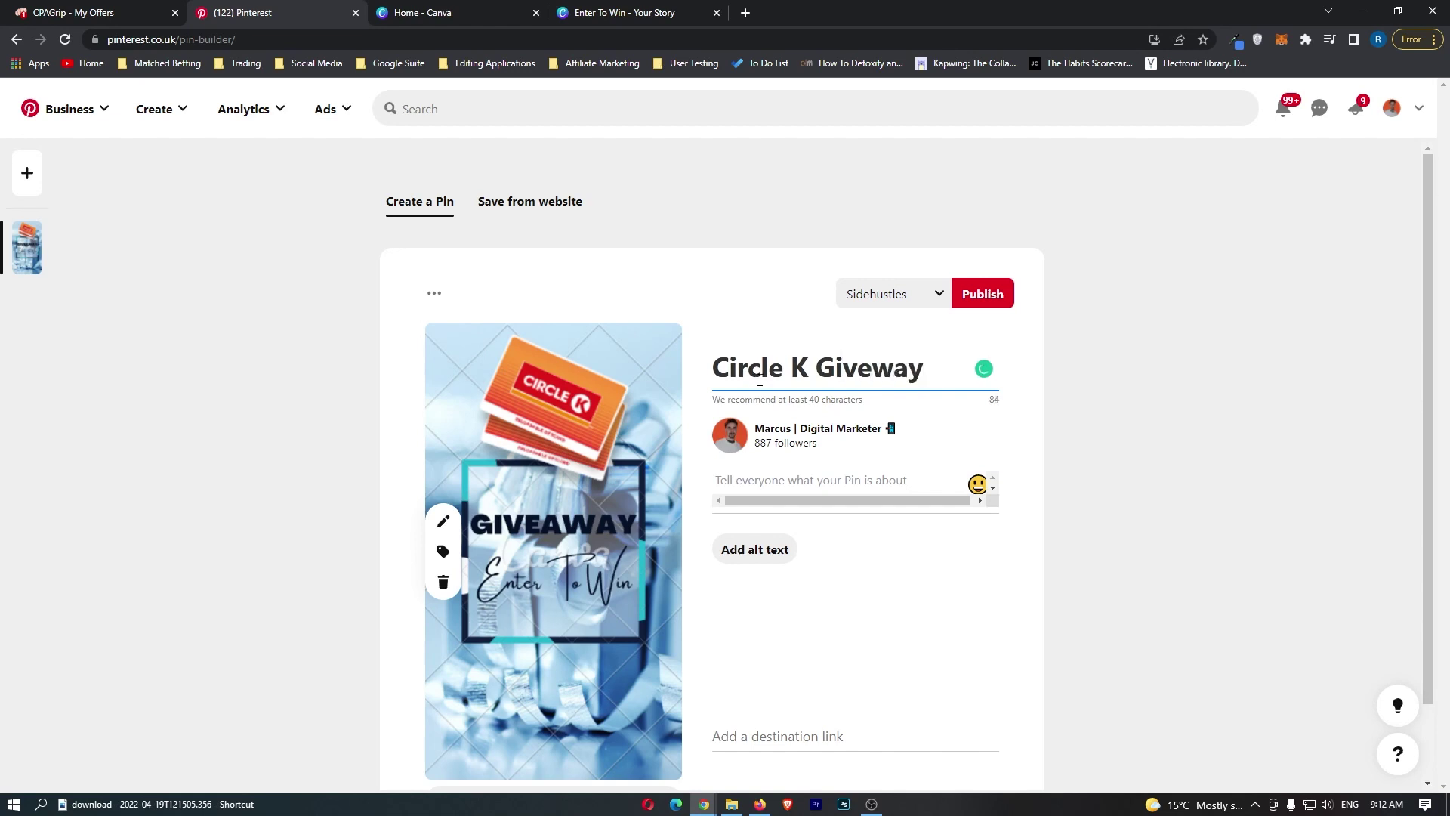
{"action": "type", "text": "a"}
Step: Write the description as the title plus '. Click the link to enter'
{"action": "key", "text": "ctrl+a"}
{"action": "key", "text": "ctrl+c"}
{"action": "left_click", "coordinate": [843, 476]}
{"action": "key", "text": "ctrl+v"}
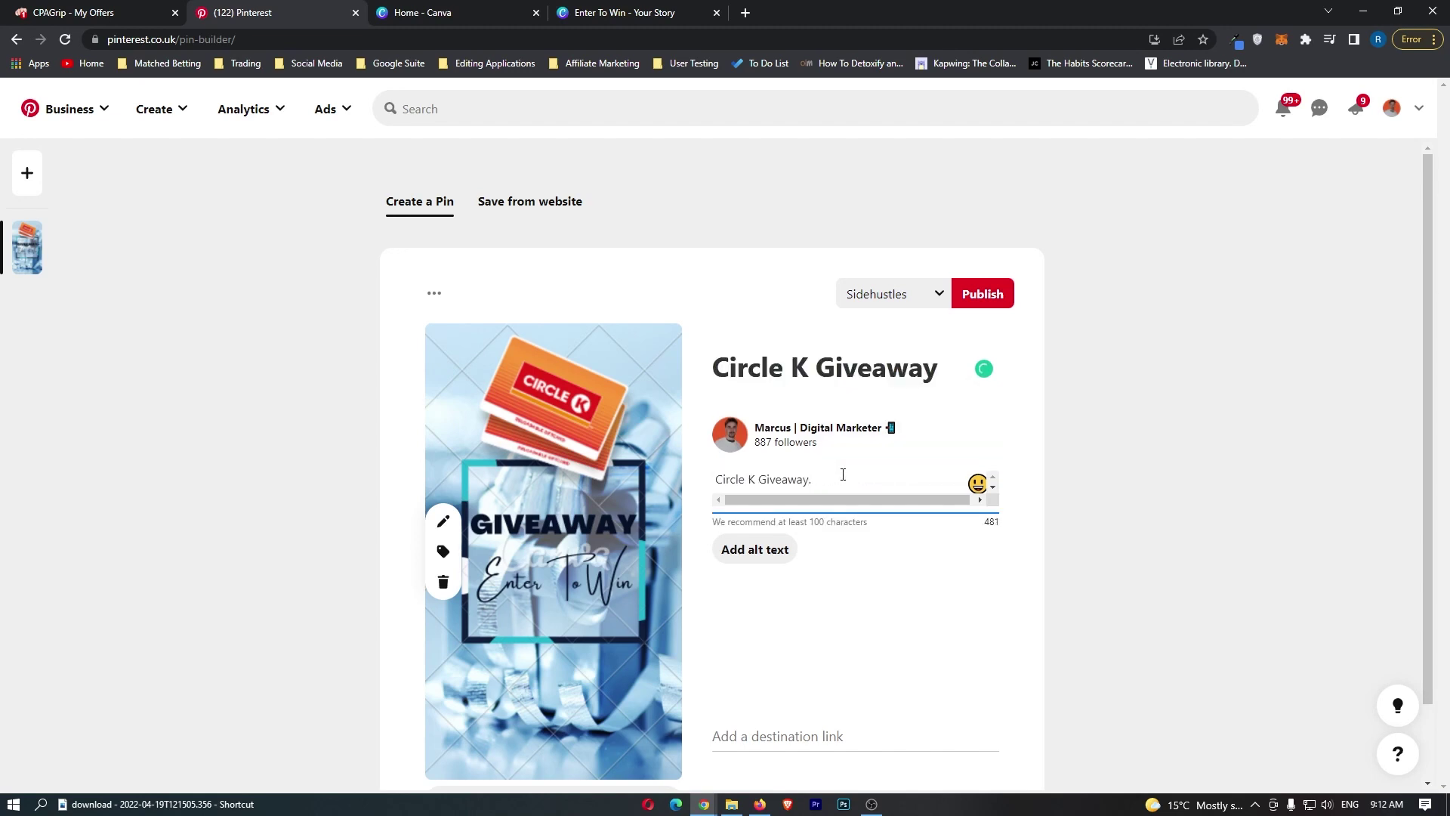
{"action": "type", "text": ". Click the link to enter."}
{"action": "scroll", "coordinate": [849, 604], "scroll_direction": "down", "scroll_amount": 1}
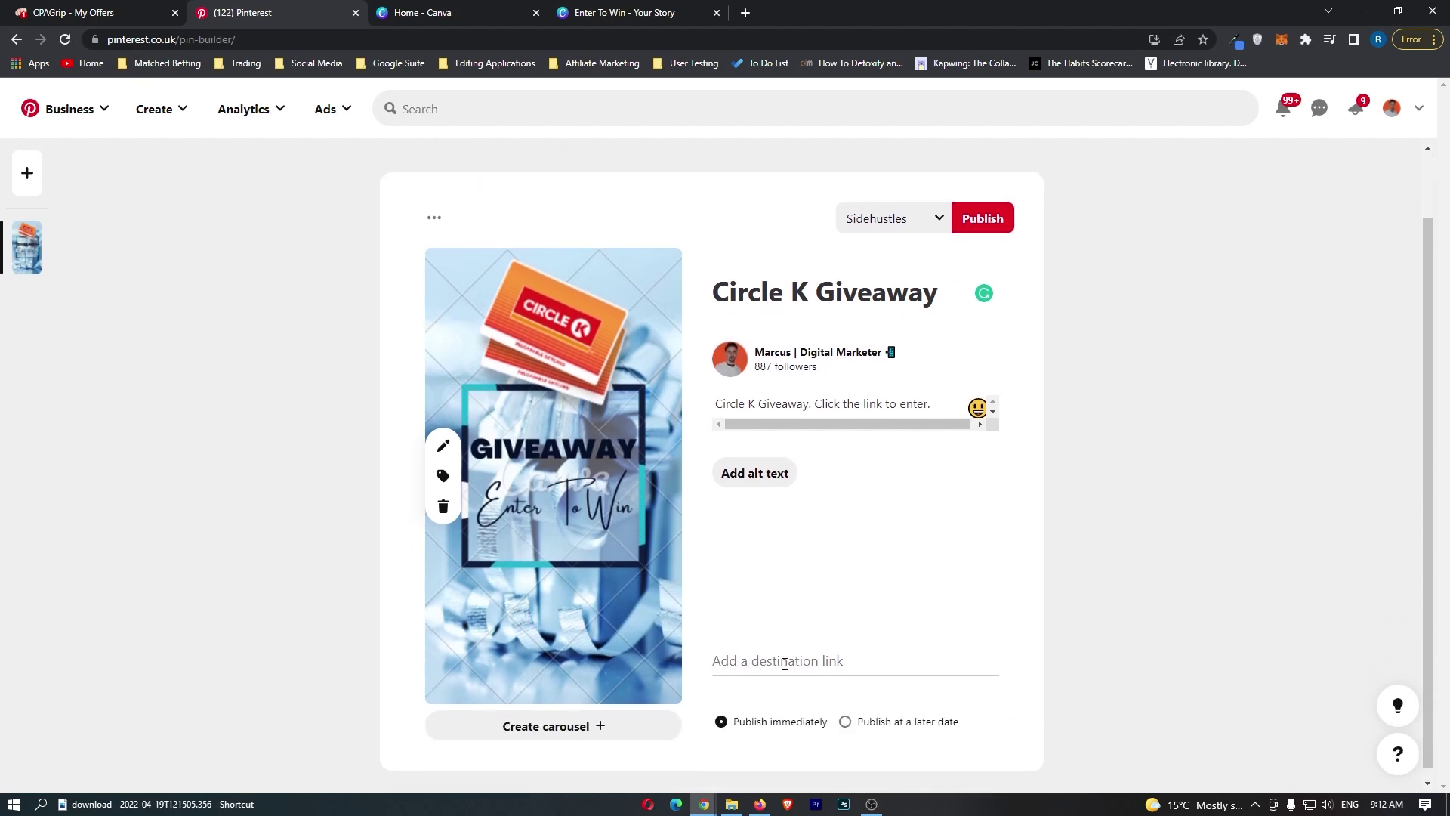
{"action": "left_click", "coordinate": [762, 658]}
Step: Copy the CPAGrip tracking link of the 'Enter for a Circle K Voucher!' offer
{"action": "key", "text": "ctrl+shift+Tab"}
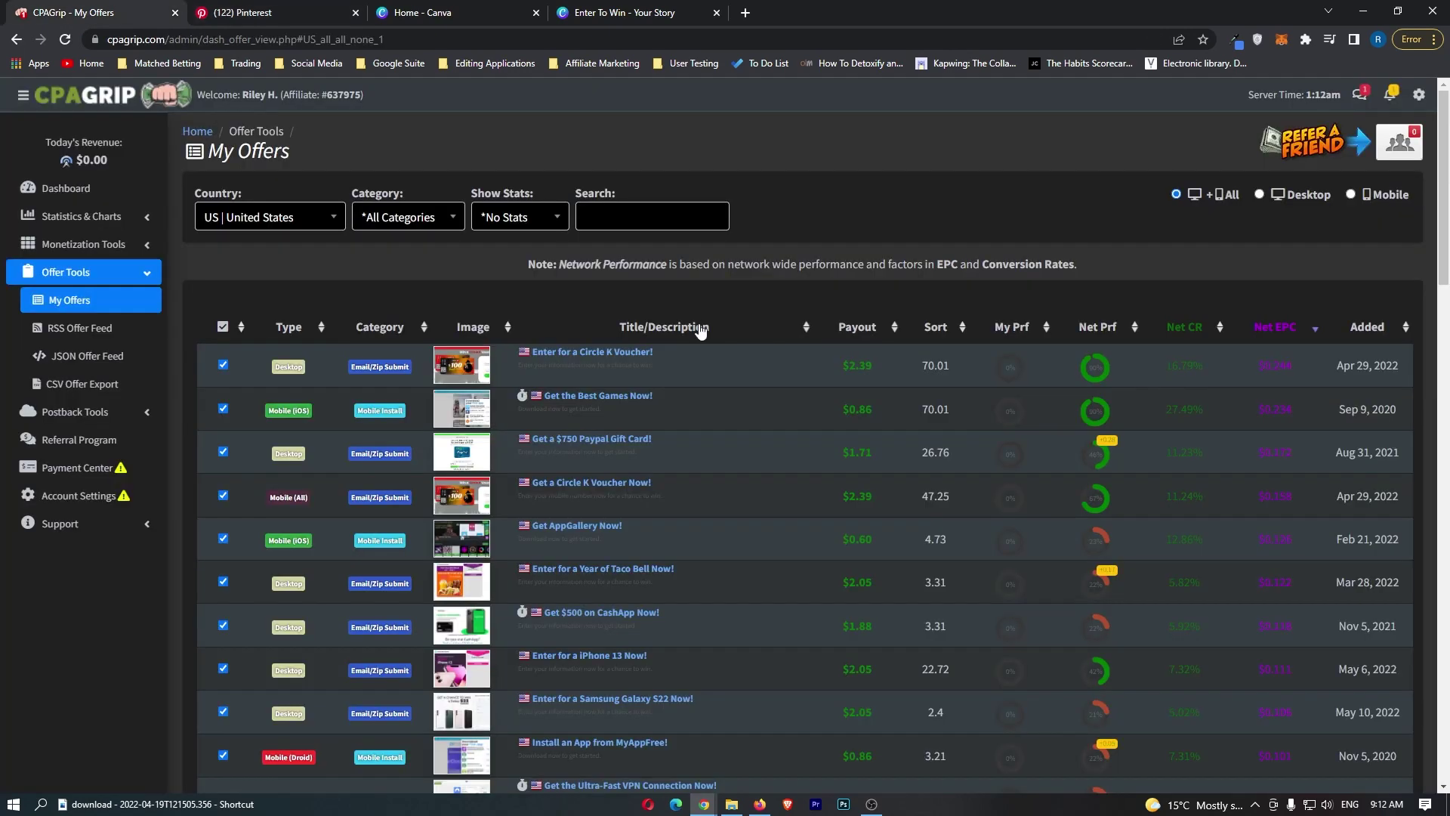
{"action": "left_click", "coordinate": [604, 354]}
{"action": "left_click", "coordinate": [928, 438]}
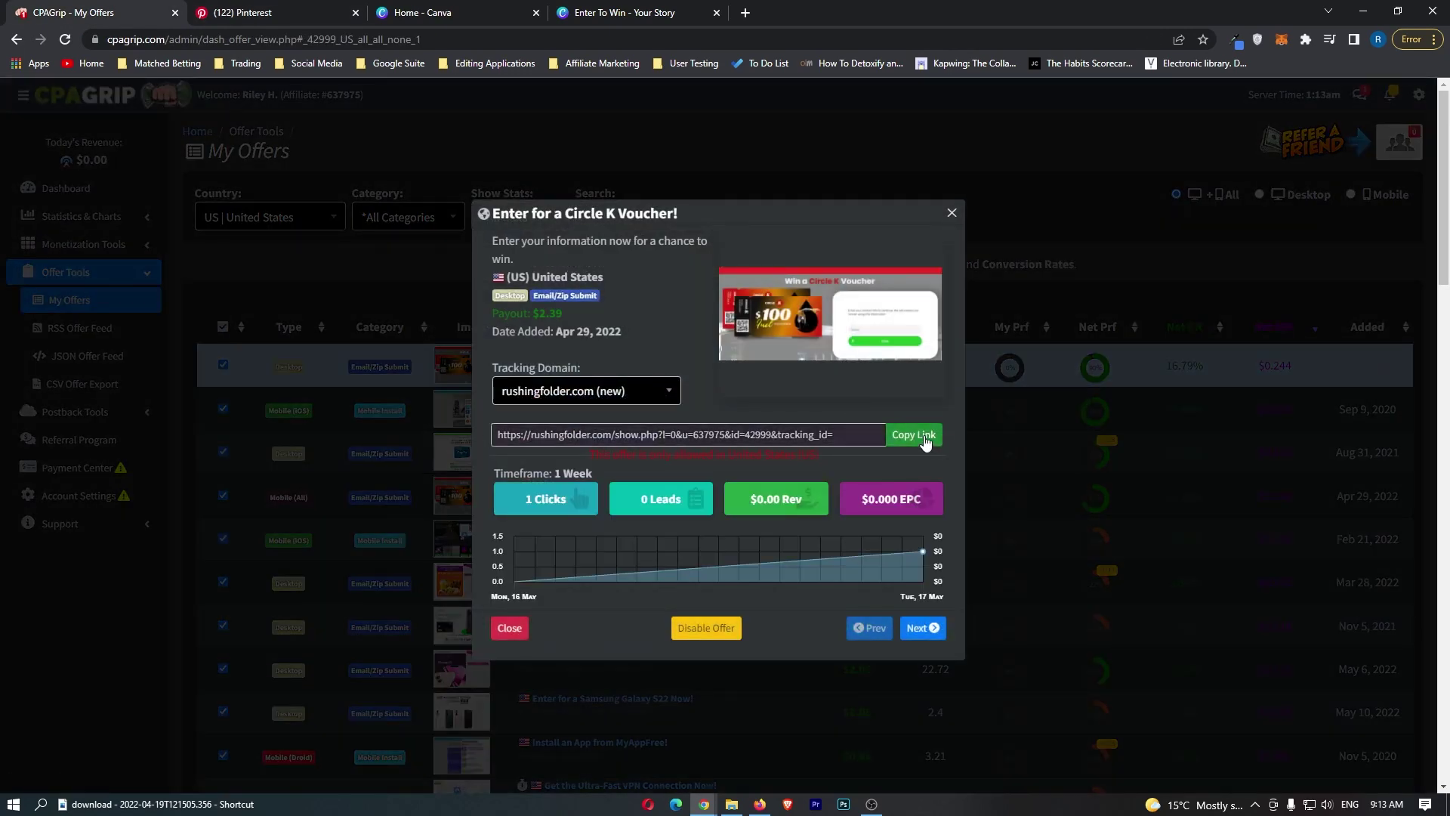
{"action": "left_click", "coordinate": [642, 13]}
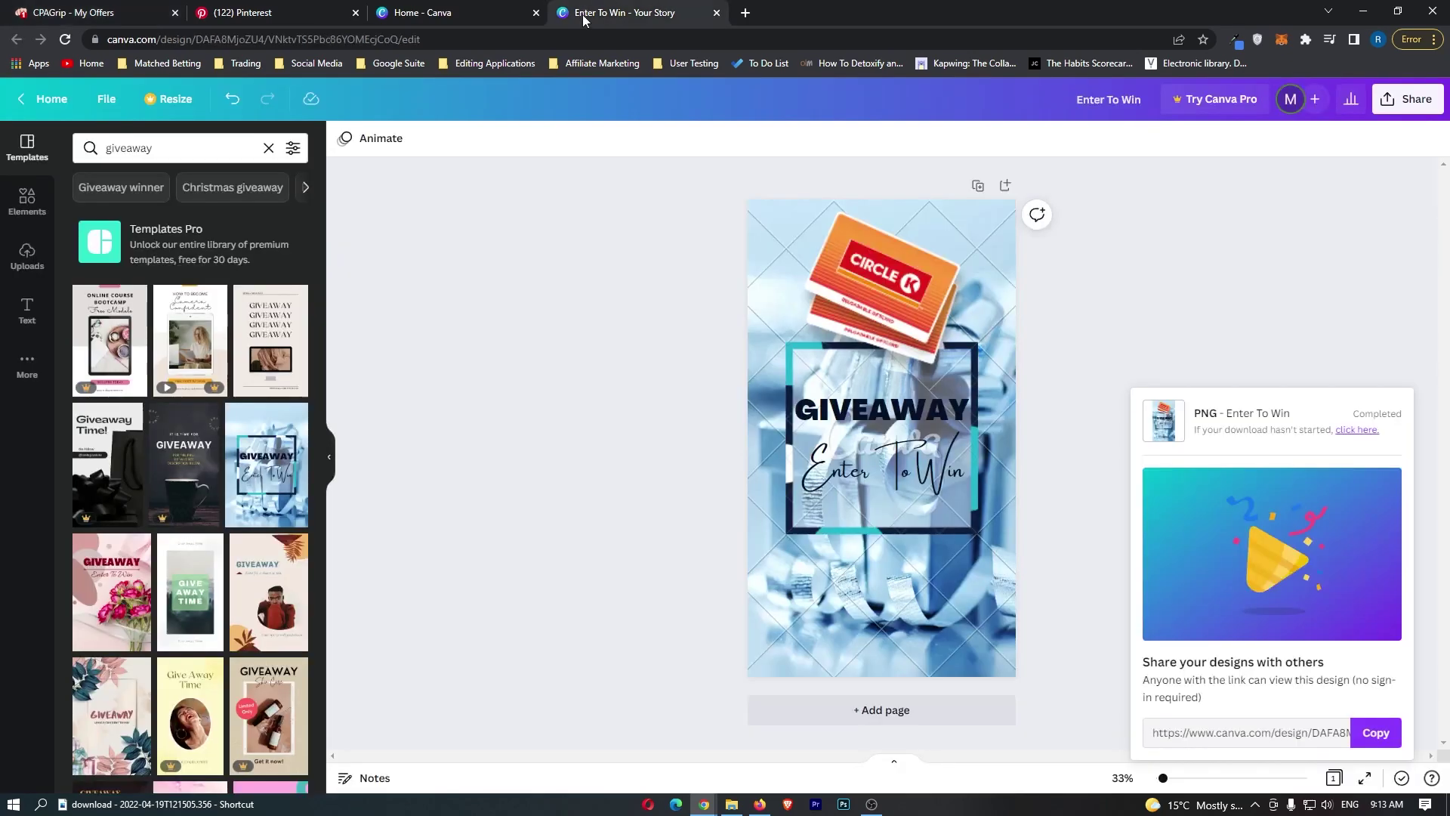
{"action": "left_click", "coordinate": [250, 12]}
Step: Paste the tracking link as the destination and publish the pin to the Sidehustles board
{"action": "key", "text": "ctrl+v"}
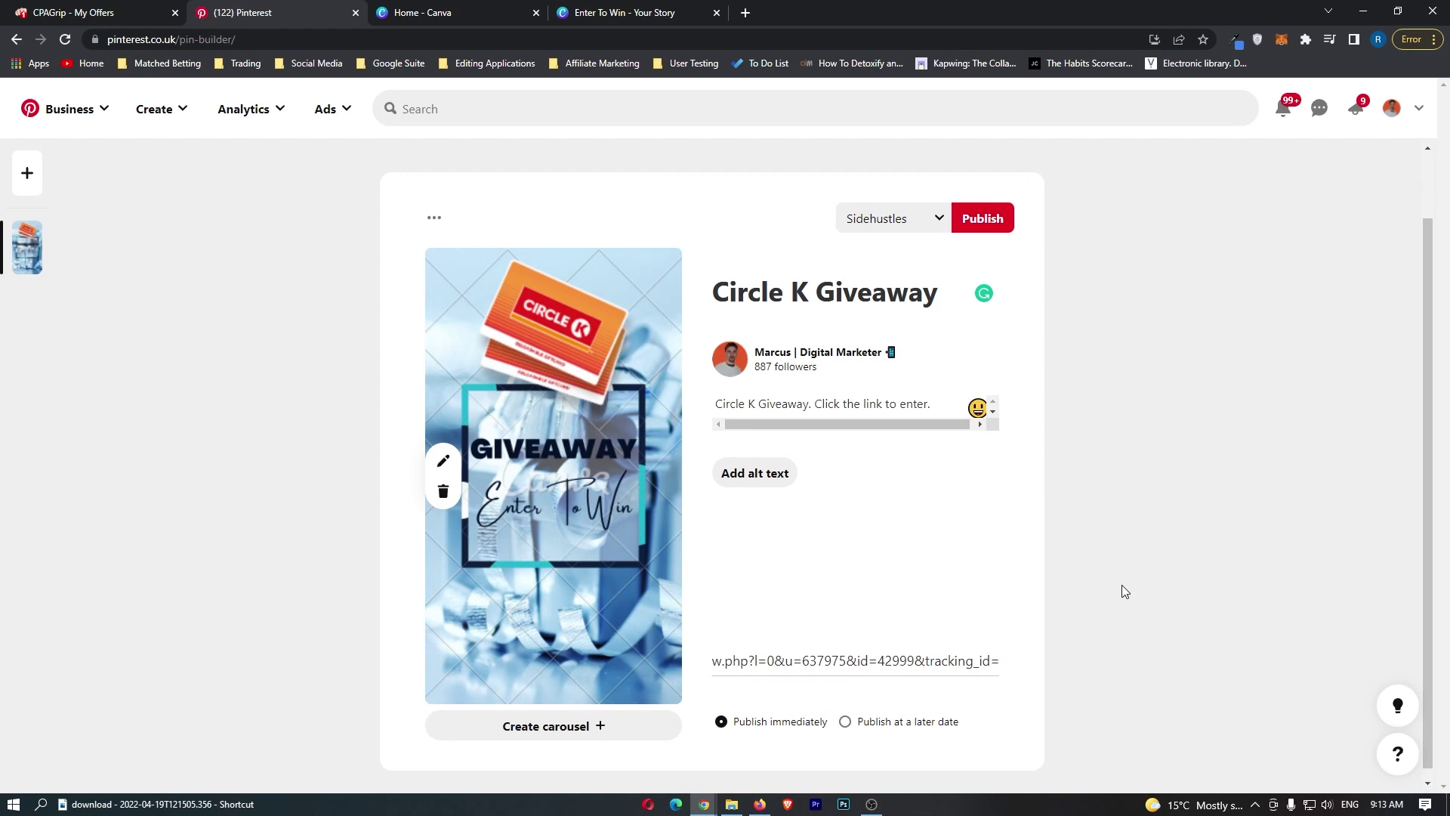
{"action": "left_click", "coordinate": [968, 218]}
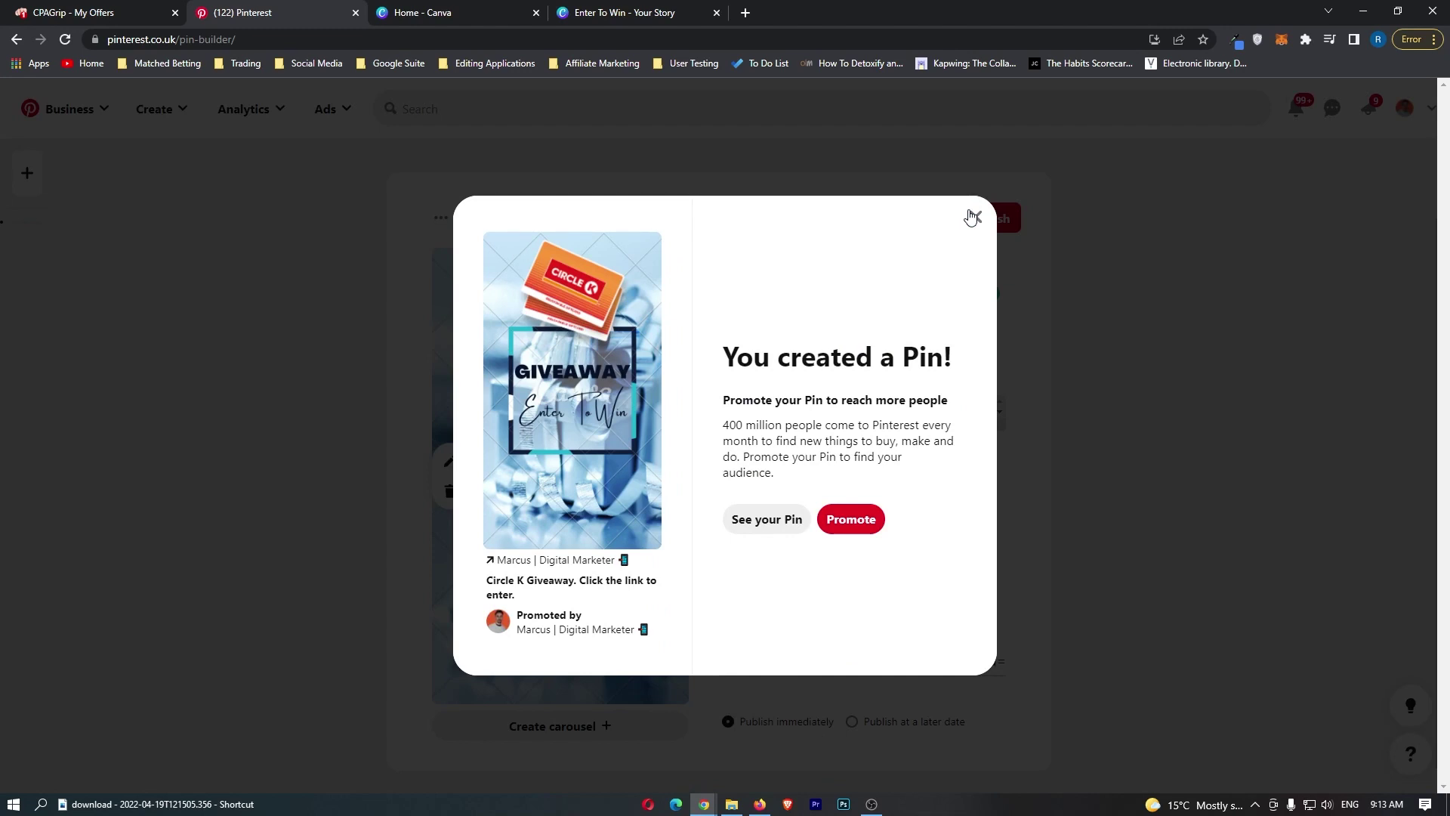
{"action": "left_click_drag", "start_coordinate": [919, 420], "coordinate": [848, 440]}
{"action": "left_click", "coordinate": [865, 459]}
Step: Close the 'You created a Pin!' confirmation dialog
{"action": "left_click", "coordinate": [974, 217]}
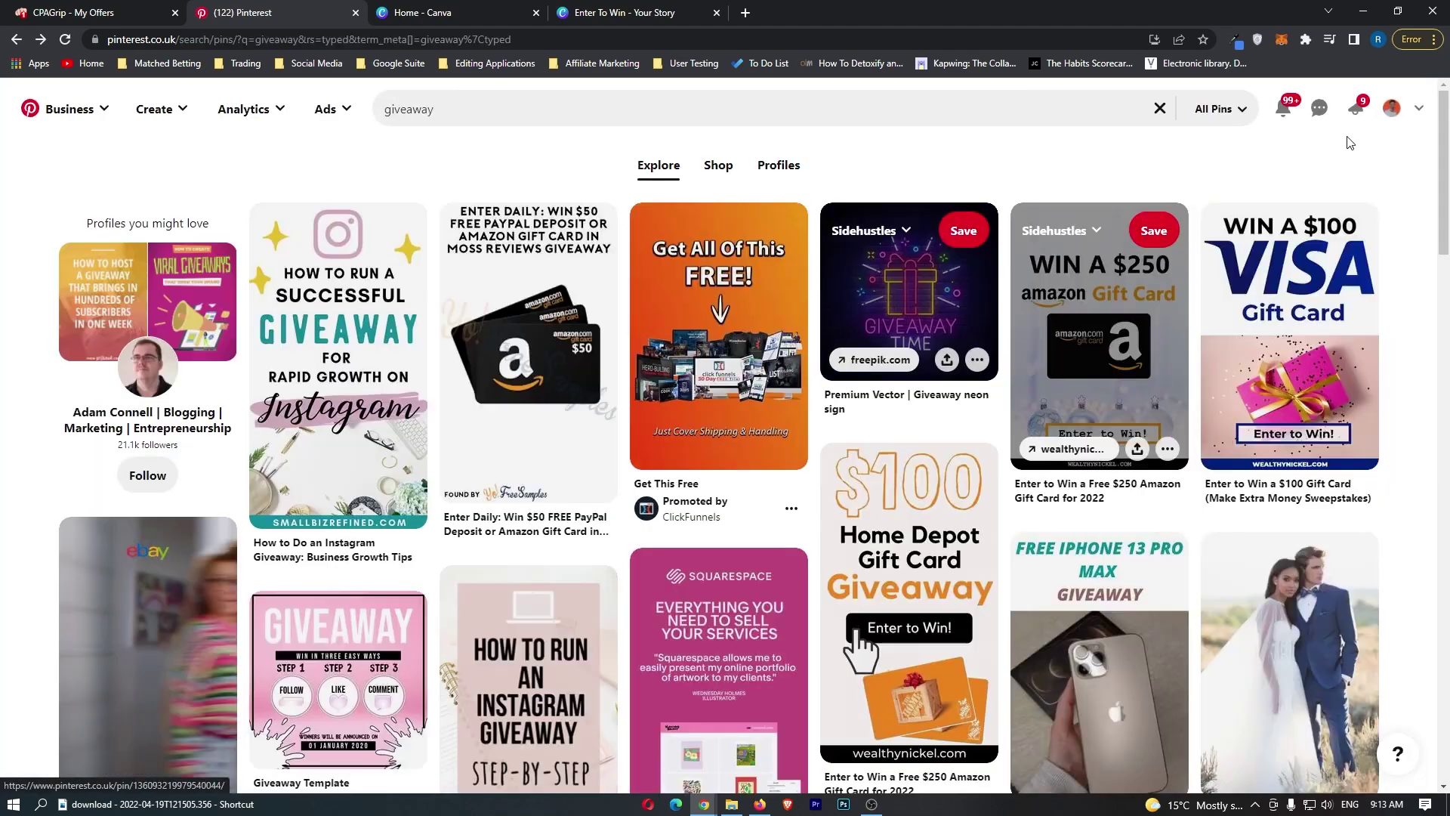